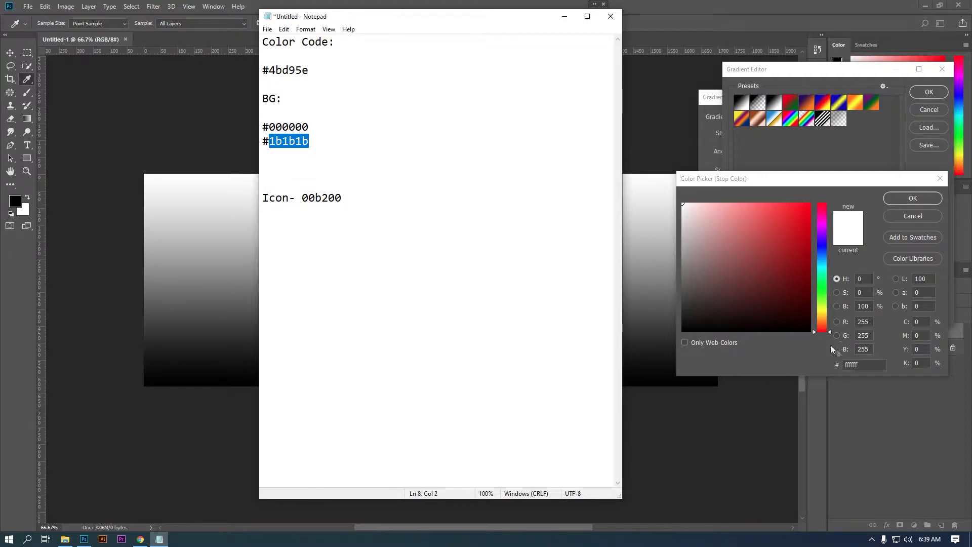
- Set the gradient's top stop to dark grey 1b1b1b, fading to black
type("1b1b1b")
left_click(915, 203)
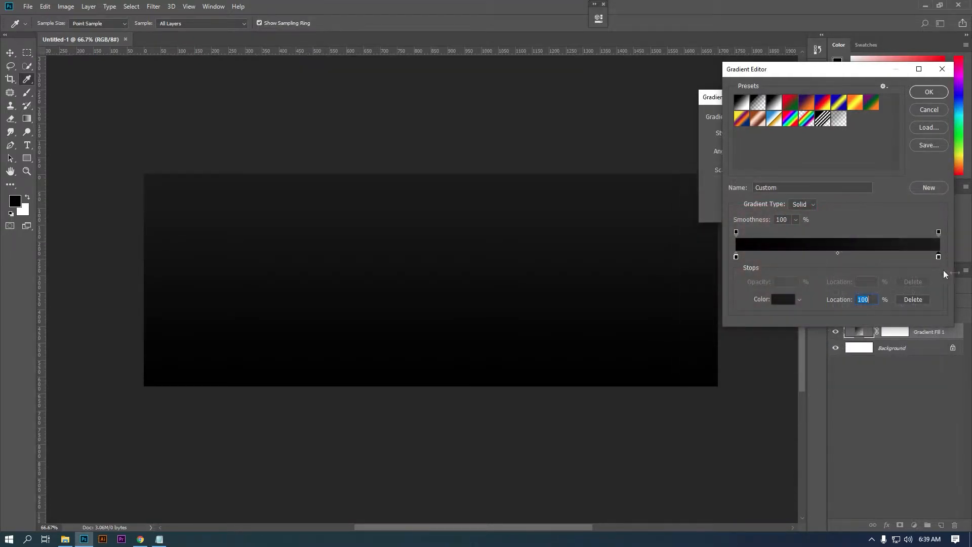
left_click(928, 92)
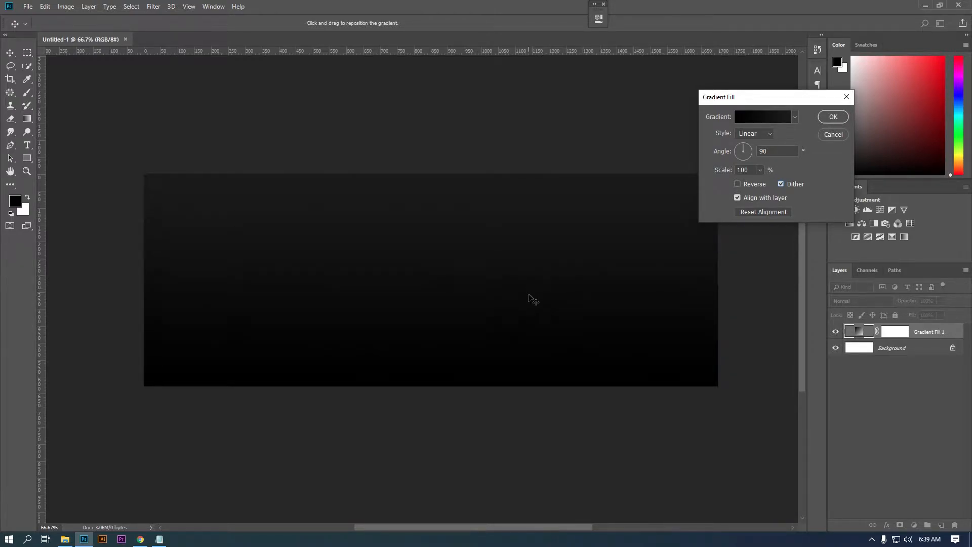
- Apply the gradient fill, then add a new text layer with the person's name on the banner's left
left_click(834, 117)
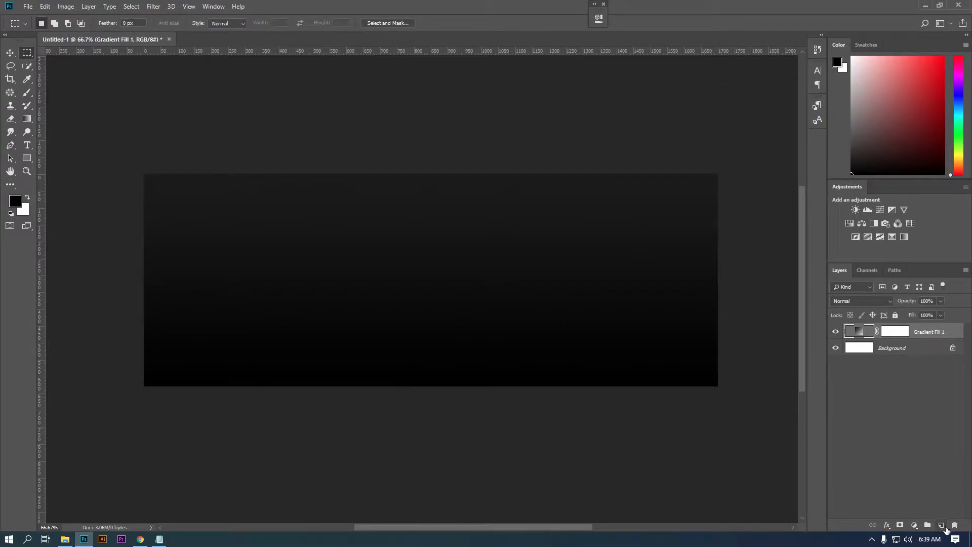
left_click(941, 525)
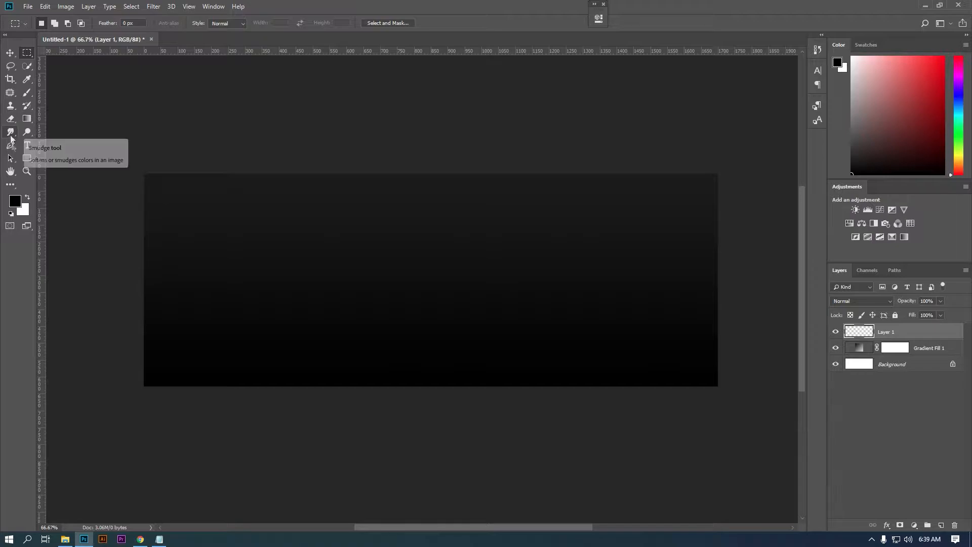
left_click(27, 145)
left_click(230, 267)
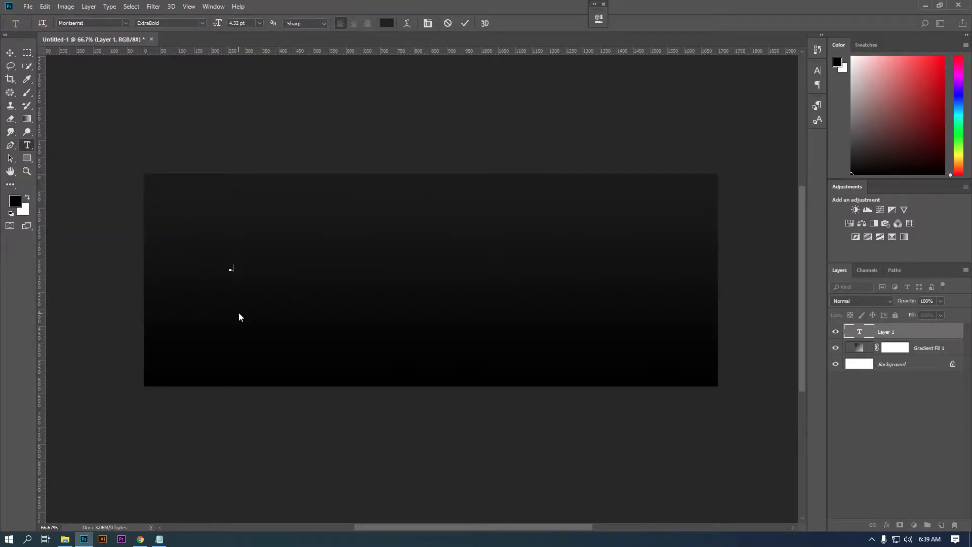
key("BackSpace")
left_click(10, 52)
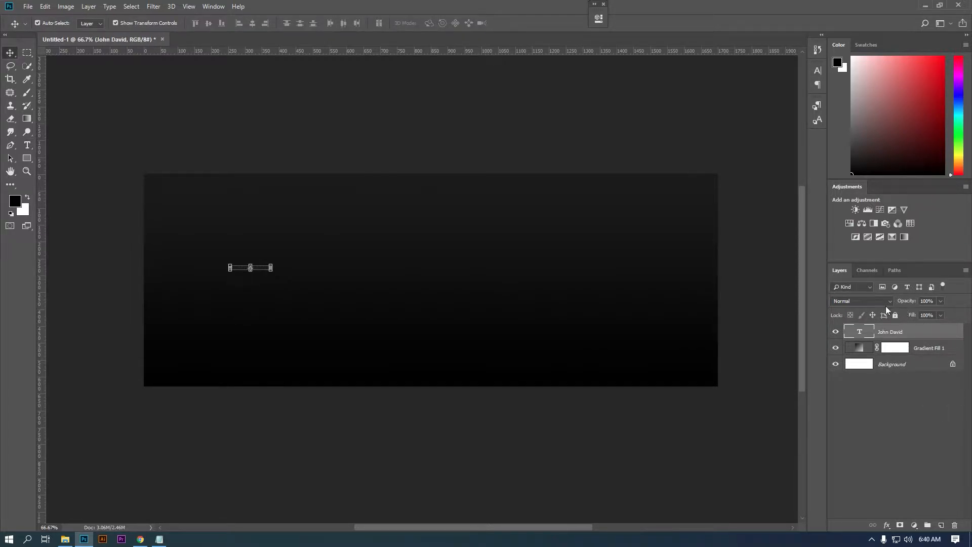
- Set the name text colour to white ffffff
left_click(816, 71)
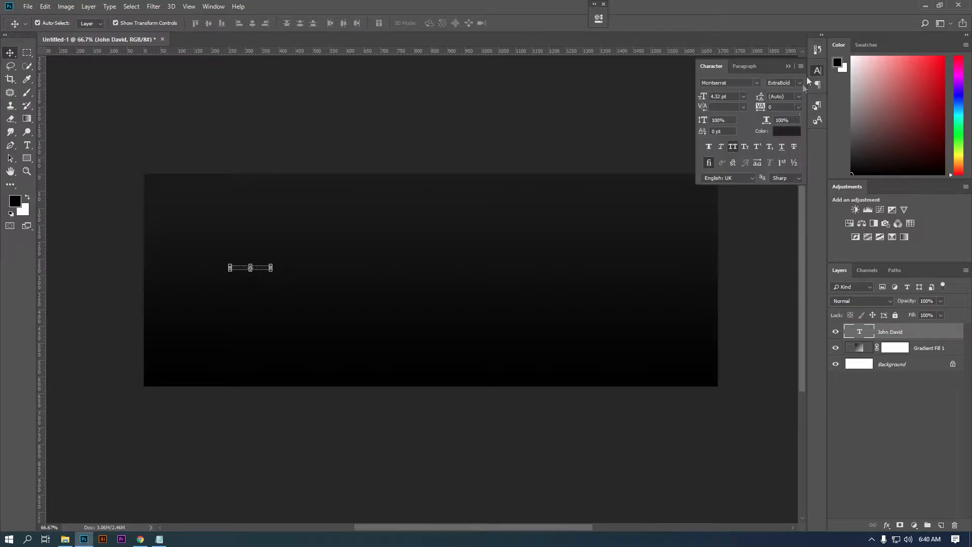
left_click(788, 133)
type("ffffff")
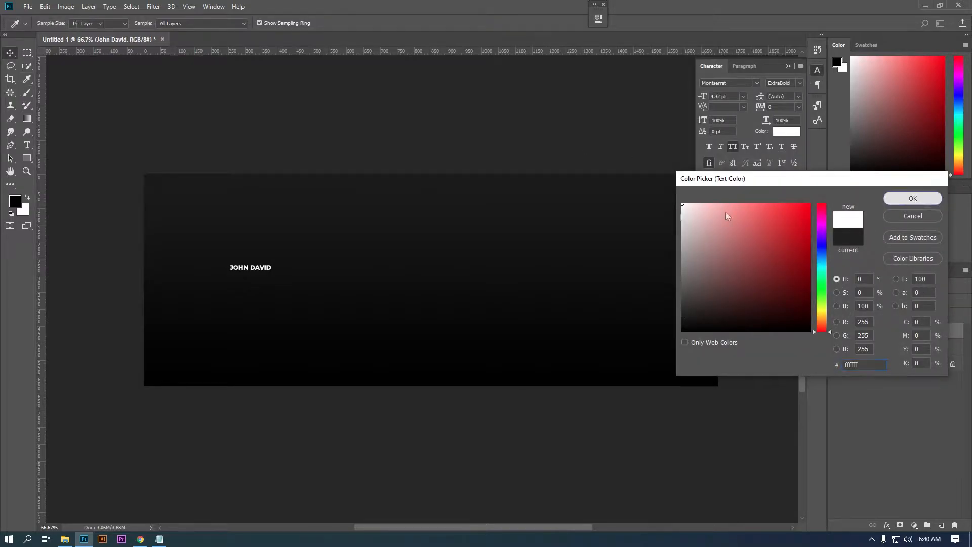
key("Return")
- Change the name to Myriad Pro Bold, enlarge it, then scale it to about 65%
left_click(730, 83)
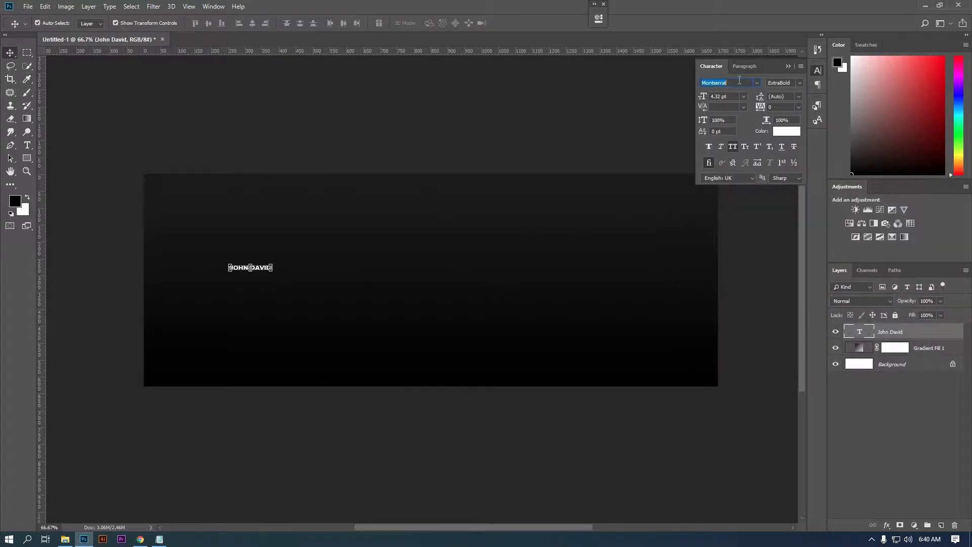
left_click(757, 82)
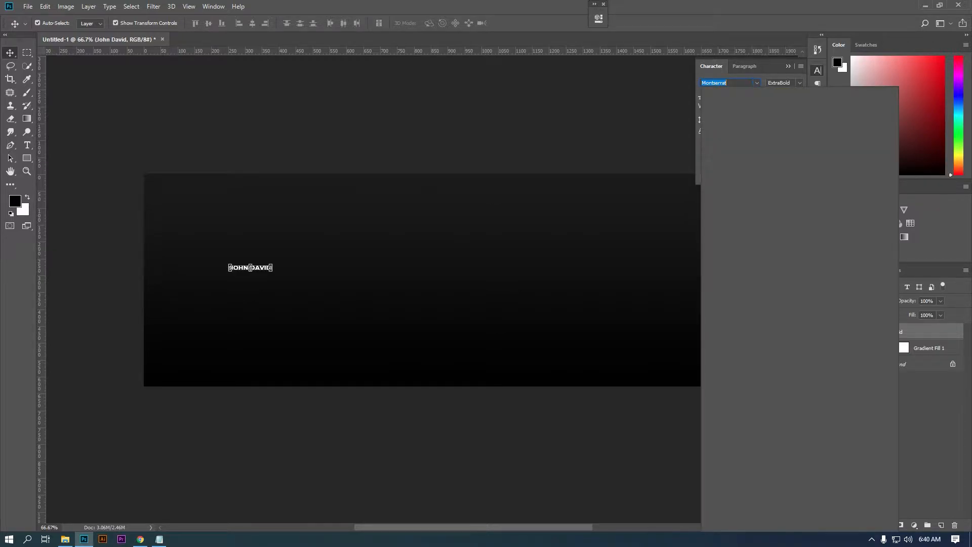
type("myr")
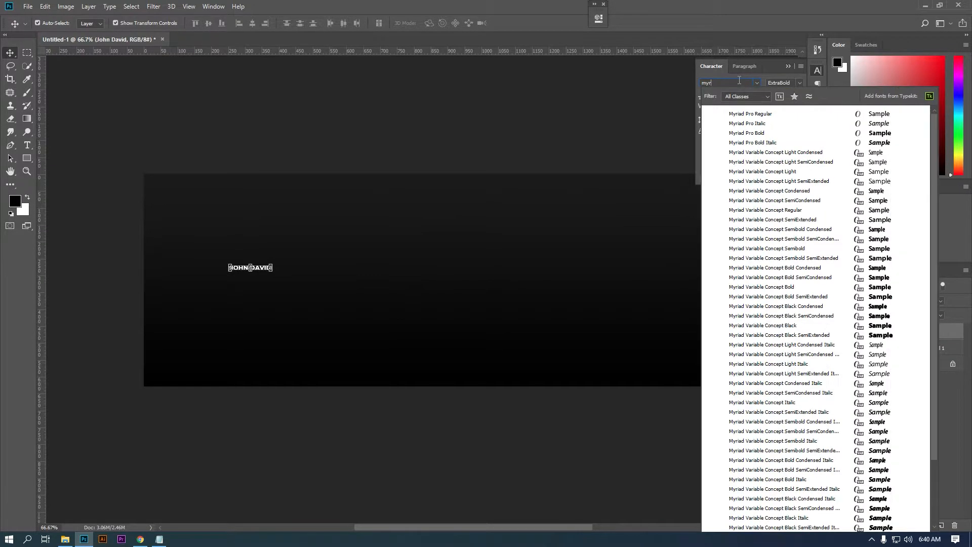
key("BackSpace")
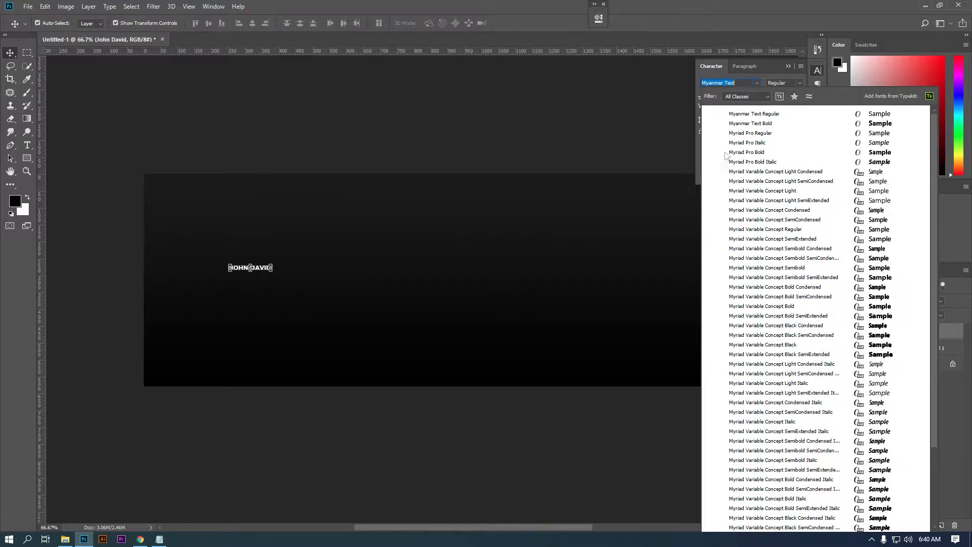
left_click(771, 134)
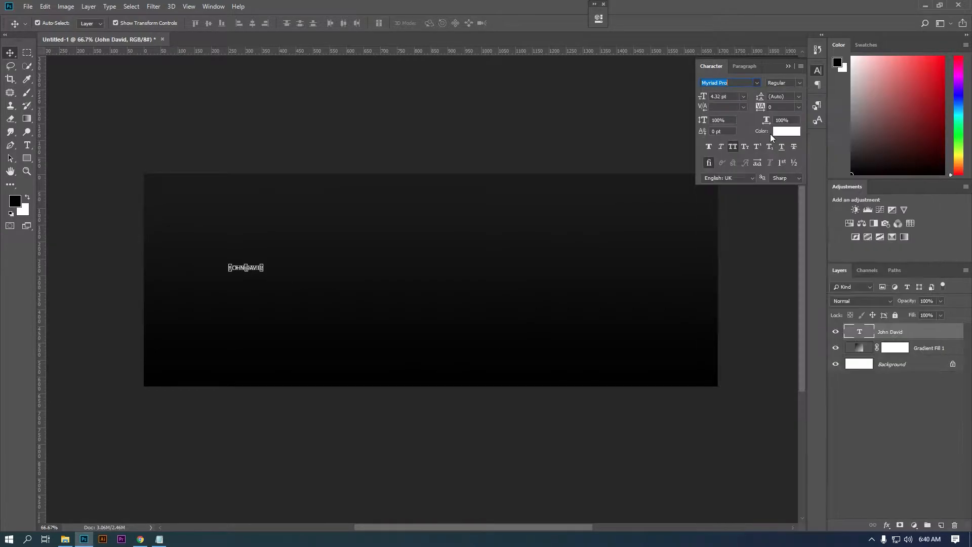
left_click(800, 83)
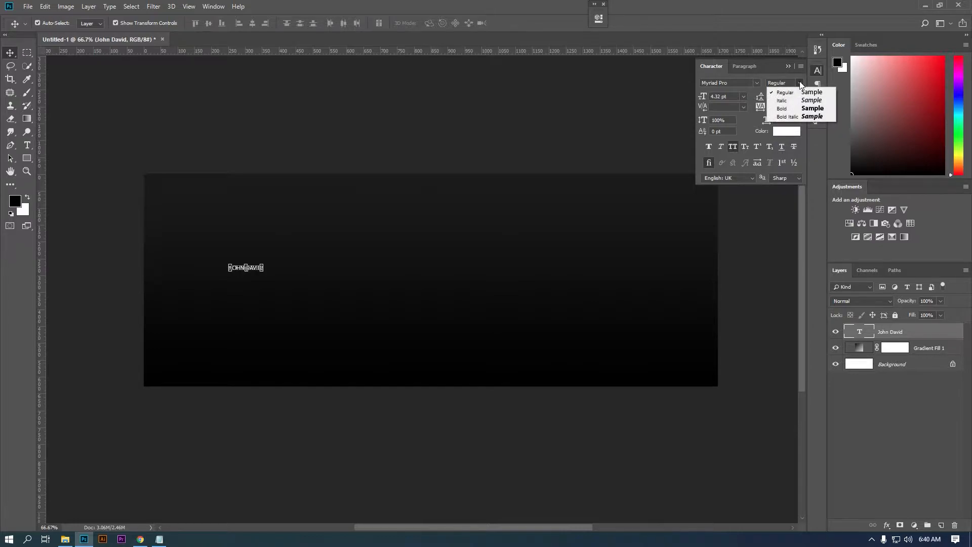
left_click(801, 108)
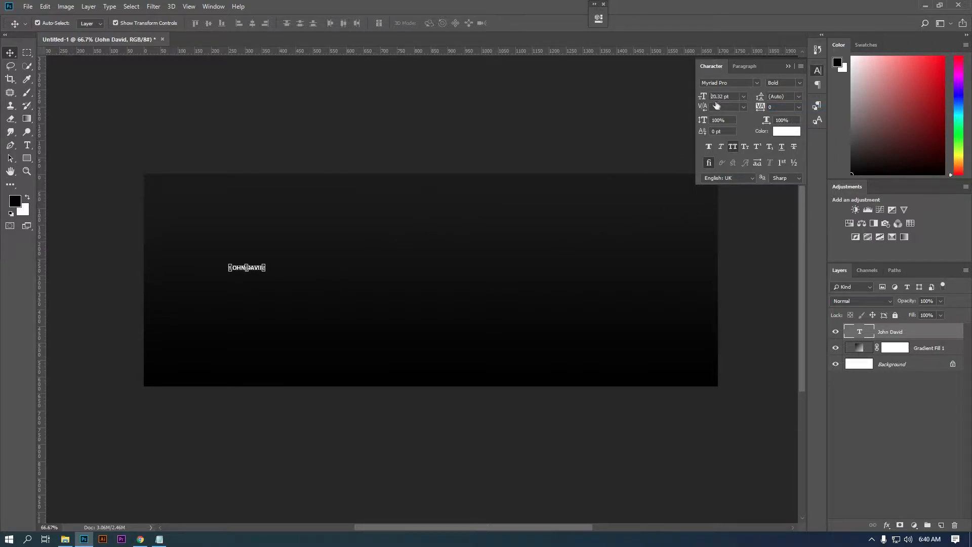
left_click_drag(715, 104, 717, 104)
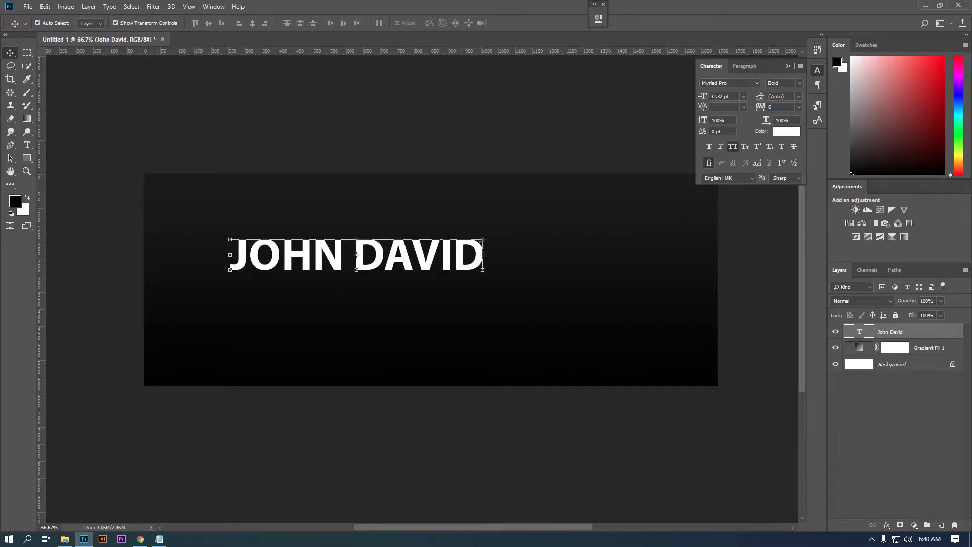
key("ctrl+t")
left_click_drag(488, 234, 495, 262)
key("Return")
- Colour the surname green 4bd95e using the code copied from the notes
double_click(860, 333)
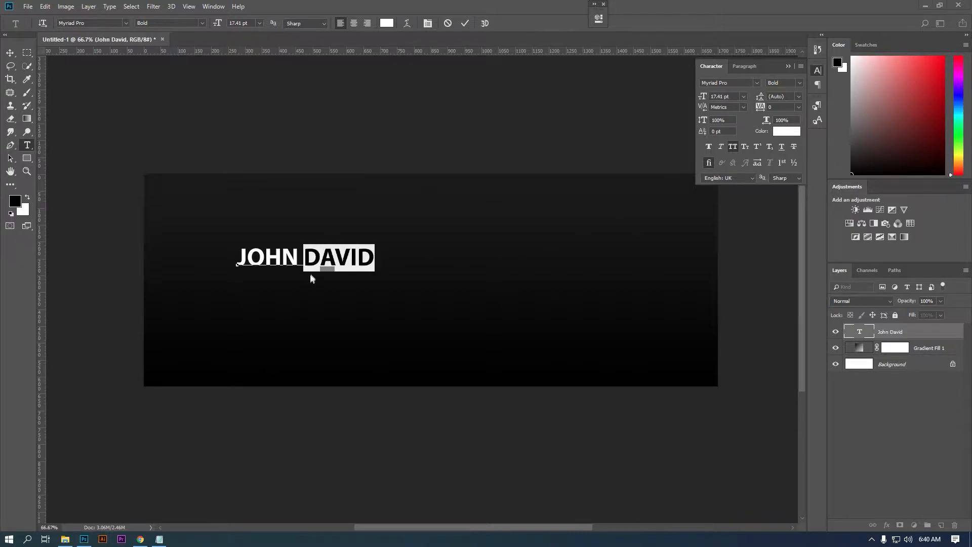
left_click(159, 539)
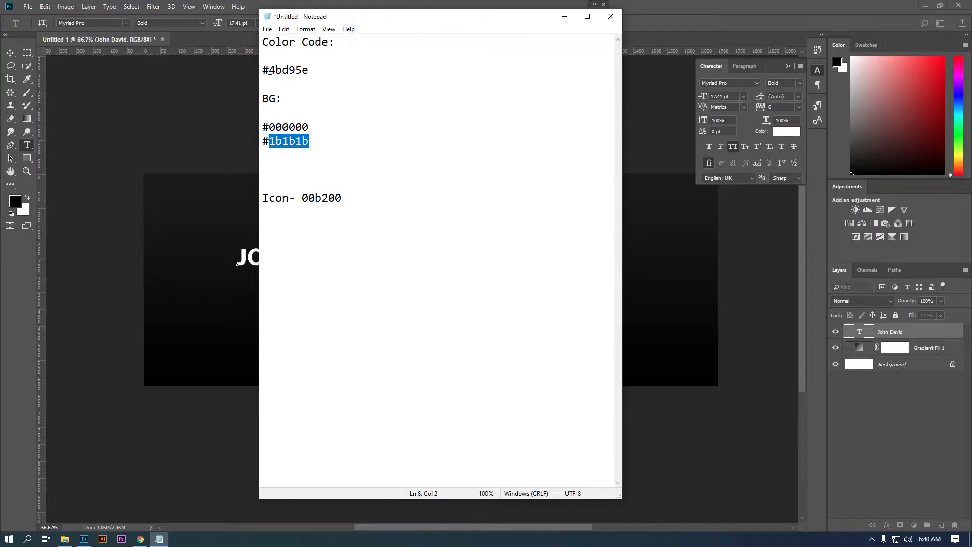
left_click_drag(270, 71, 326, 70)
right_click(326, 72)
left_click(339, 103)
left_click(700, 126)
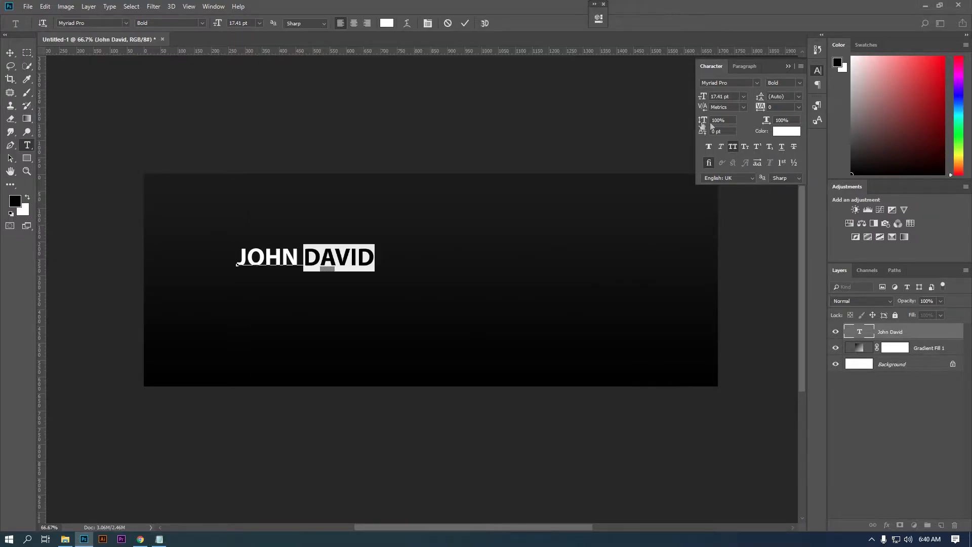
left_click(784, 133)
key("ctrl+v")
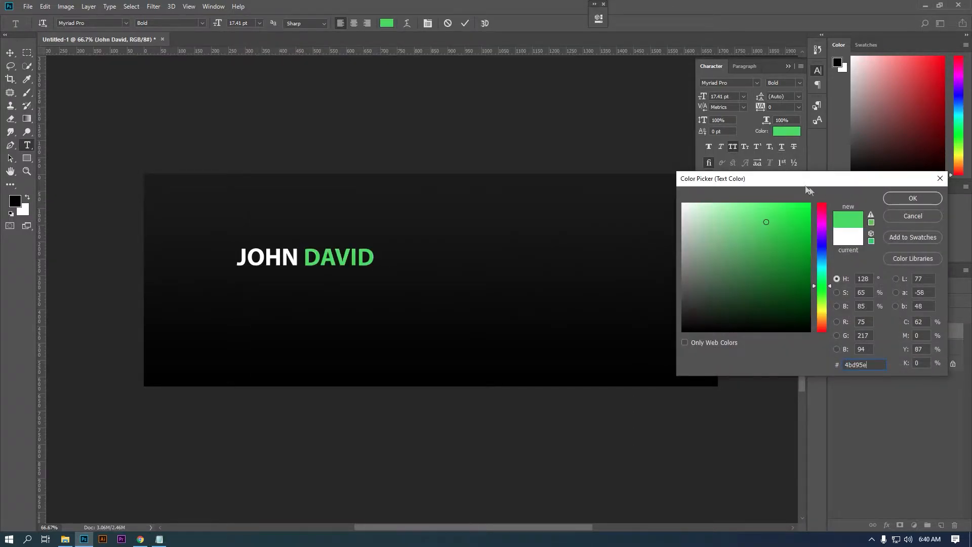
left_click(896, 196)
left_click(9, 55)
left_click(9, 57)
scroll(282, 288, "up", 4)
- Duplicate the name line below it and retype it as PHOTOGRAPHER
left_click_drag(297, 271, 298, 303)
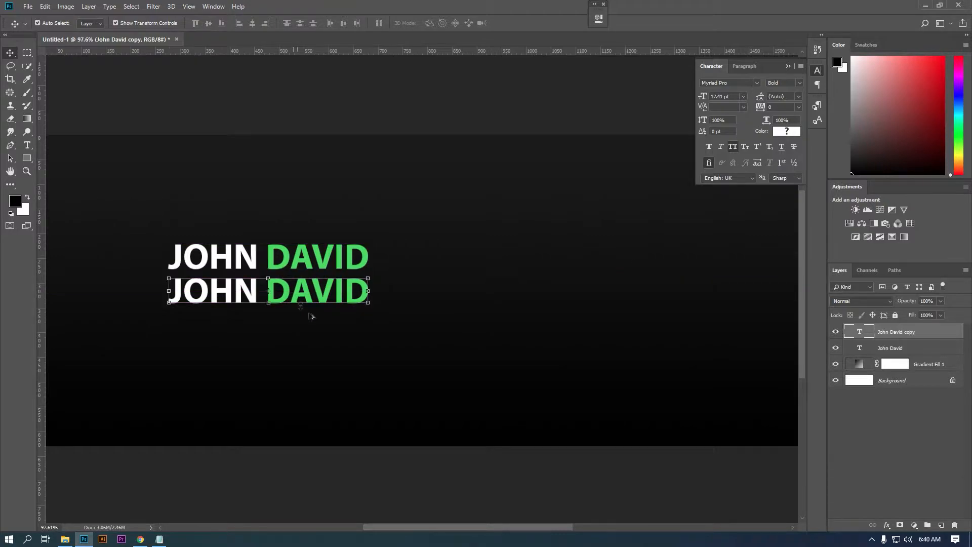
double_click(866, 333)
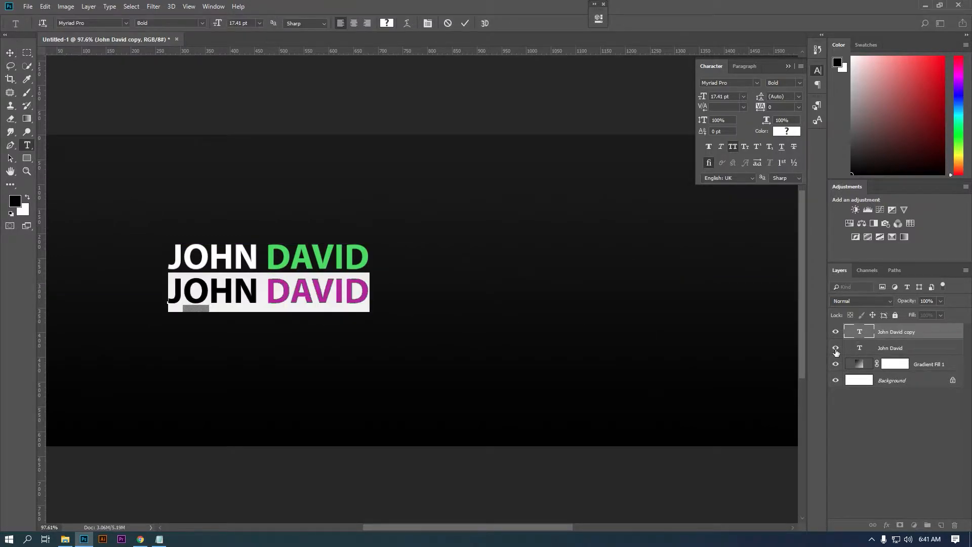
type("PHOTO")
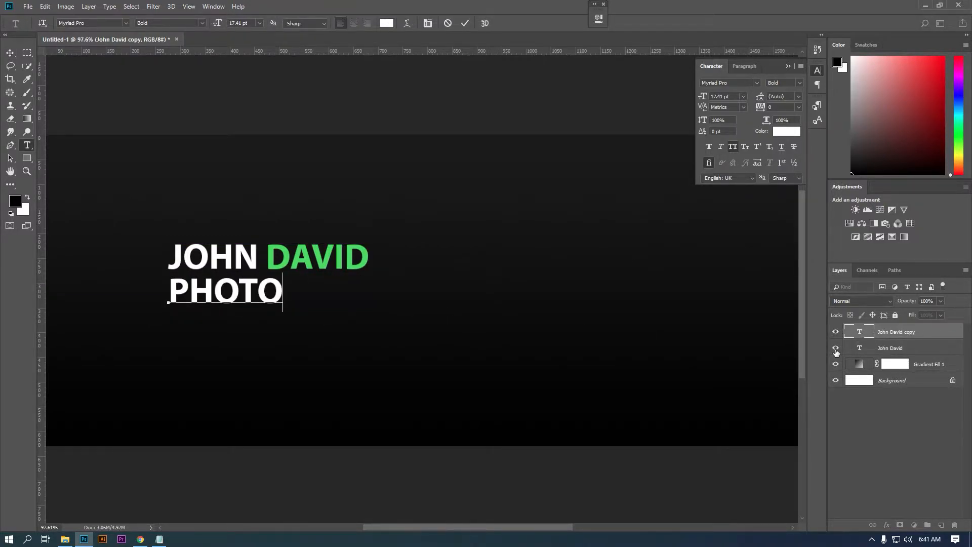
type("GRAFER")
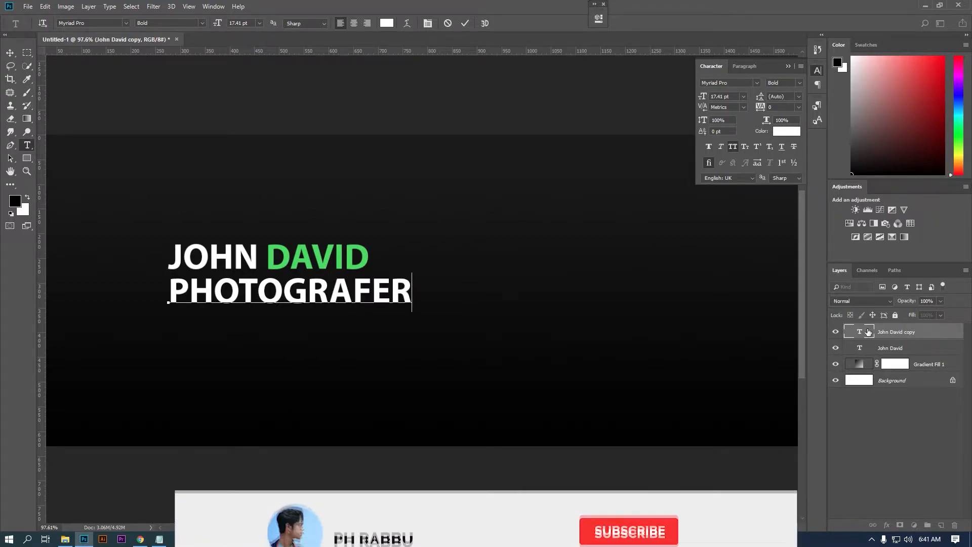
key("ctrl+Return")
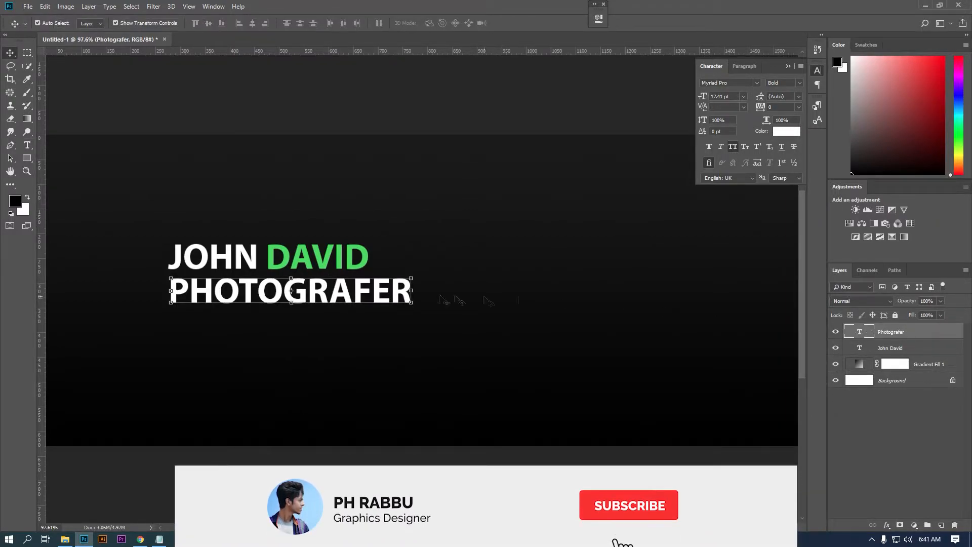
double_click(868, 332)
type("PHOTOGRAPHER")
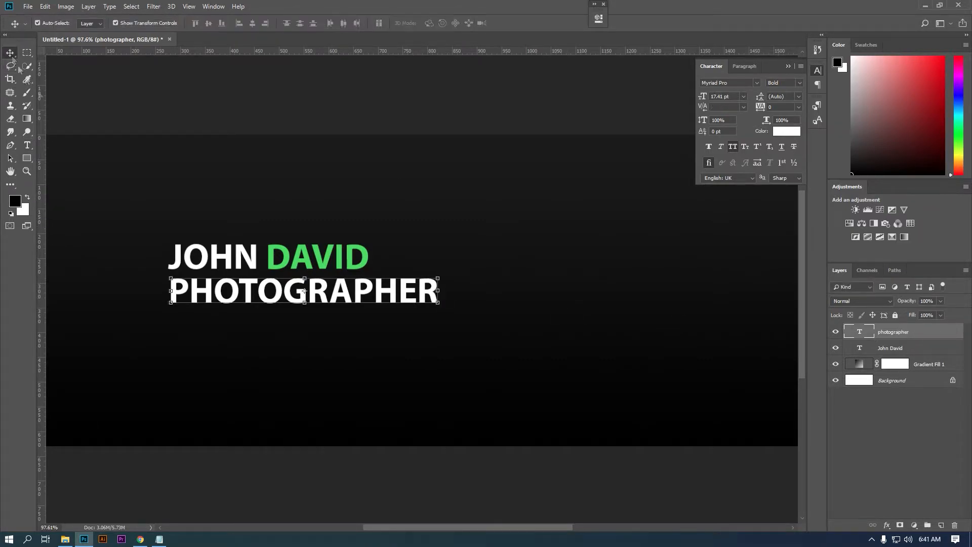
key("ctrl+Return")
- Shrink PHOTOGRAPHER to about 59% and right-align it beneath the name
key("ctrl+t")
left_click_drag(438, 272, 354, 259)
left_click_drag(305, 299, 337, 283)
key("Return")
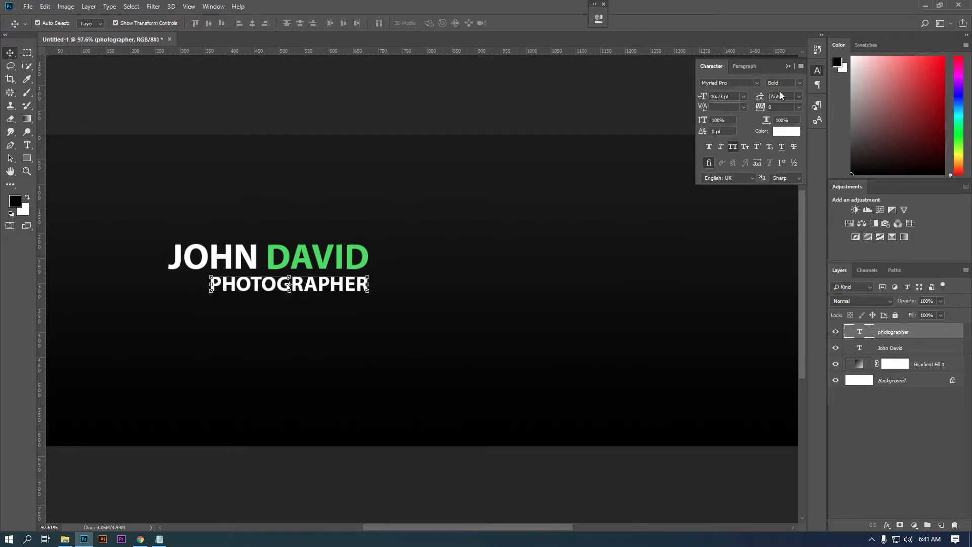
- Colour the PHOTOGRAPHER title light grey d5d5d5
left_click(787, 132)
left_click(683, 224)
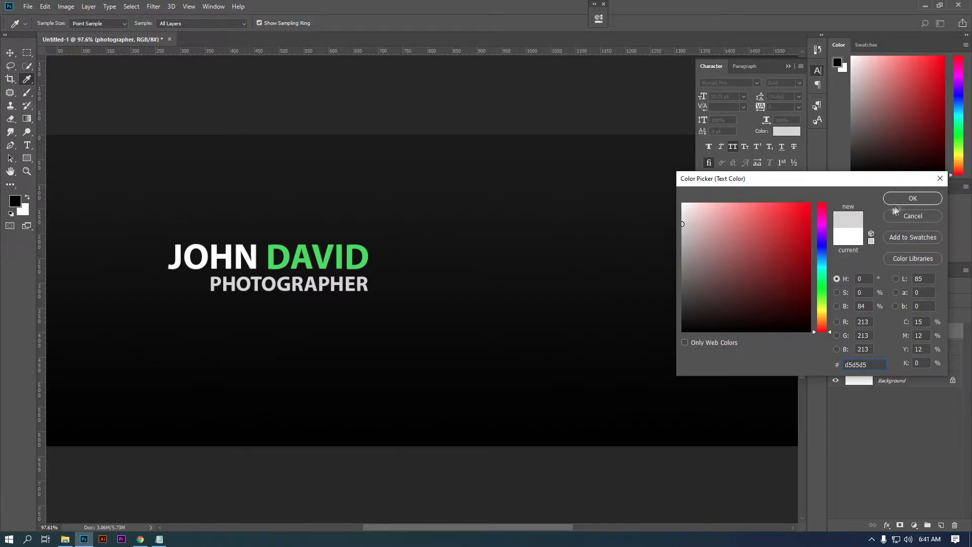
left_click(895, 201)
left_click(788, 66)
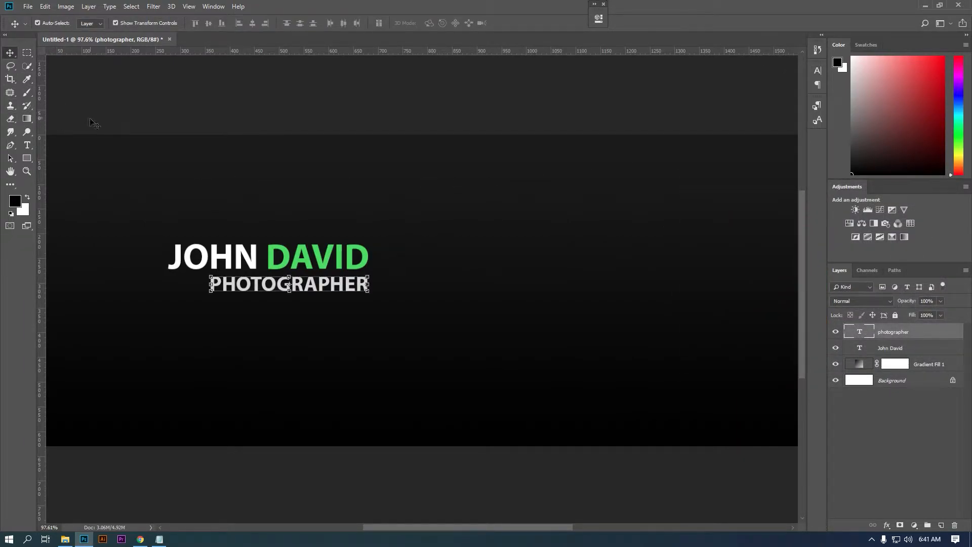
- Draw a thin bar under PHOTOGRAPHER filled with the surname's green
left_click(26, 158)
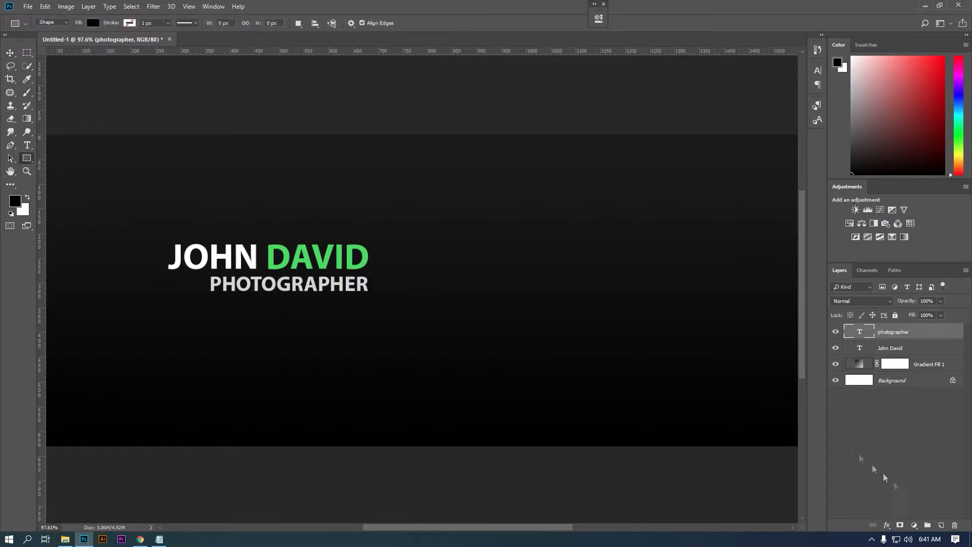
left_click(943, 525)
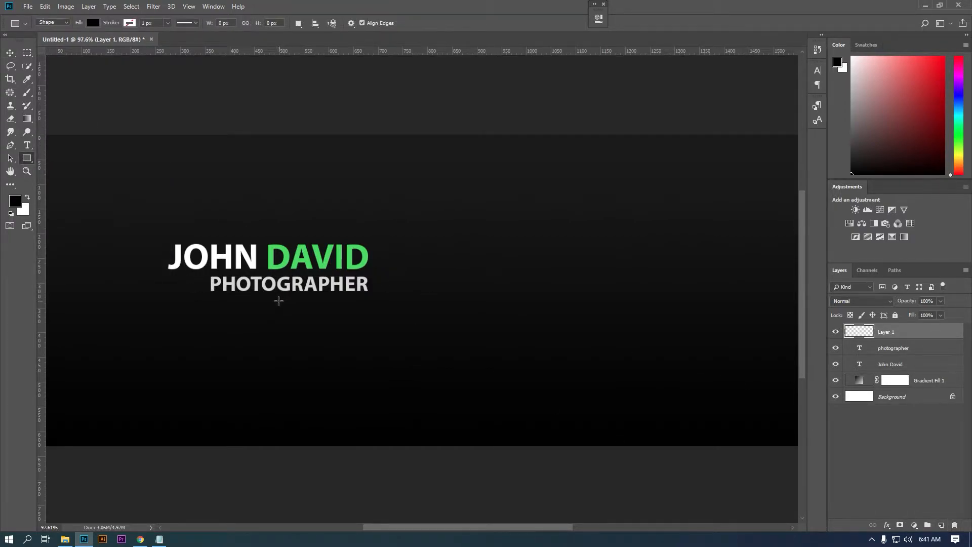
left_click_drag(293, 300, 367, 302)
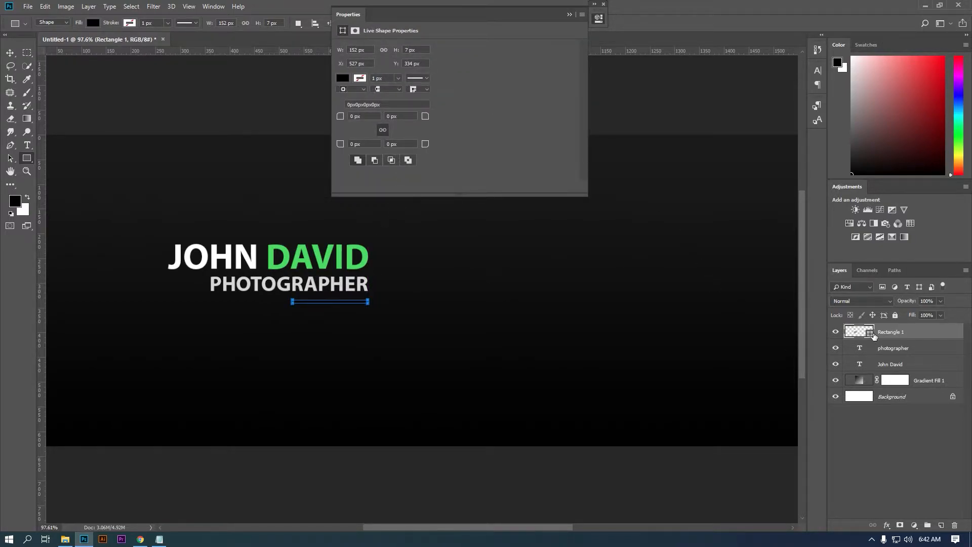
double_click(871, 336)
left_click(367, 253)
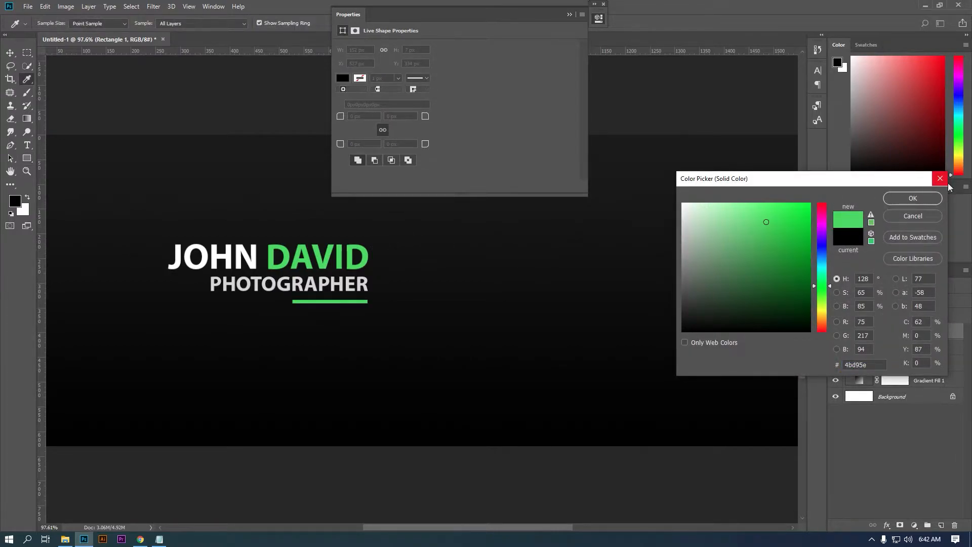
left_click(911, 200)
left_click(569, 15)
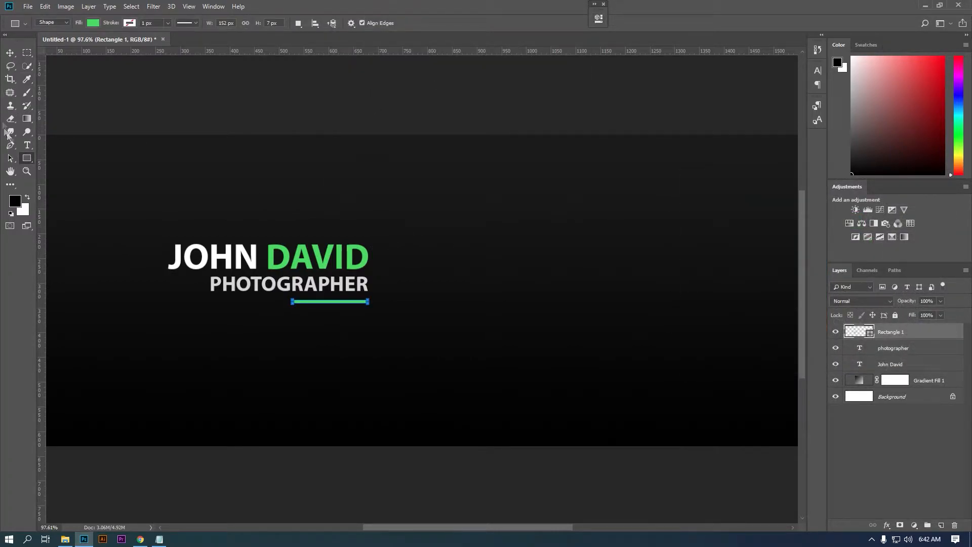
- Group the name, title and bar layers into a folder named Main Title
left_click(930, 350)
left_click(926, 332)
left_click(909, 365, "shift")
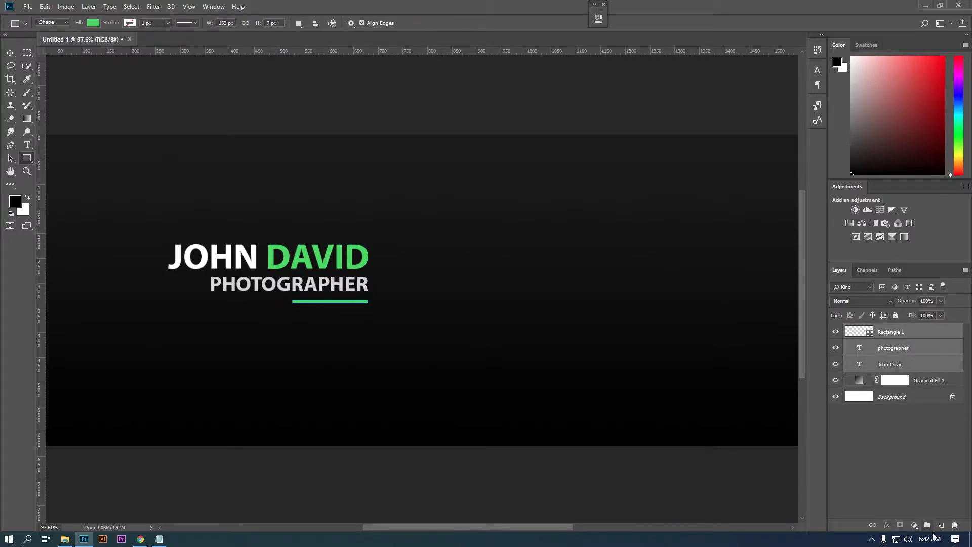
key("ctrl+g")
double_click(876, 330)
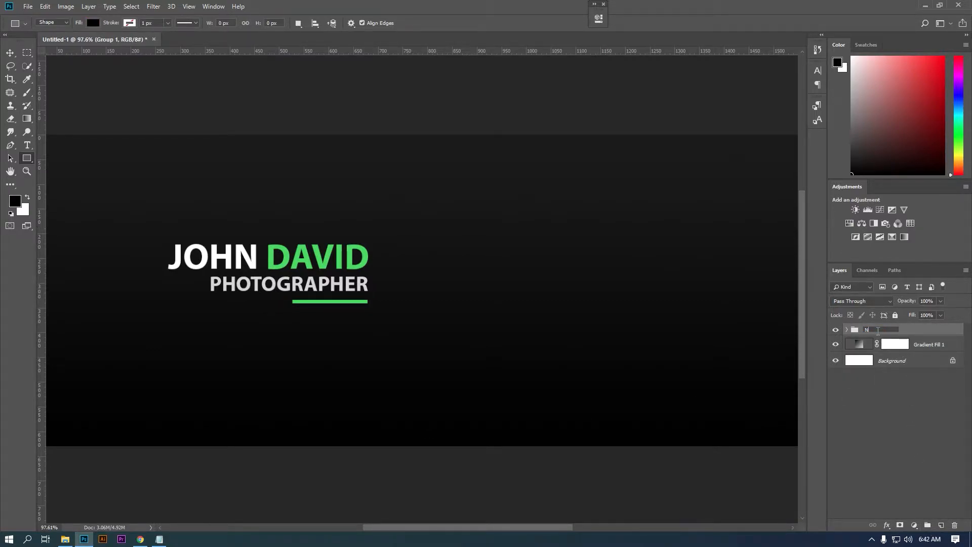
key("Return")
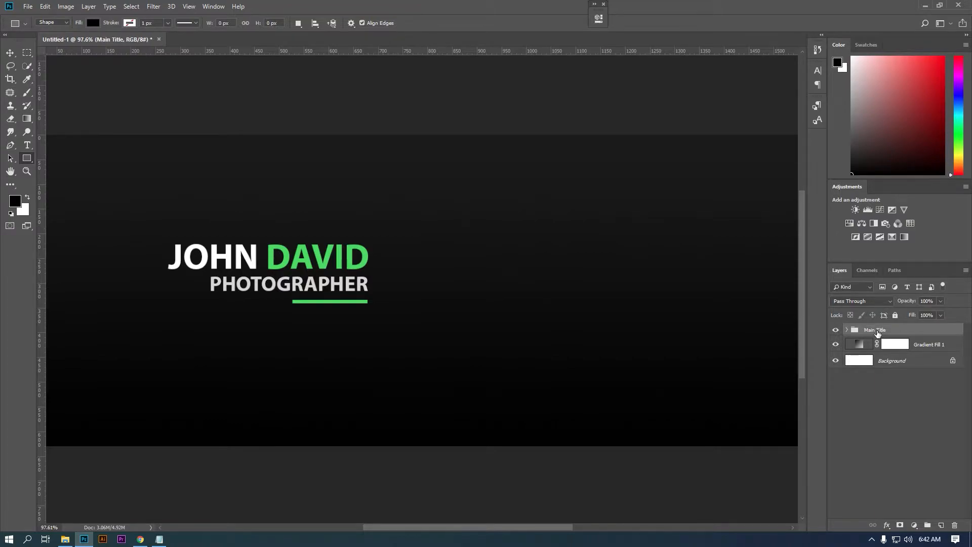
- Drag the facebook, instagram and twitter icon files into the banner
left_click(65, 539)
left_click(169, 122)
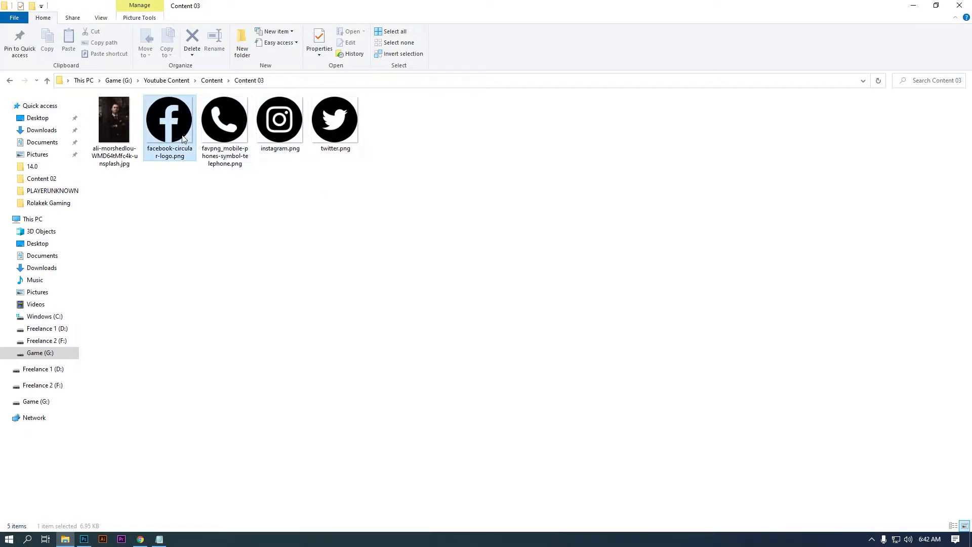
left_click(279, 121, "ctrl")
left_click(335, 134, "ctrl")
left_click_drag(337, 137, 236, 360)
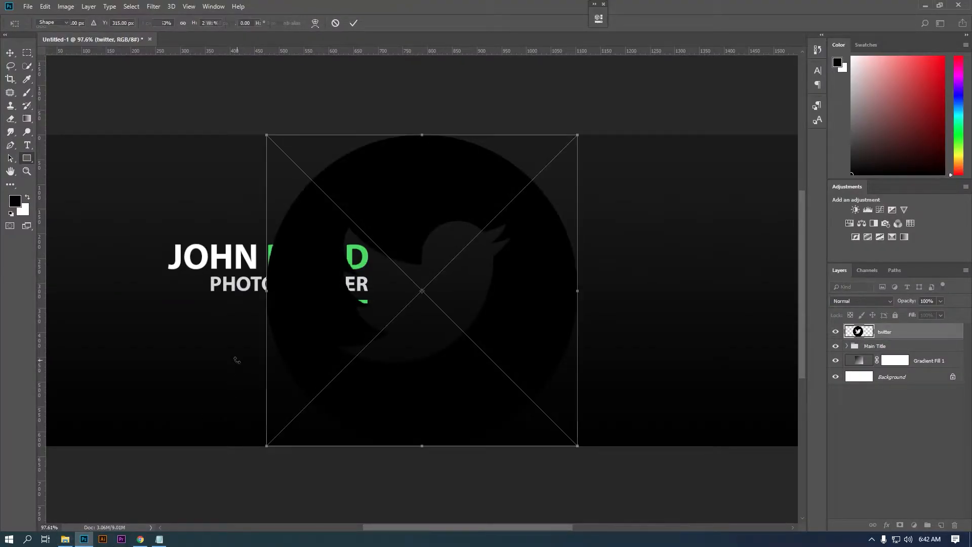
- Place the three icons and scale them down to about 59 px
key("Return")
key("Return")
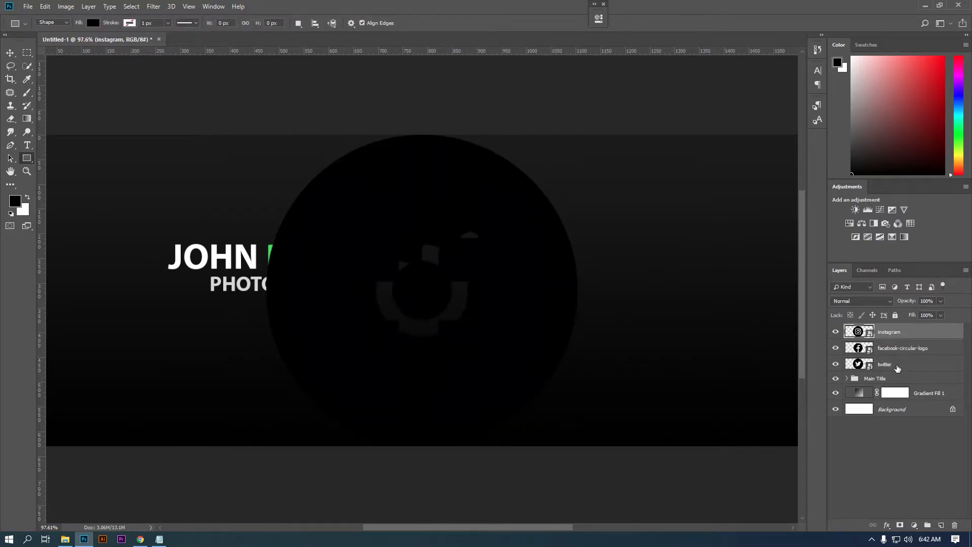
key("Return")
key("v")
left_click_drag(580, 133, 292, 325)
key("Return")
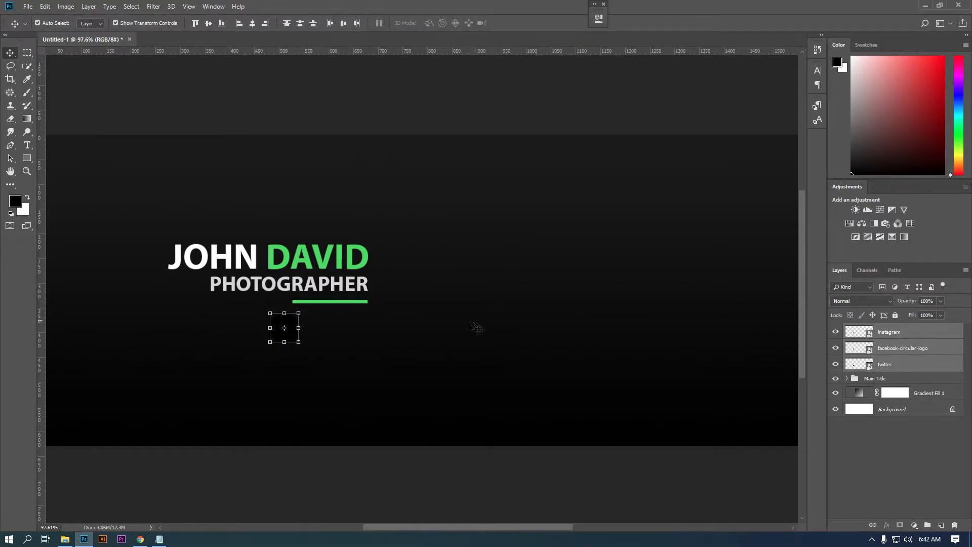
- Group the icons with a white Color Overlay style and name the group ICON
left_click(927, 525)
double_click(845, 327)
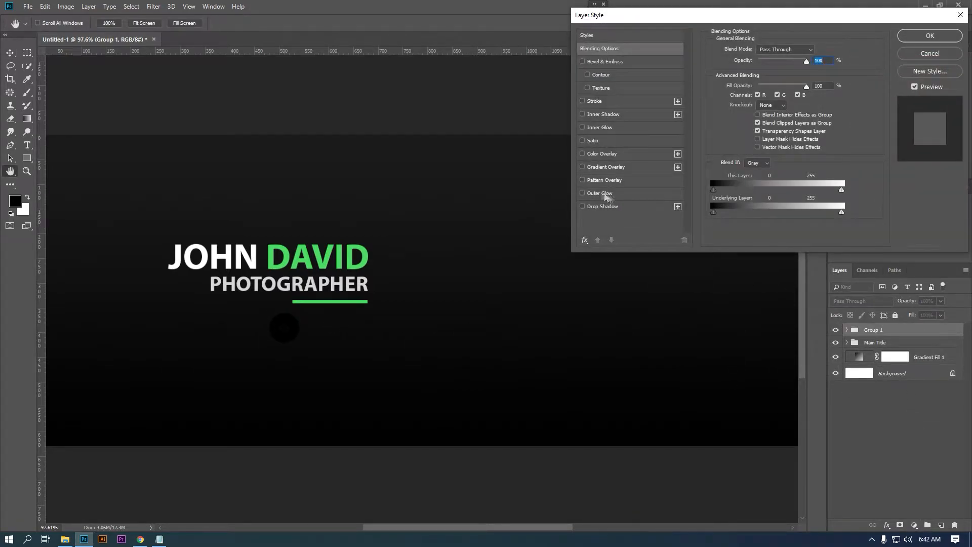
left_click(583, 153)
left_click(615, 159)
left_click(816, 50)
left_click_drag(770, 243, 585, 137)
left_click(913, 198)
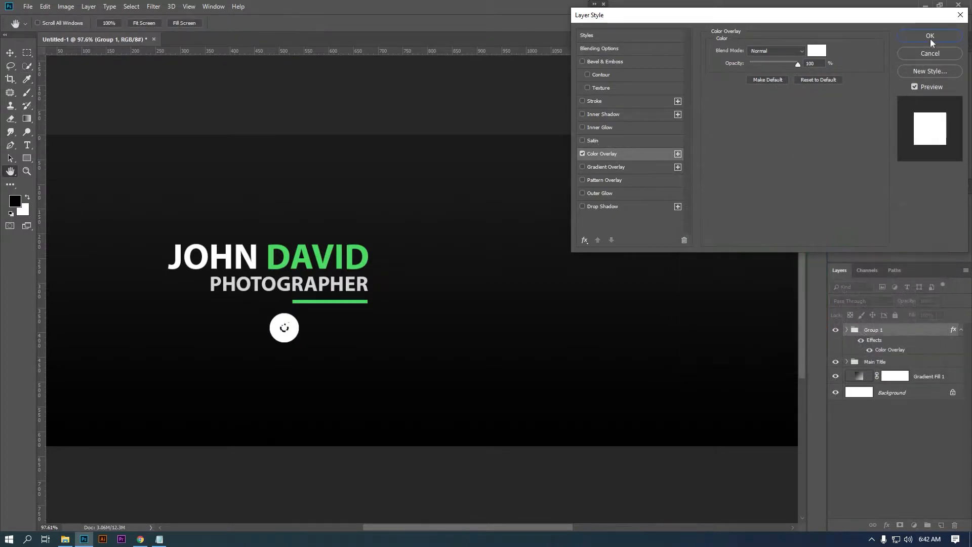
left_click(930, 35)
double_click(875, 330)
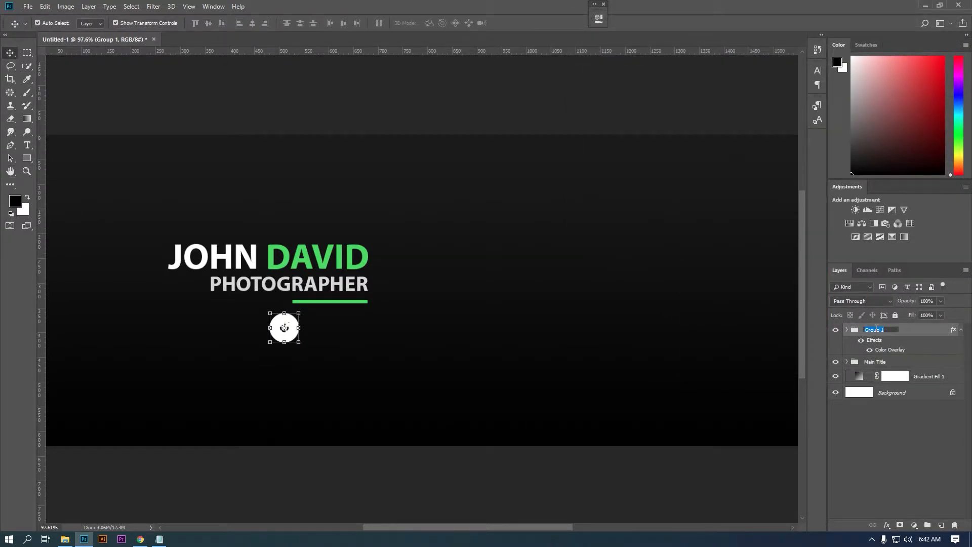
key("Return")
- Move Instagram beside Facebook and Twitter beside Instagram
left_click(847, 329)
left_click(907, 364)
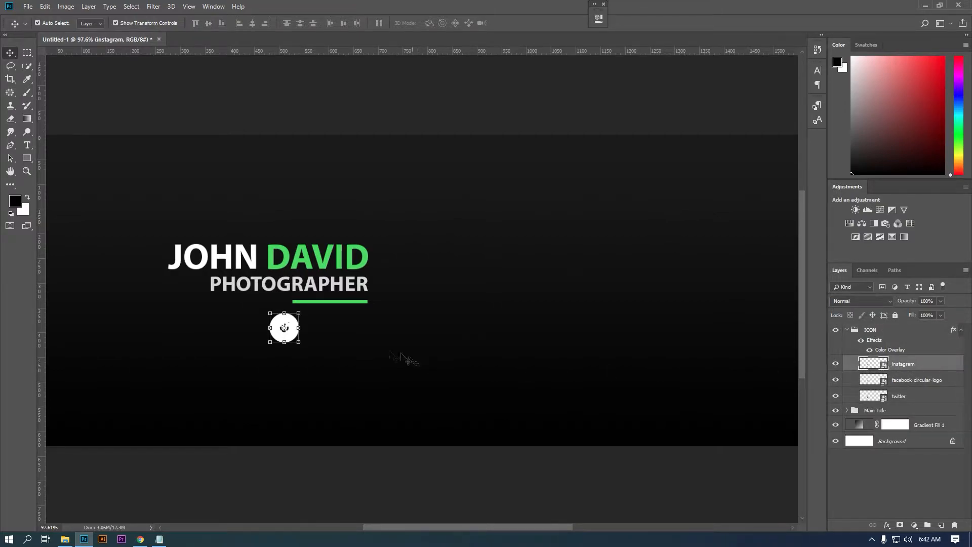
key("ctrl+t")
left_click_drag(293, 334, 333, 332)
key("Return")
left_click(300, 335)
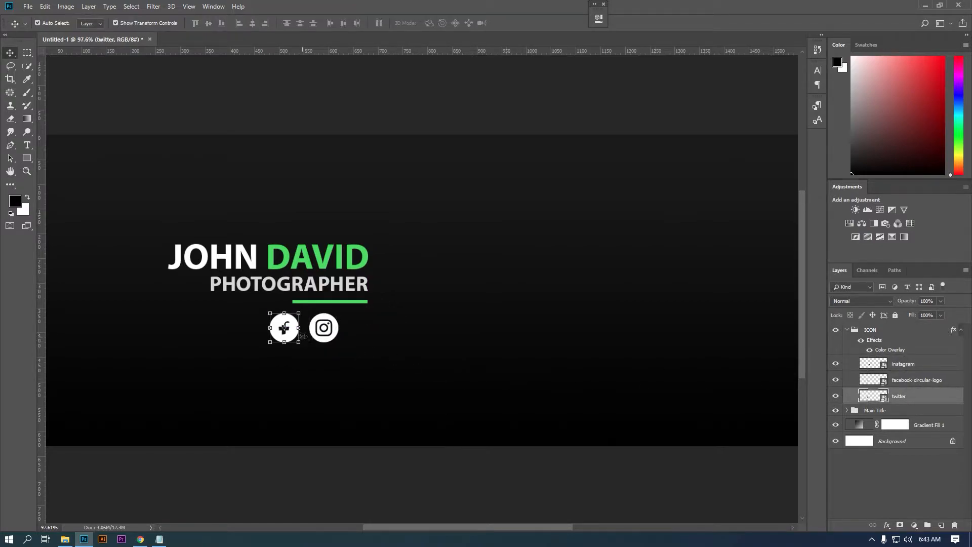
key("ctrl+t")
left_click_drag(302, 335, 341, 334)
key("Return")
- Shift Instagram right and move Facebook about 10 px right to even the spacing
left_click(324, 327)
key("ctrl+t")
key("Return")
left_click(919, 393)
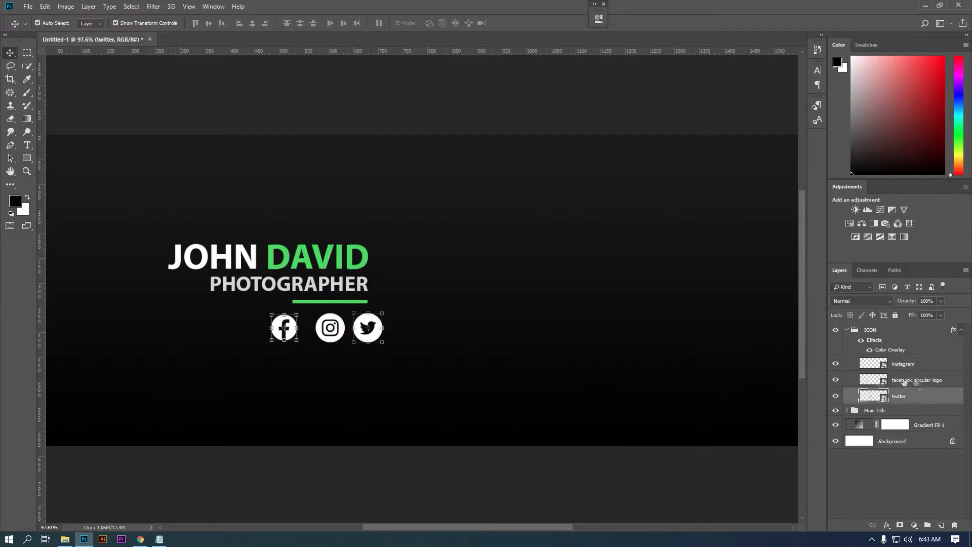
left_click(917, 380)
key("ctrl+t")
left_click_drag(285, 329, 292, 328)
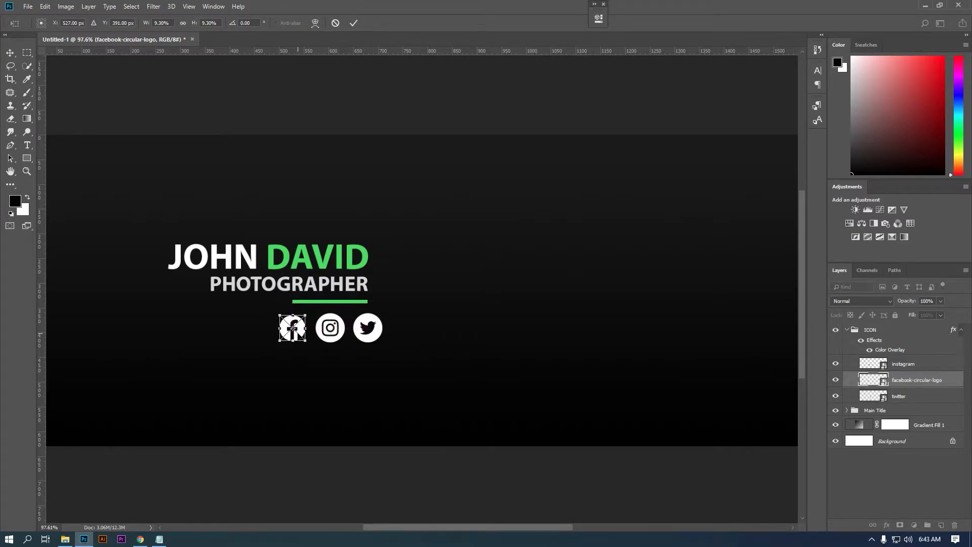
key("Return")
- Shrink the whole ICON row, tuck it under the green bar, and resize it to 94.4%
key("alt+bracketright")
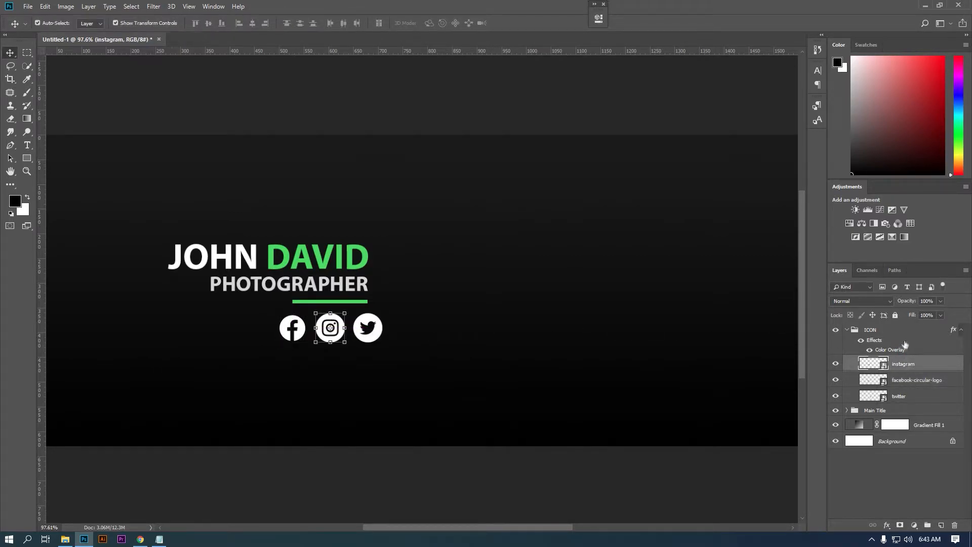
key("alt+bracketright")
key("ctrl+t")
left_click_drag(382, 314, 365, 331)
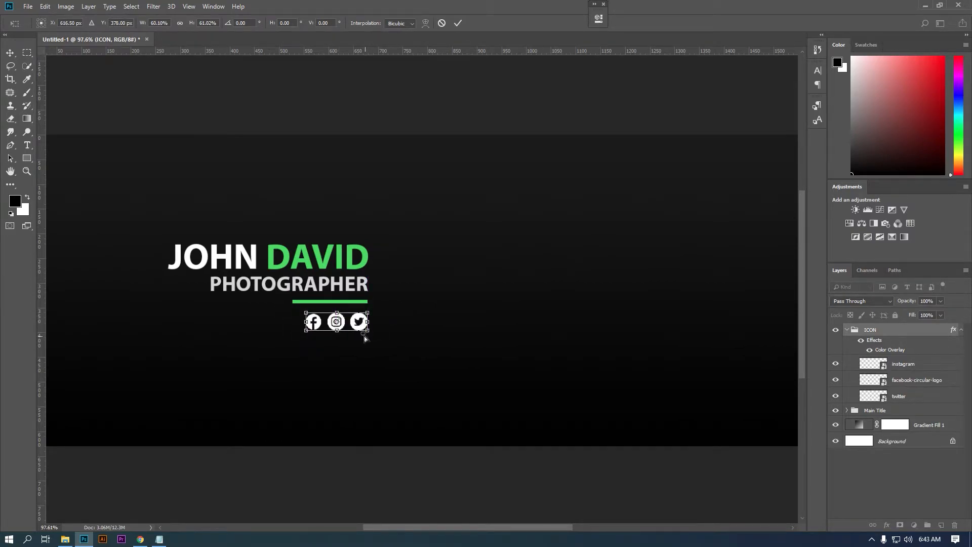
key("ctrl+minus")
key("Return")
left_click(23, 55)
left_click(9, 53)
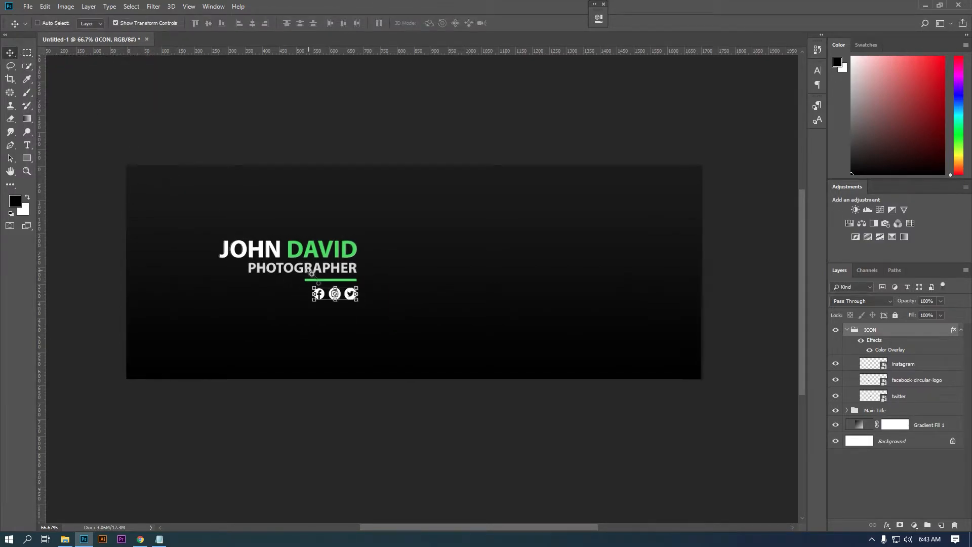
scroll(354, 311, "up", 2)
key("ctrl+t")
left_click_drag(375, 280, 374, 256)
key("Return")
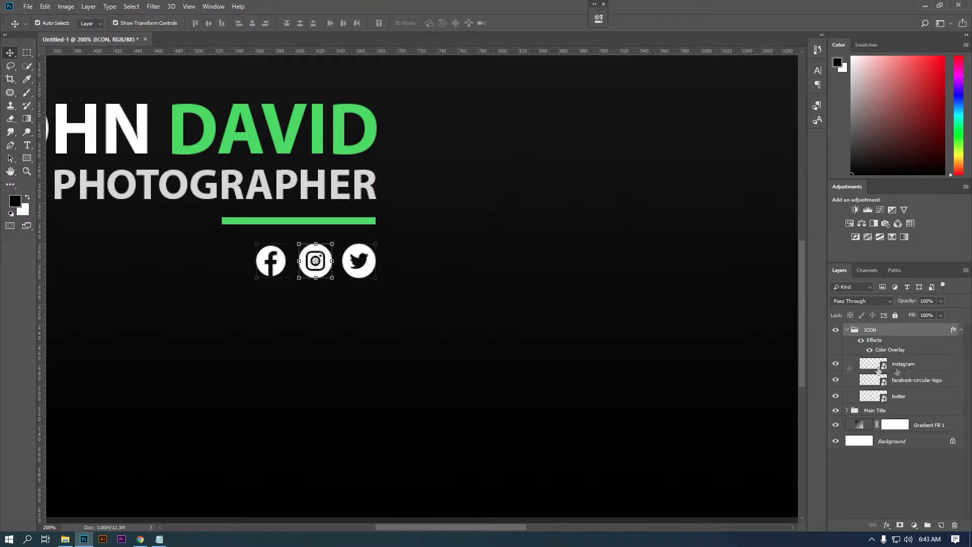
- Move Facebook about 34 px left and space Instagram closer, then check the whole banner
left_click(904, 364)
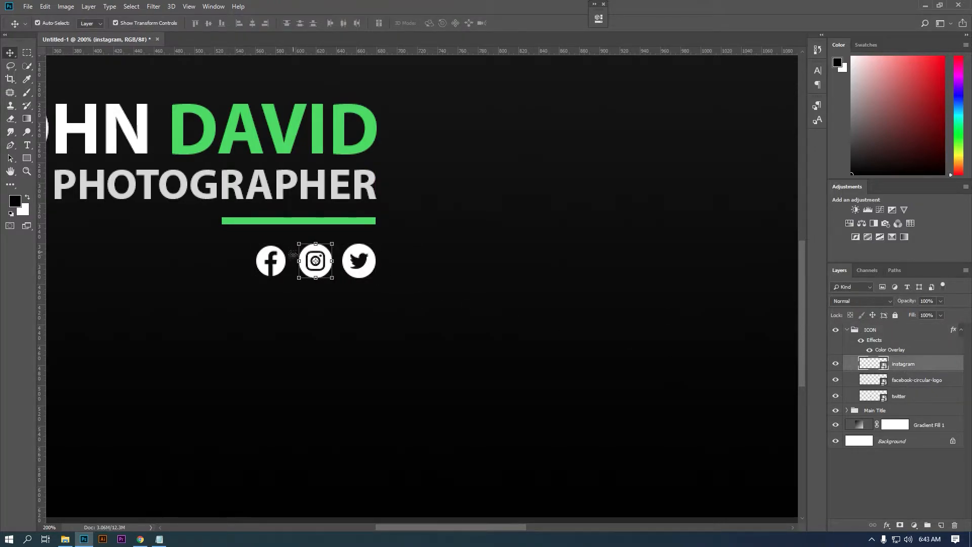
left_click(934, 384)
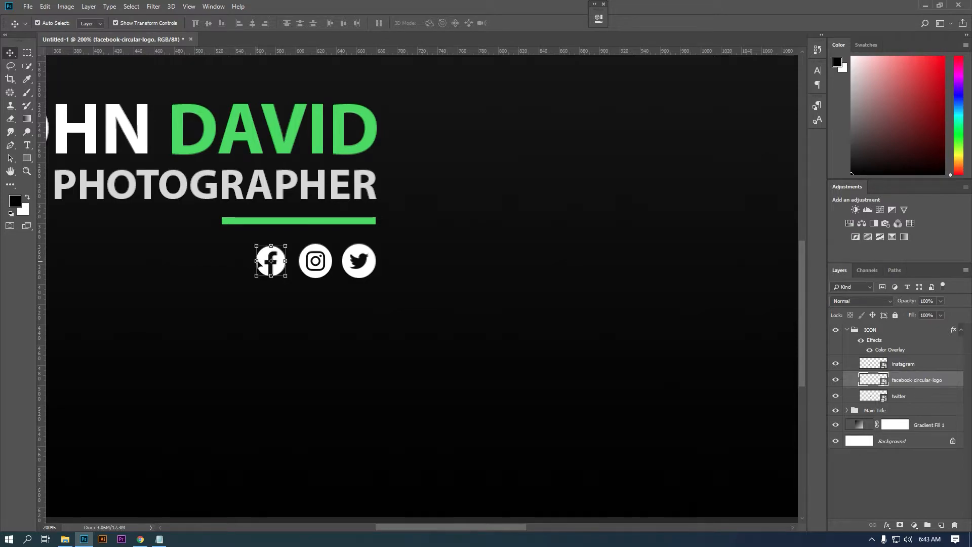
key("ctrl+t")
left_click_drag(272, 261, 315, 270)
key("Return")
left_click(322, 270)
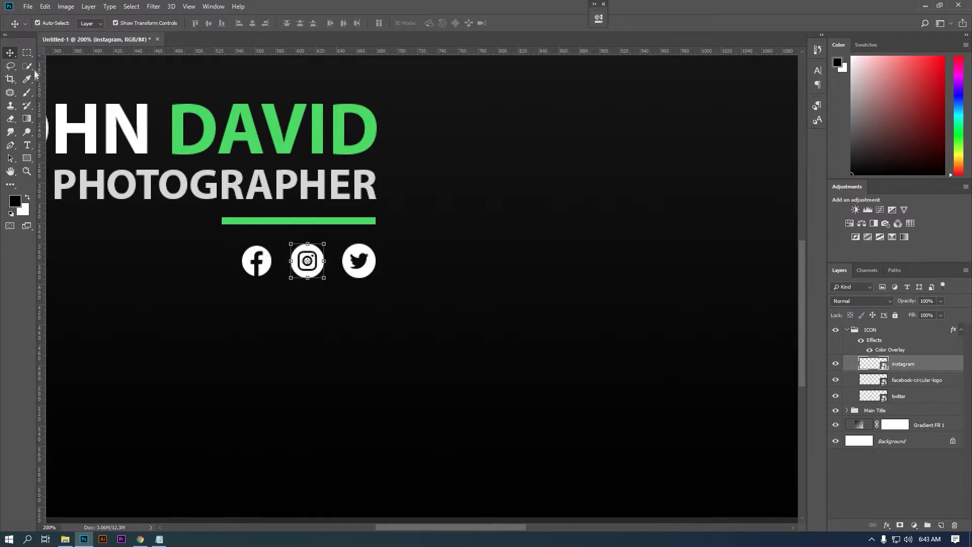
key("m")
key("ctrl+minus")
key("ctrl+minus")
left_click_drag(486, 261, 526, 251)
key("ctrl+plus")
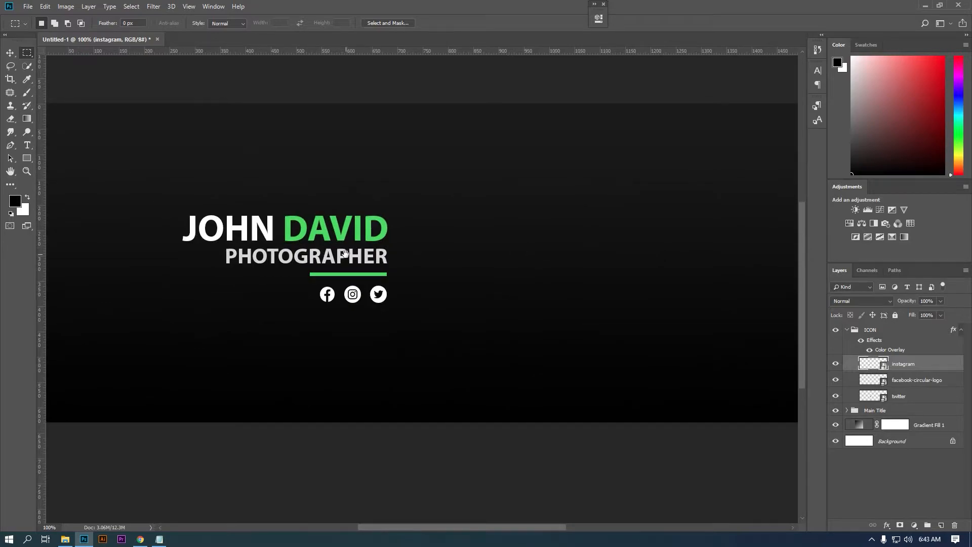
key("ctrl+minus")
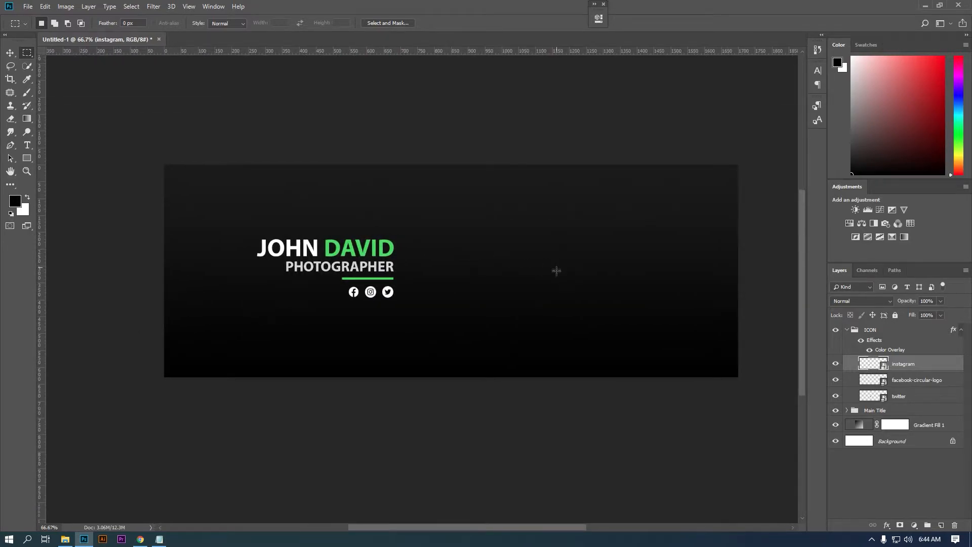
- Draw a tall rectangle on the banner's right filled with the surname's green
left_click(846, 330)
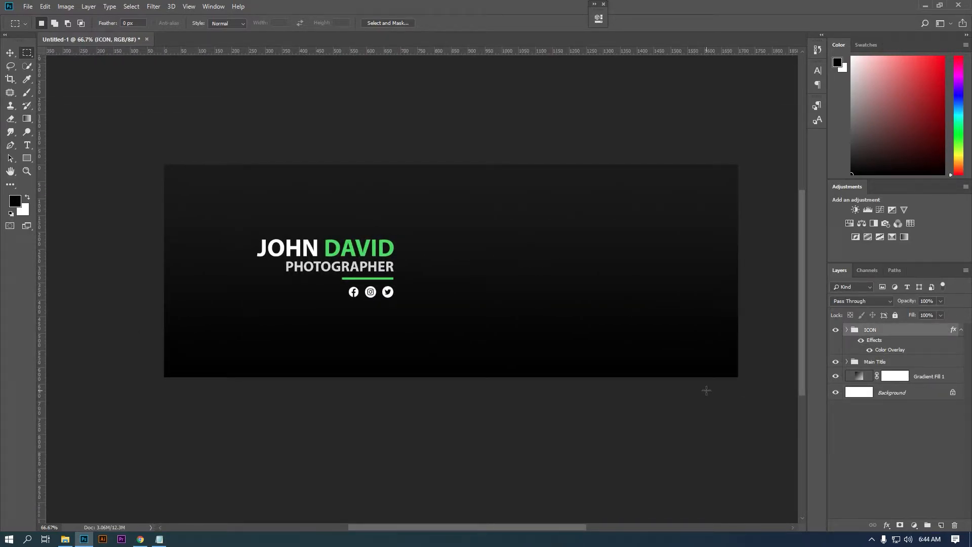
left_click(28, 158)
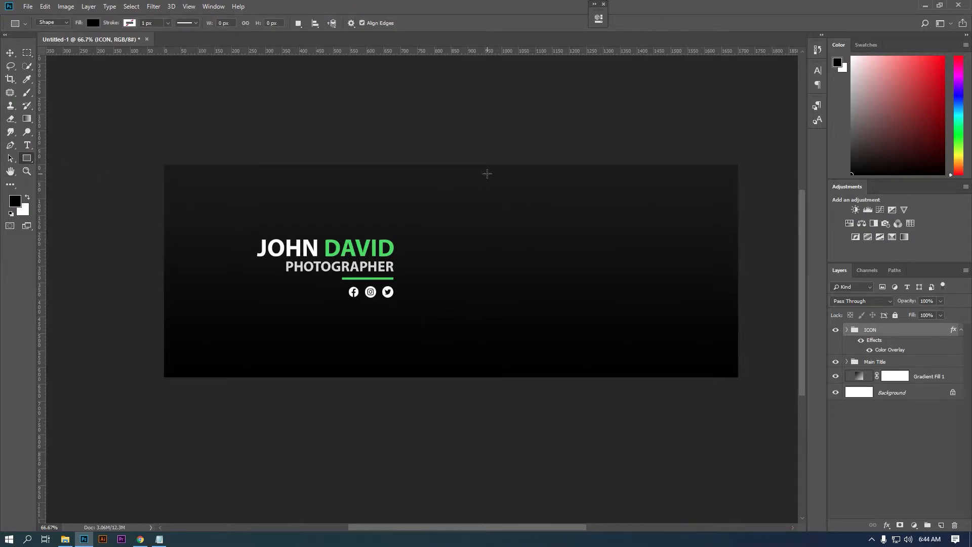
left_click_drag(525, 155, 590, 395)
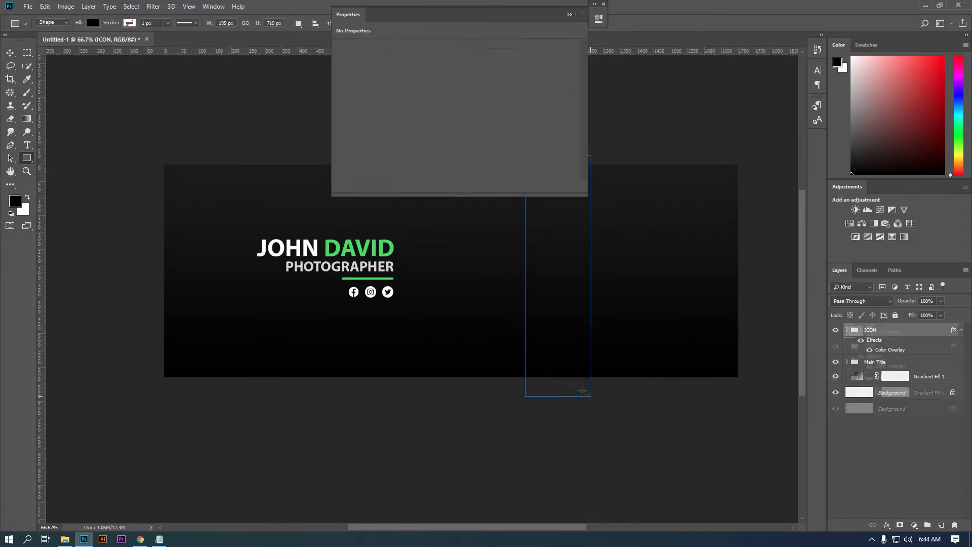
double_click(869, 336)
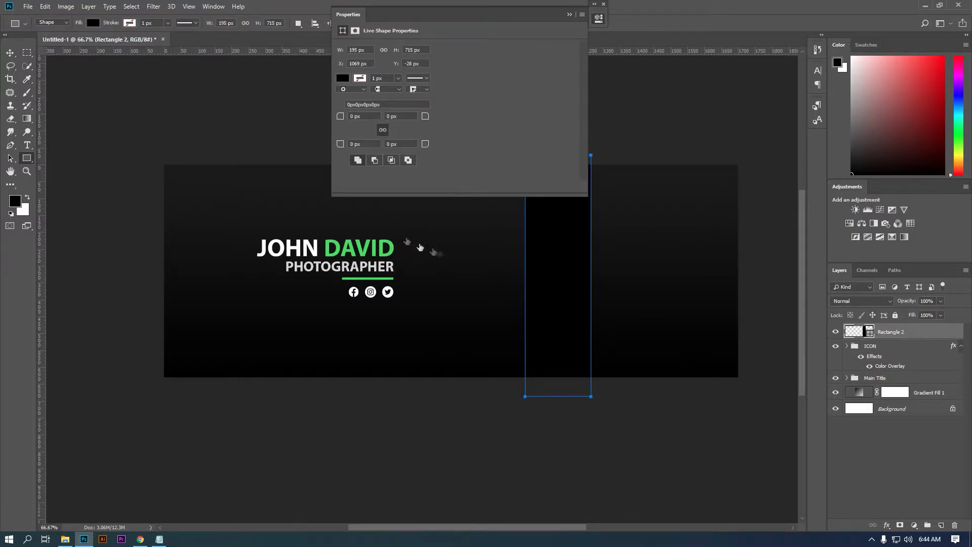
left_click(929, 54)
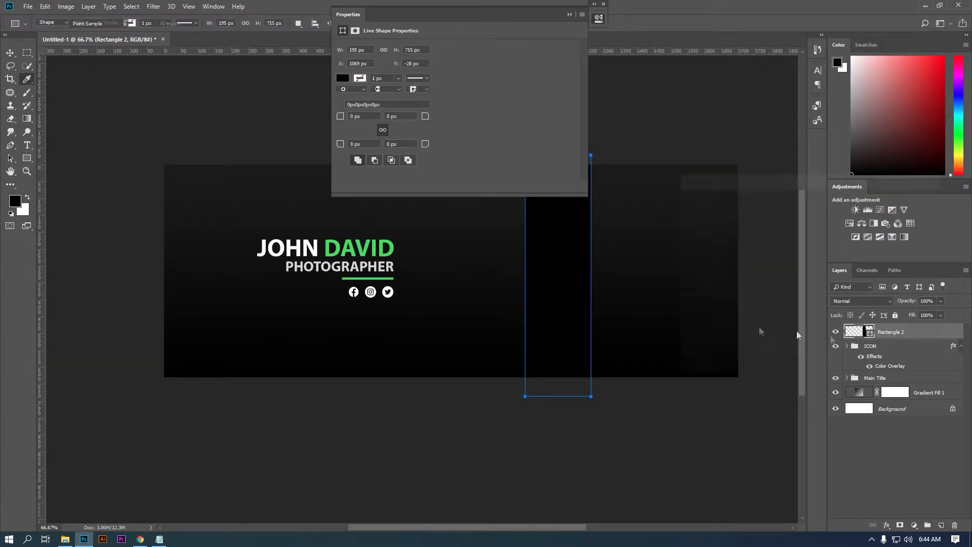
double_click(870, 332)
left_click(382, 243)
left_click(919, 200)
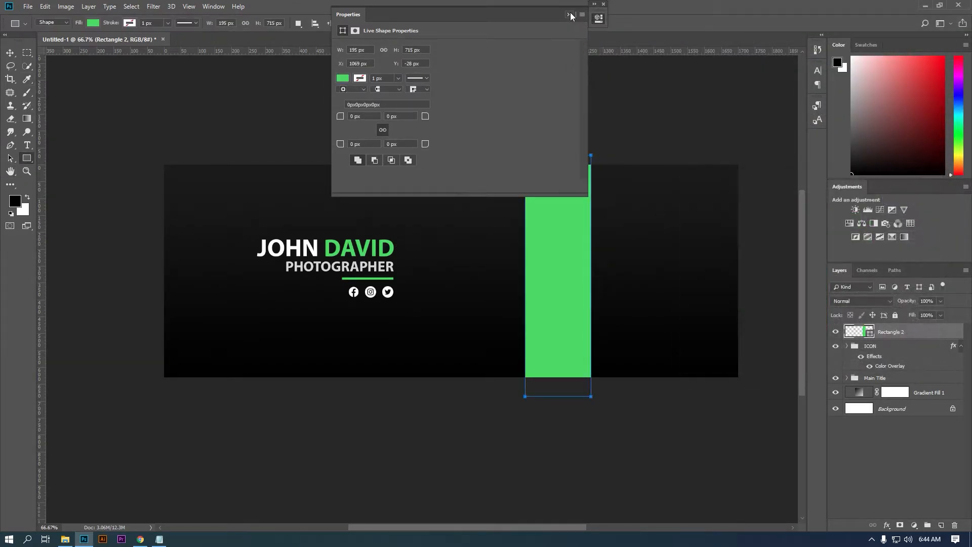
- Rotate the green rectangle about 17°, stretch it slightly taller and shift it left
left_click(9, 53)
mouse_move(599, 148)
left_mouse_down()
mouse_move(642, 160)
mouse_move(613, 145)
left_mouse_up()
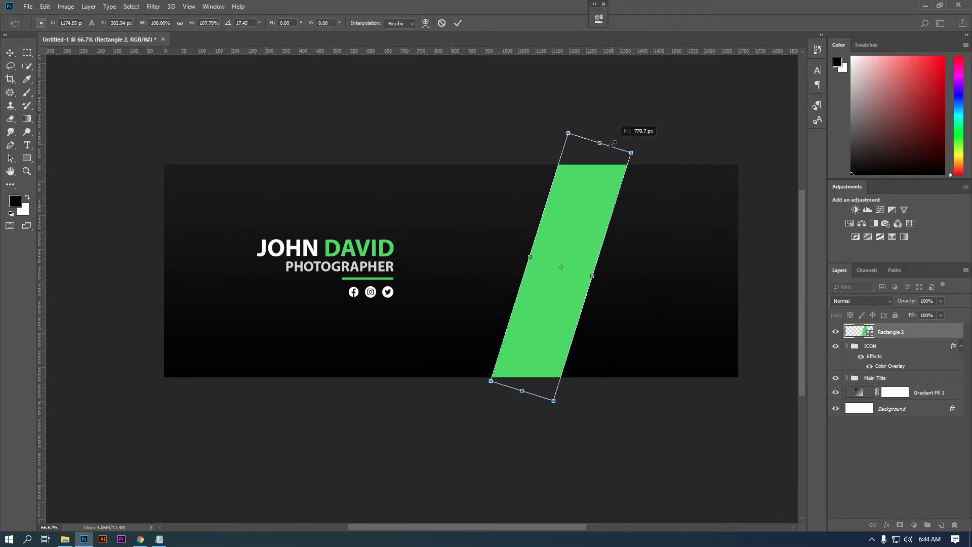
left_click_drag(522, 390, 523, 395)
left_click_drag(549, 343, 495, 333)
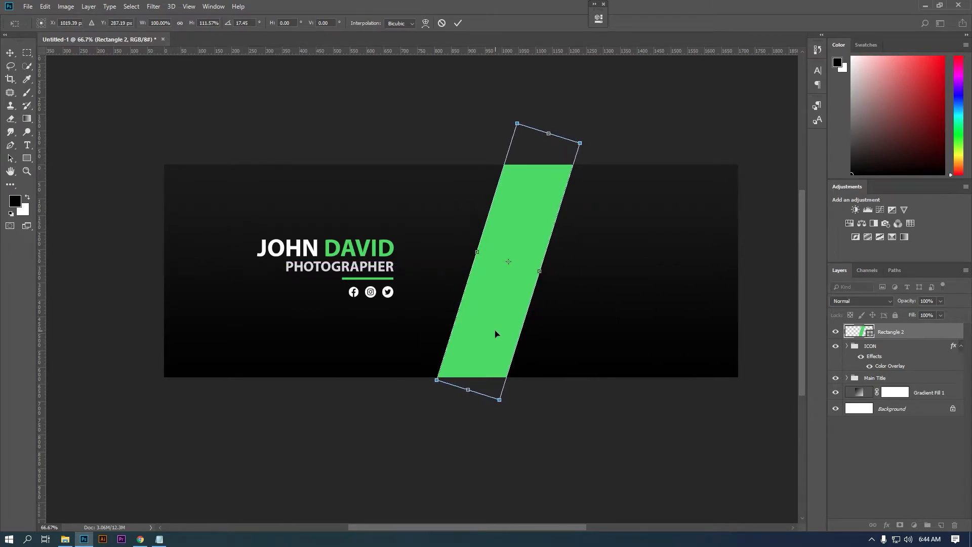
key("Return")
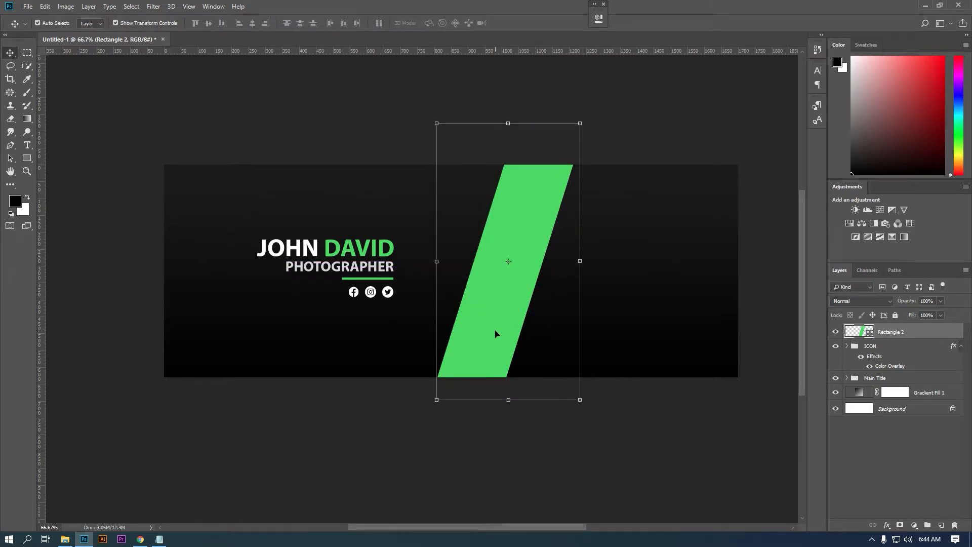
- Draw a first ellipse over the green stripe, leaving the stripe's green colour unchanged
left_click(27, 162)
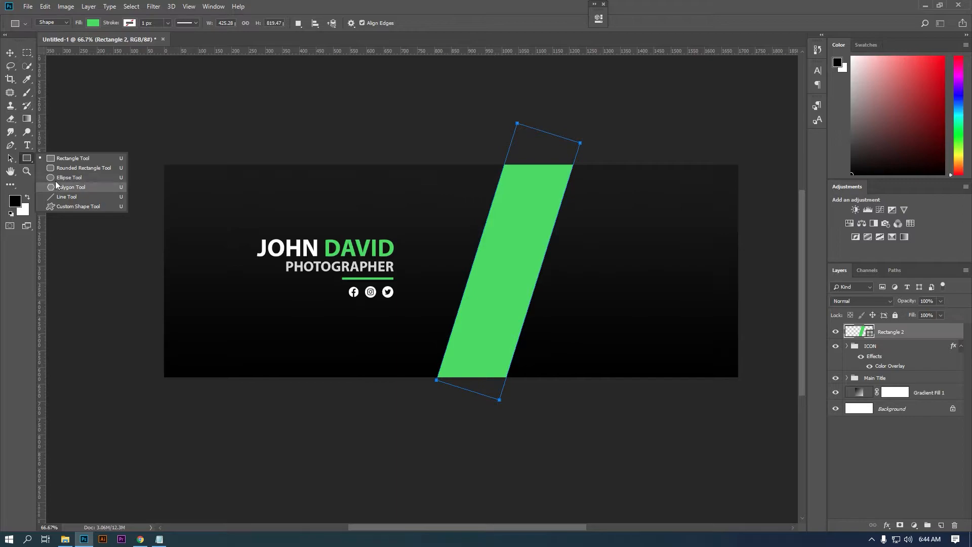
left_click(56, 180)
left_click_drag(471, 243, 588, 319)
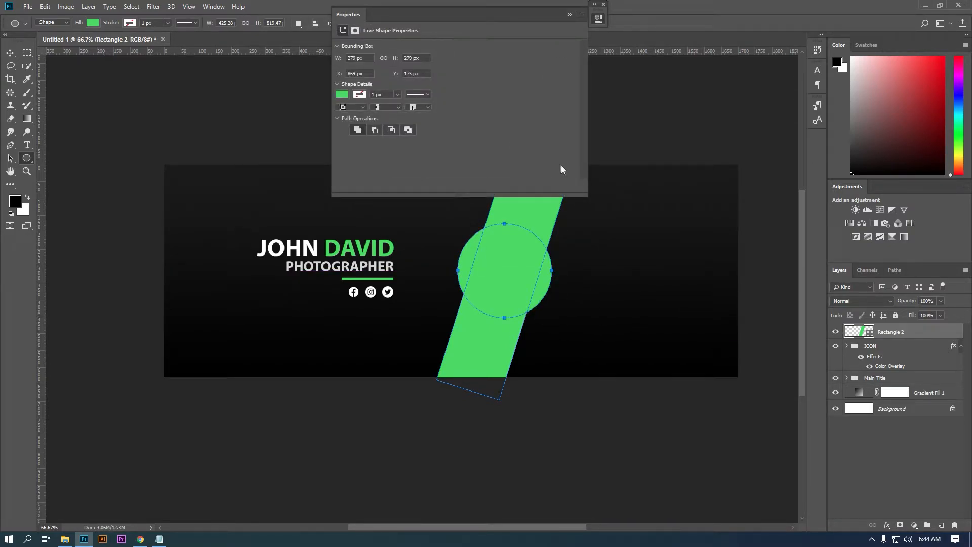
double_click(870, 334)
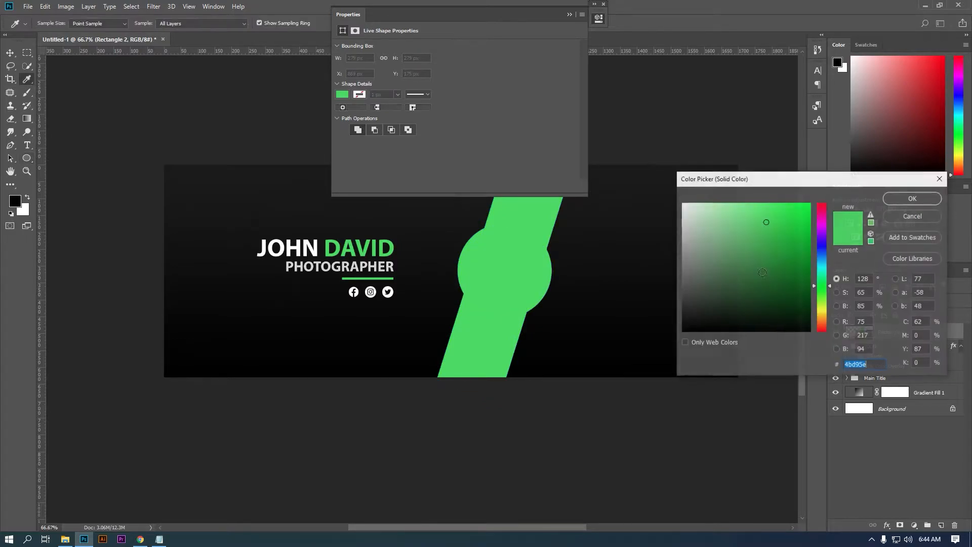
type("ffffff")
left_click(896, 216)
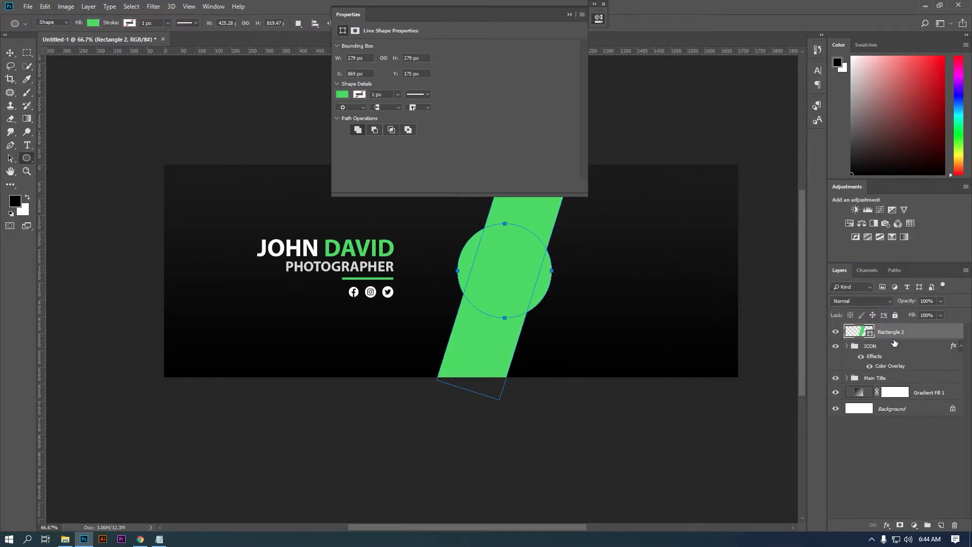
left_click(568, 16)
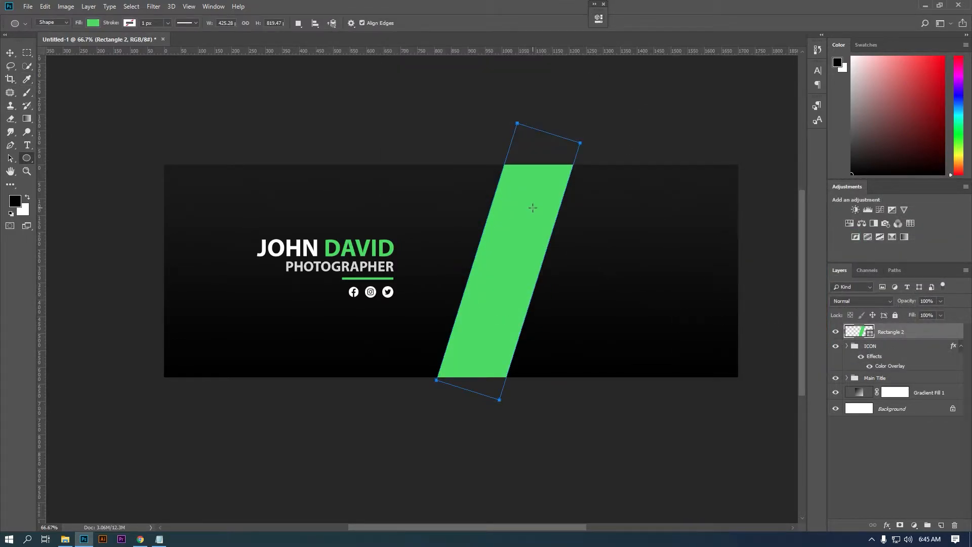
- Draw a black circle on a new layer centred on the stripe, then shrink it slightly
right_click(27, 158)
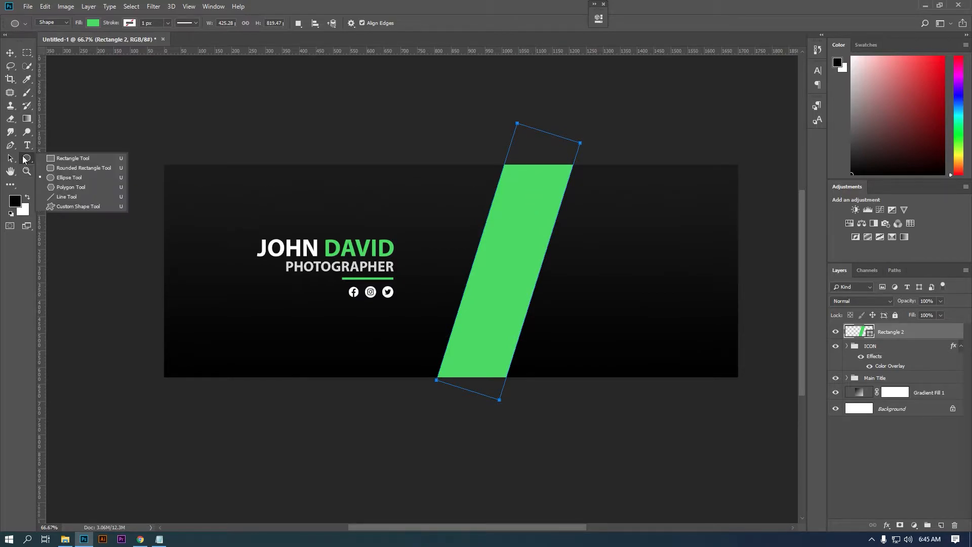
left_click(62, 177)
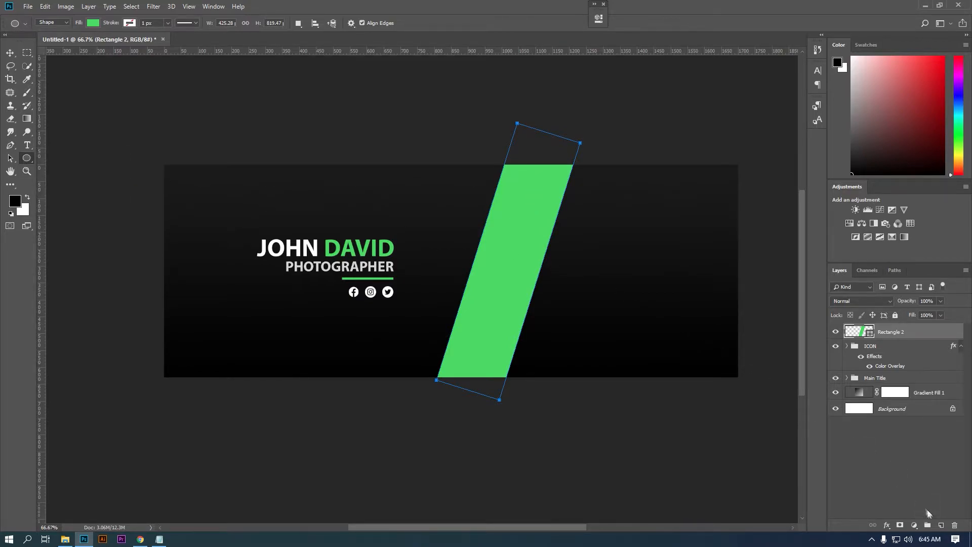
left_click(941, 525)
left_click_drag(471, 230, 599, 320)
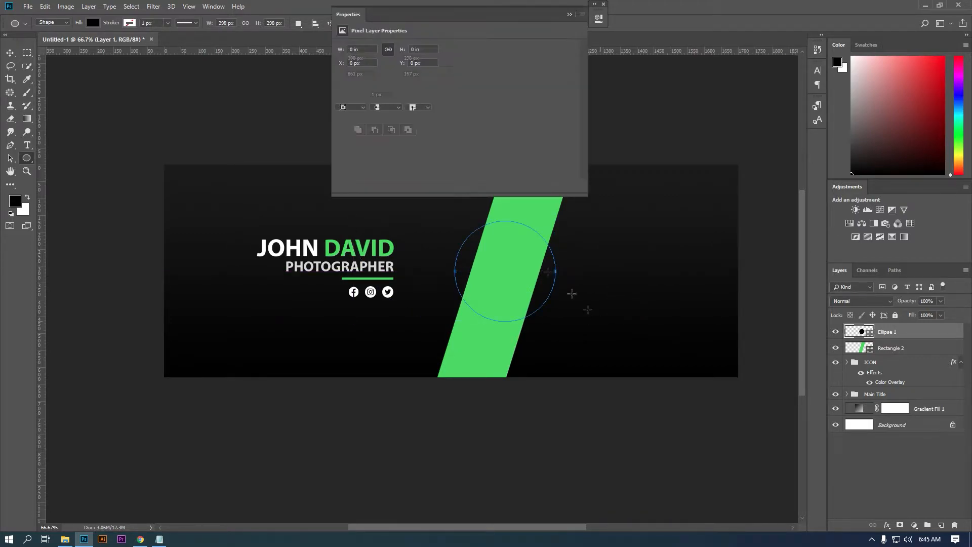
left_click(570, 16)
key("v")
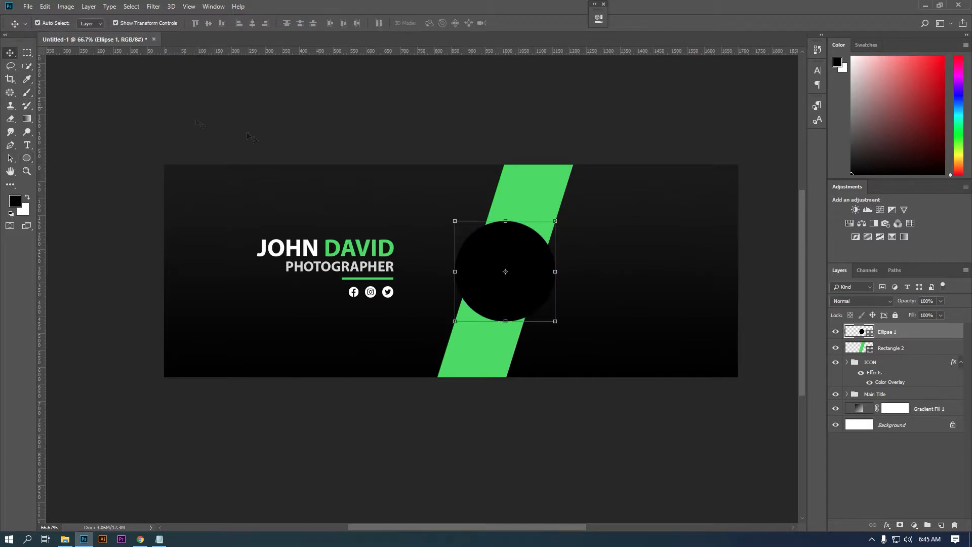
left_click_drag(556, 221, 556, 222)
key("Return")
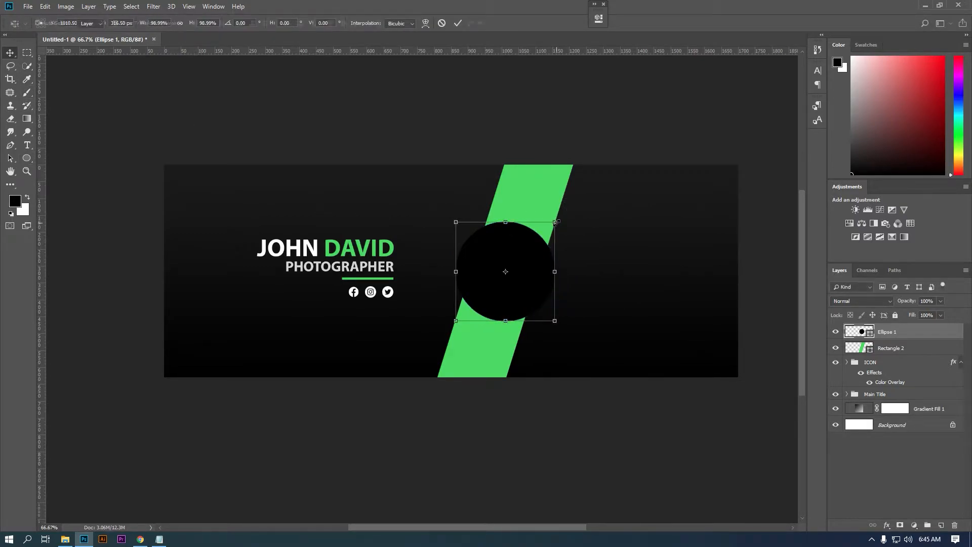
- Duplicate the circle layer and enlarge the copy to about 115%
left_click_drag(926, 339, 941, 525)
key("ctrl+t")
left_click_drag(560, 219, 567, 215)
key("Return")
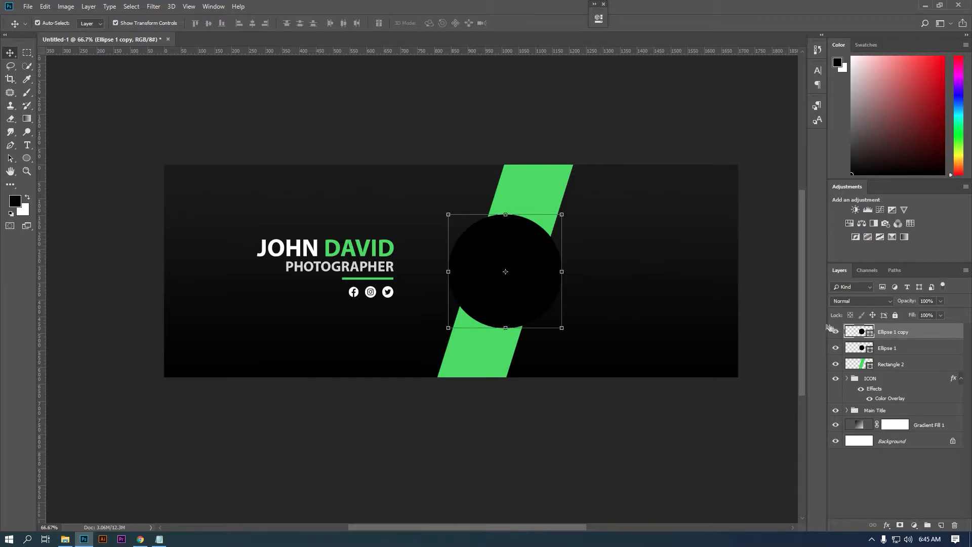
- Mask a circular gap out of Rectangle 2 using the larger copy, then delete Ellipse 1 copy
left_click(857, 332, "ctrl")
left_click(856, 365)
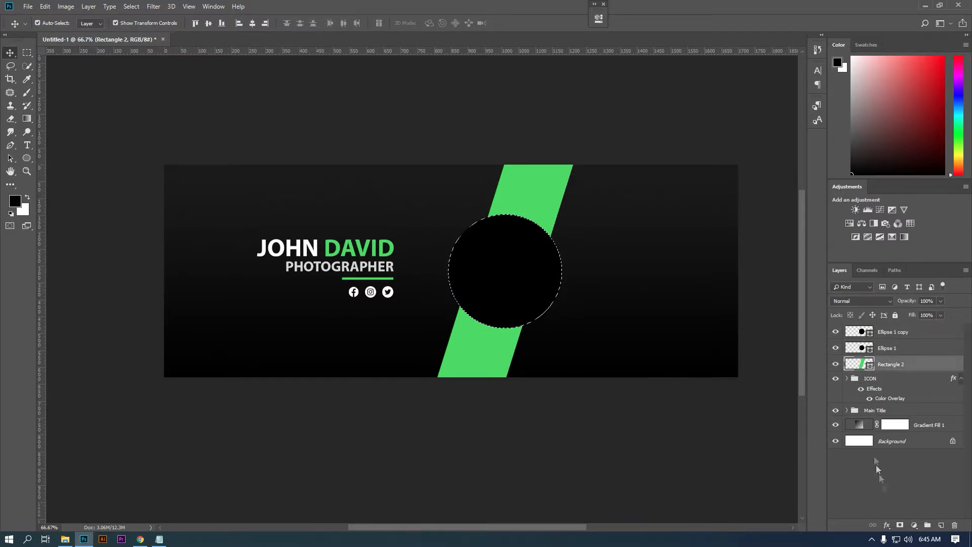
left_click(900, 525)
right_click(894, 363)
key("Escape")
key("ctrl+i")
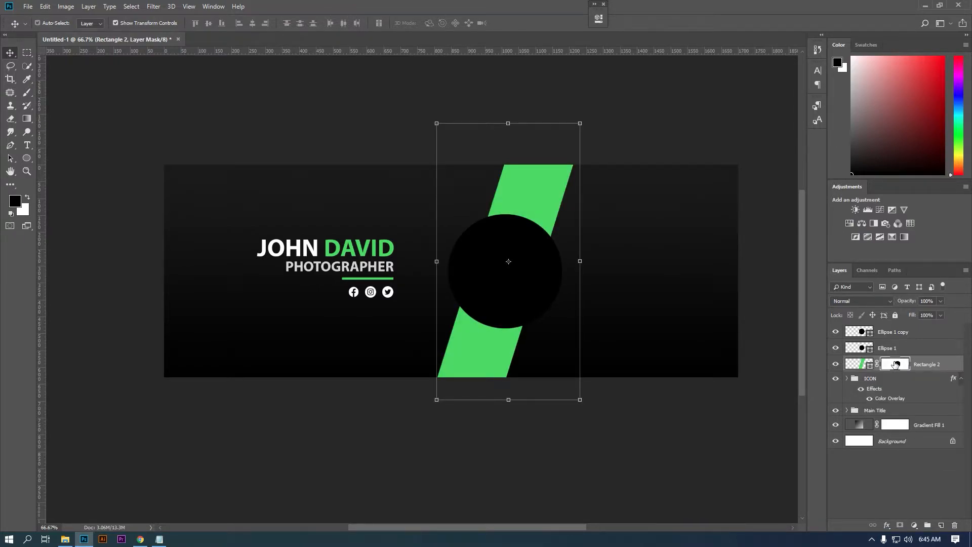
left_click(836, 332)
left_click(927, 333)
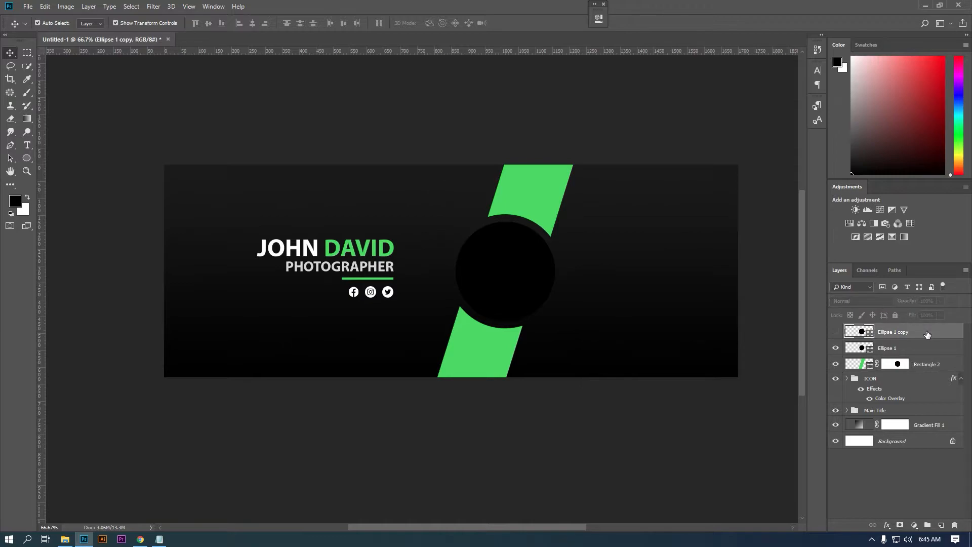
key("Delete")
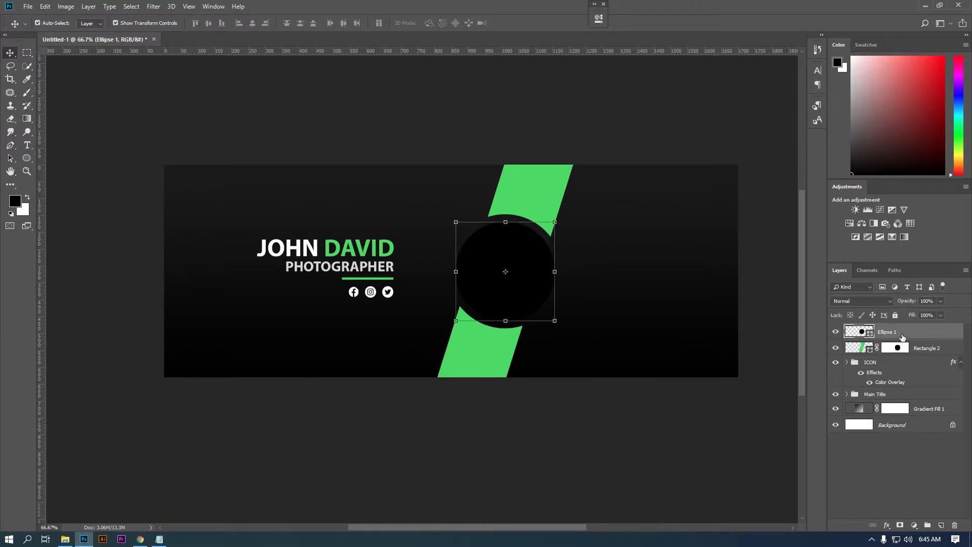
- Give Ellipse 1 a green stroke, settling on an 11 px width
left_click(27, 159)
left_click(62, 23)
left_click(62, 29)
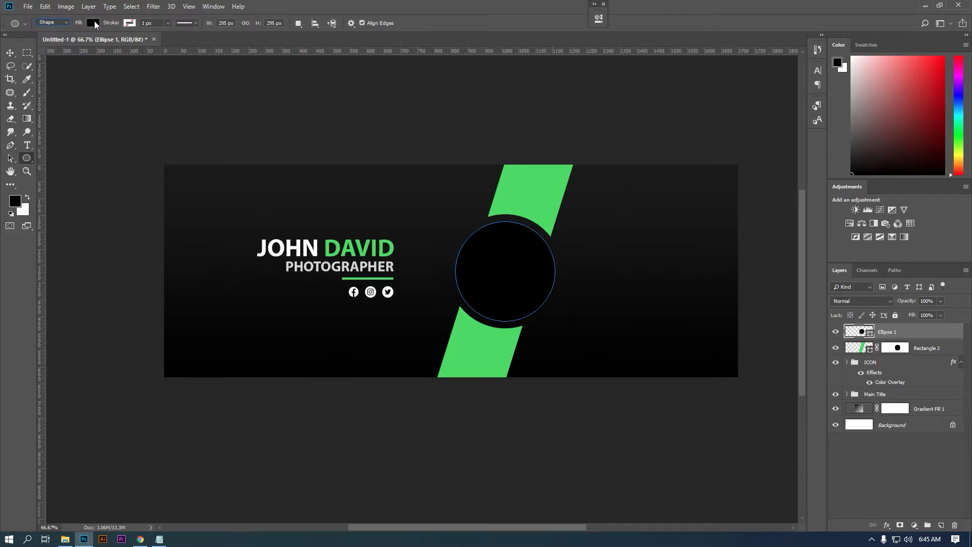
left_click(127, 24)
left_click(87, 76)
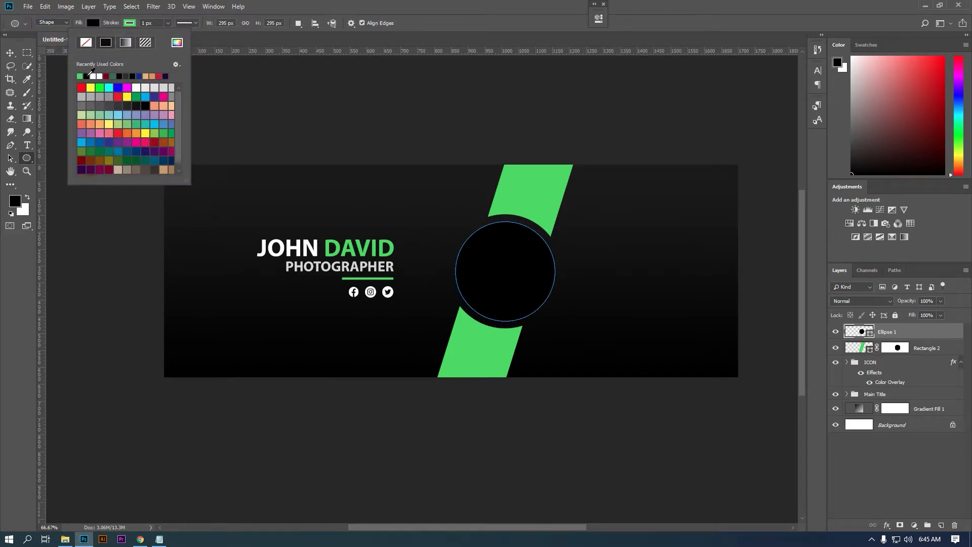
left_click(158, 23)
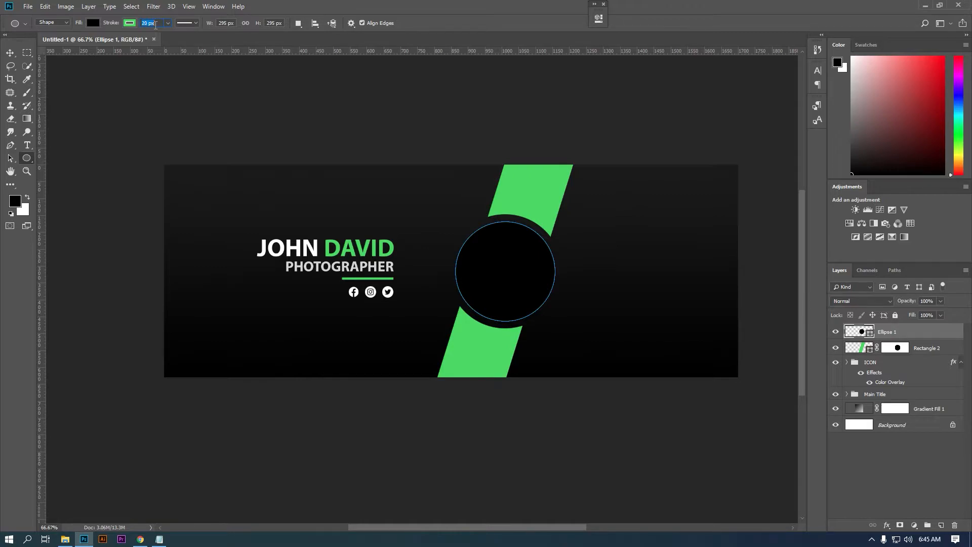
type("\\")
type("5")
key("Return")
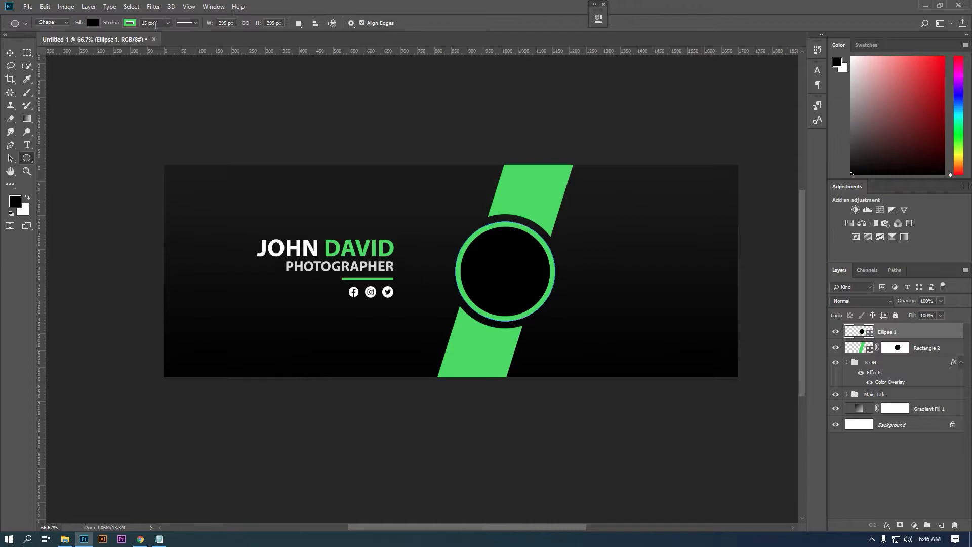
key("Return")
left_click(27, 53)
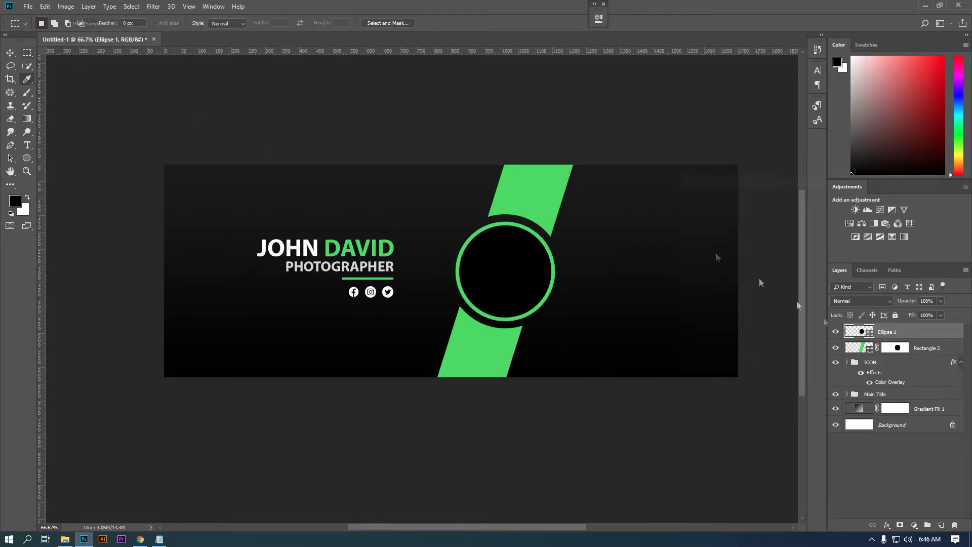
- Fill the circle with the dark banner colour sampled from the canvas
double_click(857, 331)
left_click(640, 255)
left_click(913, 198)
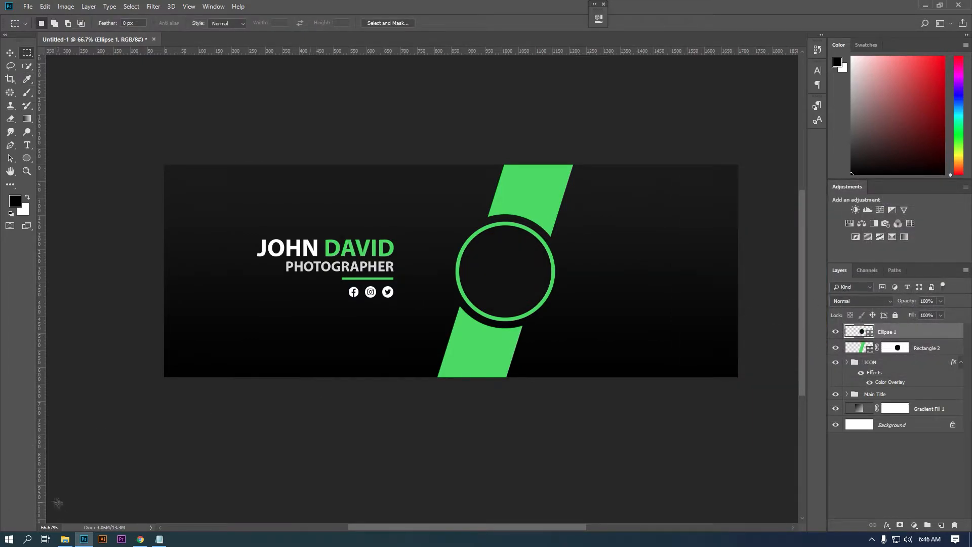
- Place the portrait photo, clip it to Ellipse 1, and centre and enlarge the face
left_click(65, 539)
left_click_drag(114, 124, 500, 293)
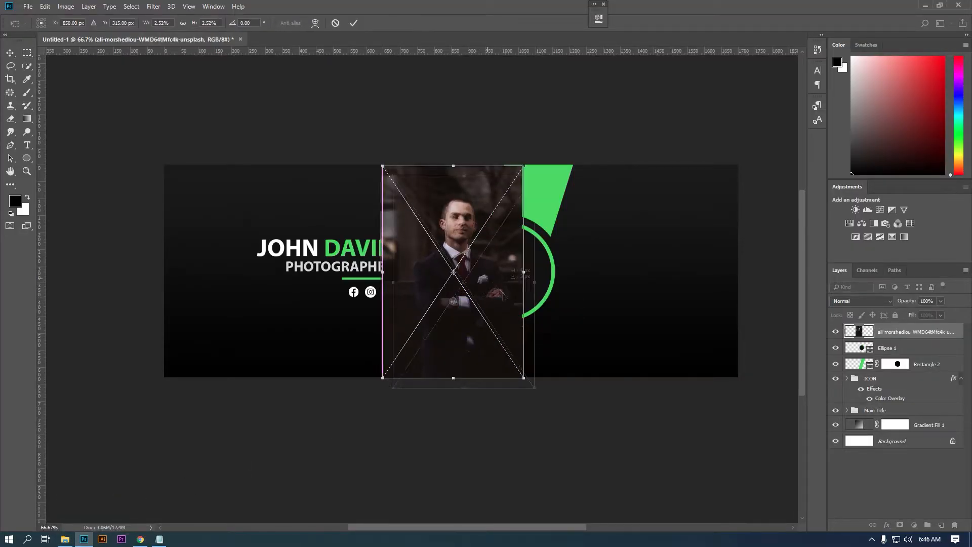
key("Return")
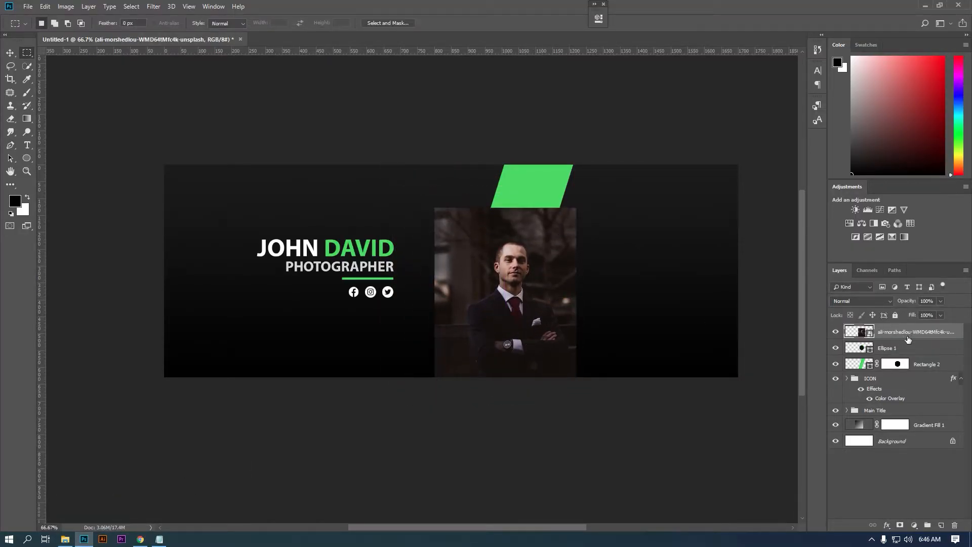
left_click(916, 340, "alt")
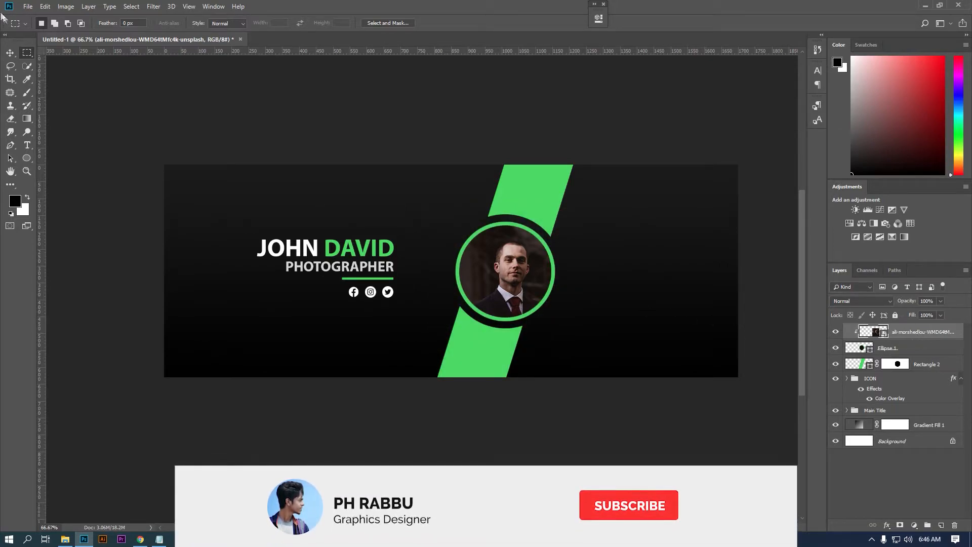
key("v")
left_click_drag(515, 256, 508, 253)
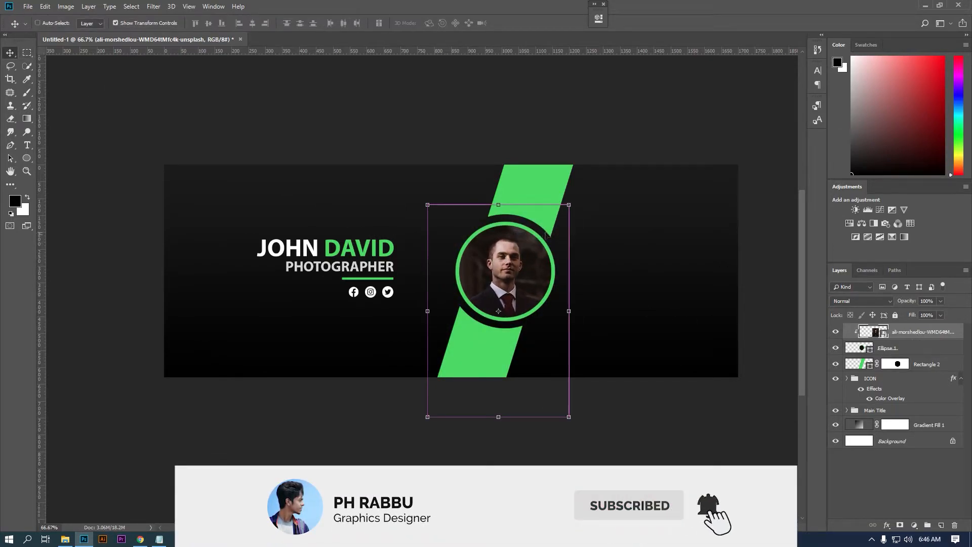
left_click_drag(572, 209, 579, 199)
- Finish sizing the photo, then scale the green stripe down slightly and tilt it
left_click_drag(510, 273, 510, 274)
key("Return")
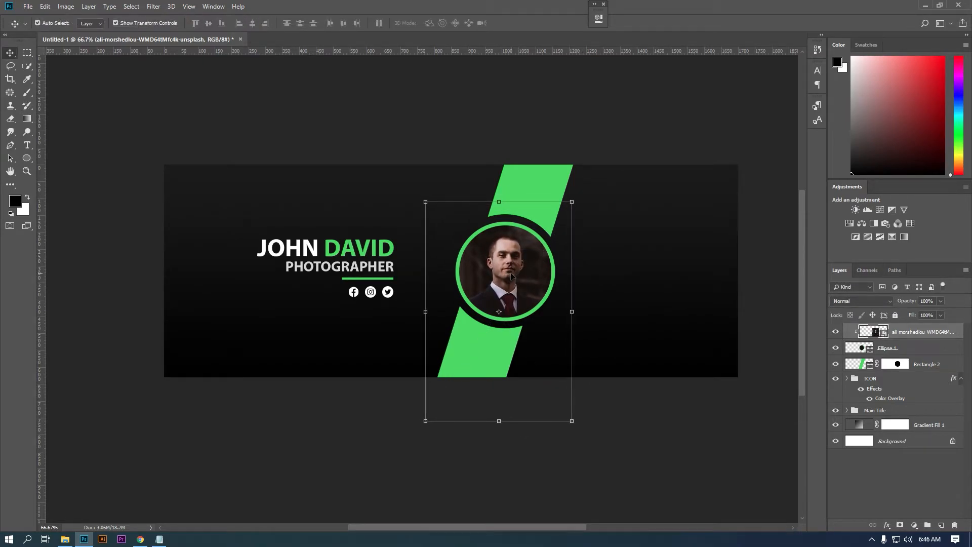
left_click(934, 367)
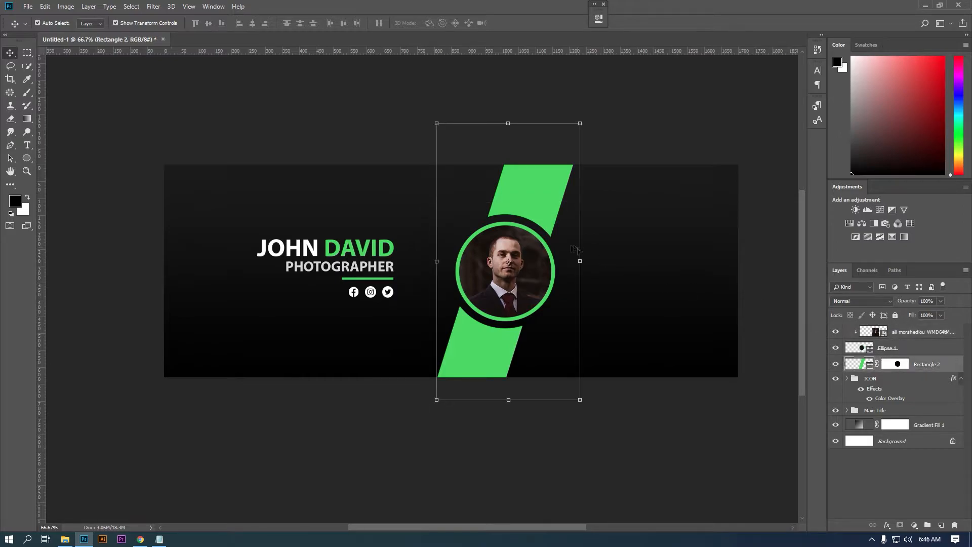
key("ctrl+t")
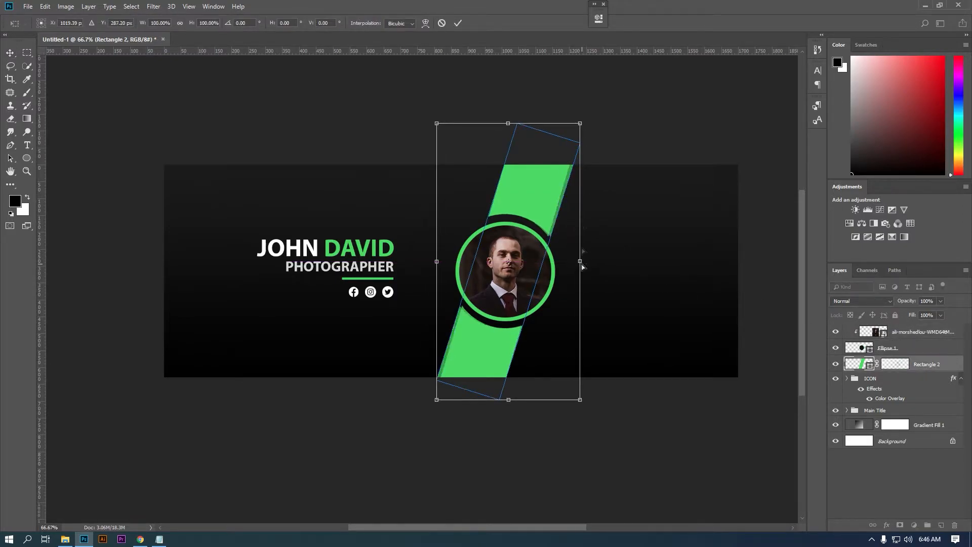
mouse_move(580, 123)
left_mouse_down()
mouse_move(563, 132)
mouse_move(575, 125)
left_mouse_up()
key("Return")
left_click_drag(596, 263, 594, 254)
key("Return")
- Group the stripe, ring and portrait layers and name the group Profile
key("m")
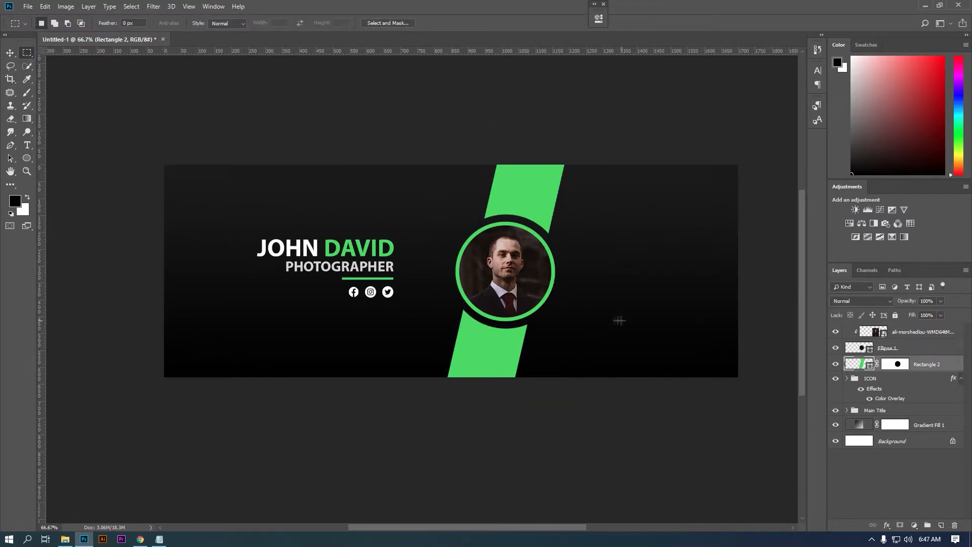
left_click(902, 334, "shift")
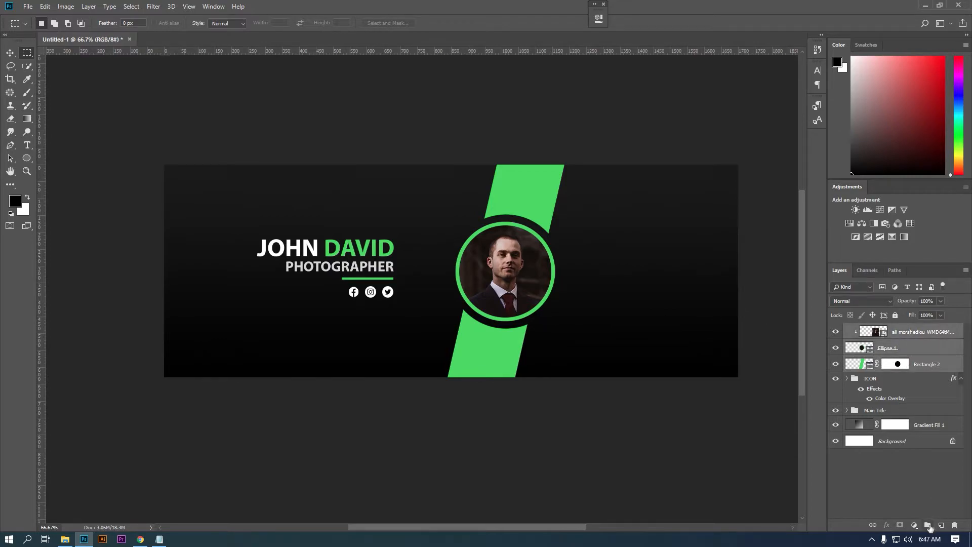
key("ctrl+g")
double_click(874, 330)
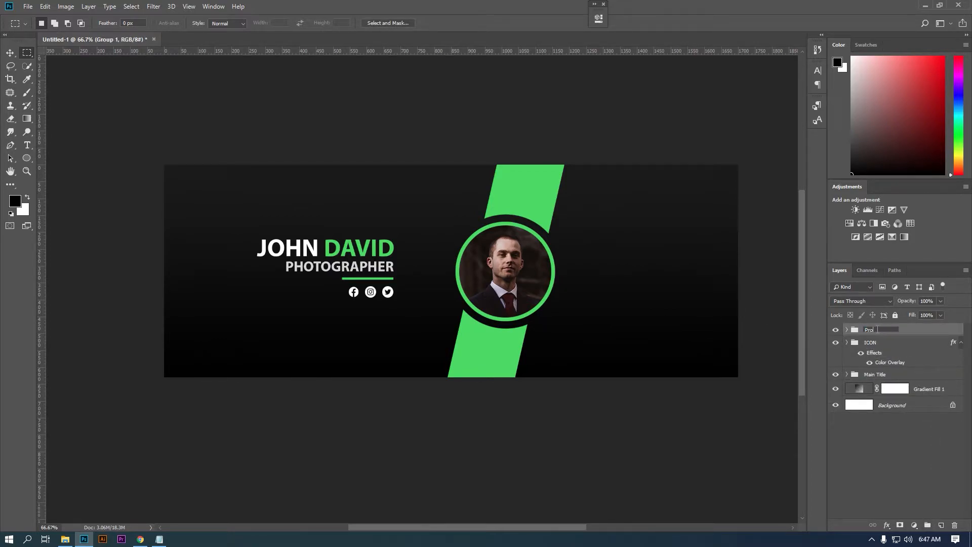
type("Profile")
key("Return")
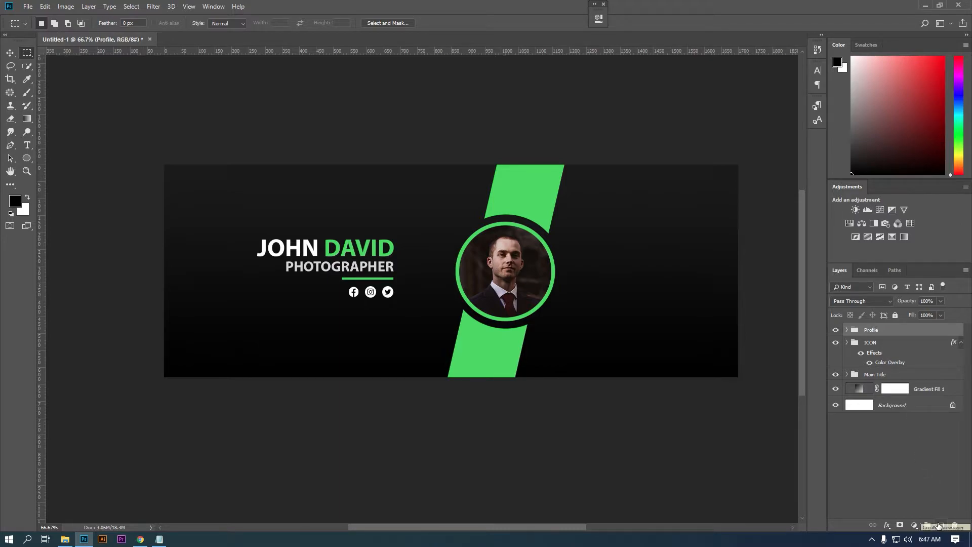
- Add a new empty layer above Gradient Fill 1
left_click(899, 375)
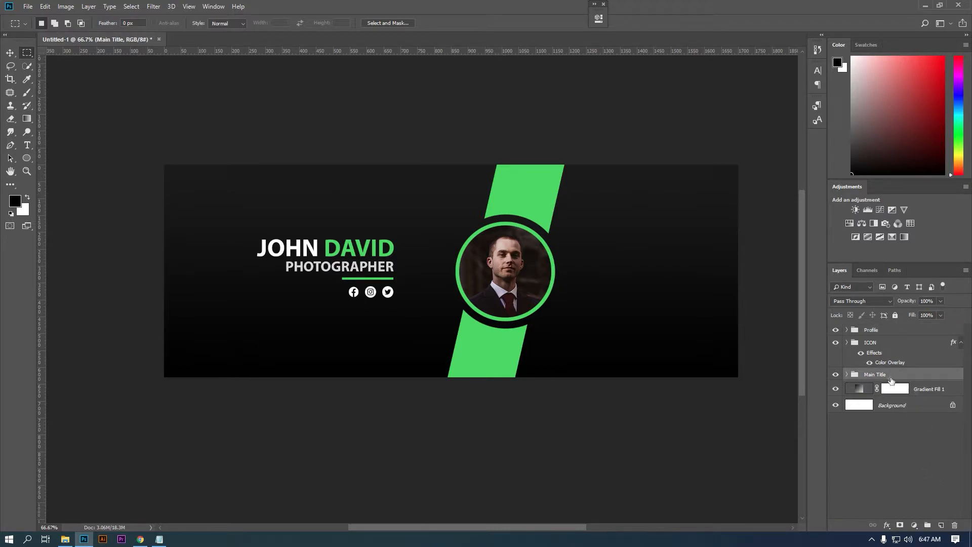
left_click(926, 395)
left_click(940, 525)
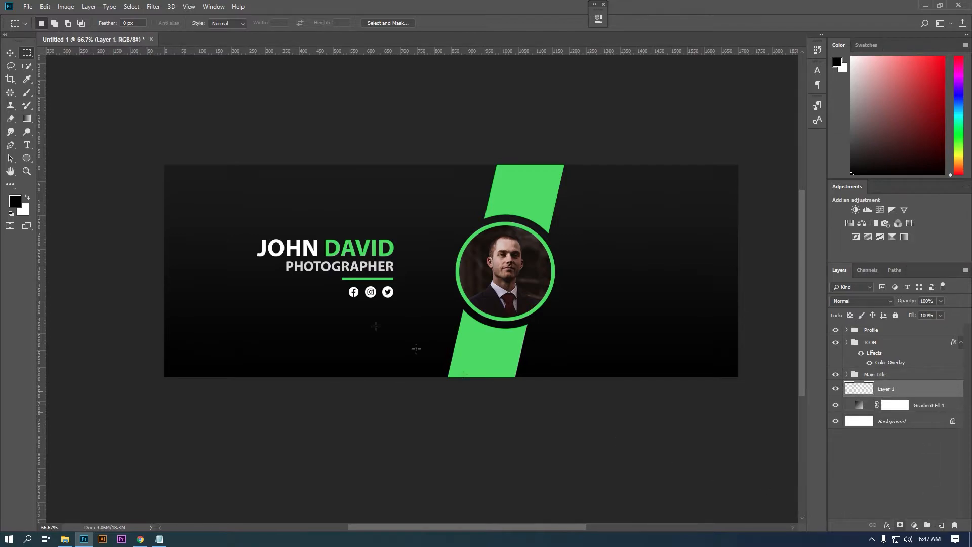
- Trace the wave's curved upper edge from left of the banner to beyond its right edge
left_click(10, 145)
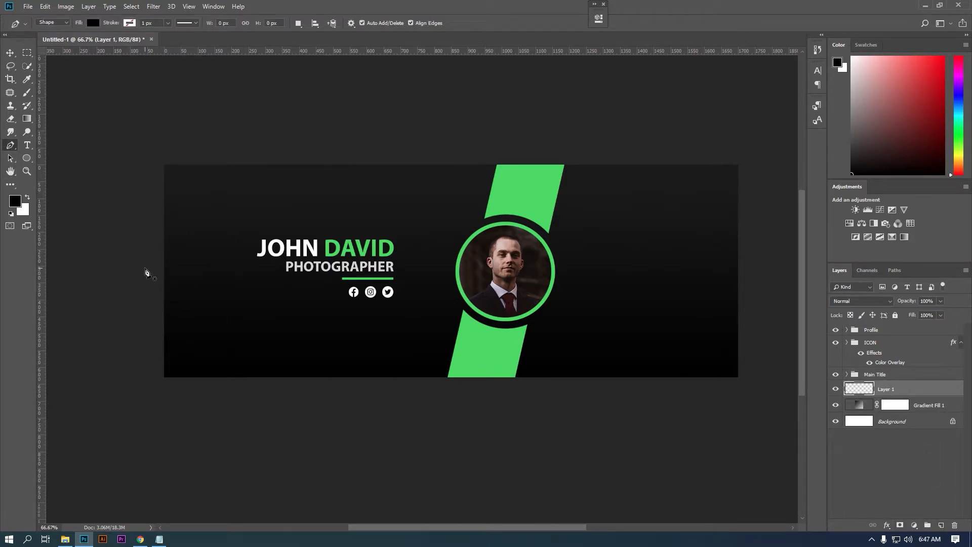
left_click(143, 269)
left_click_drag(491, 265, 730, 308)
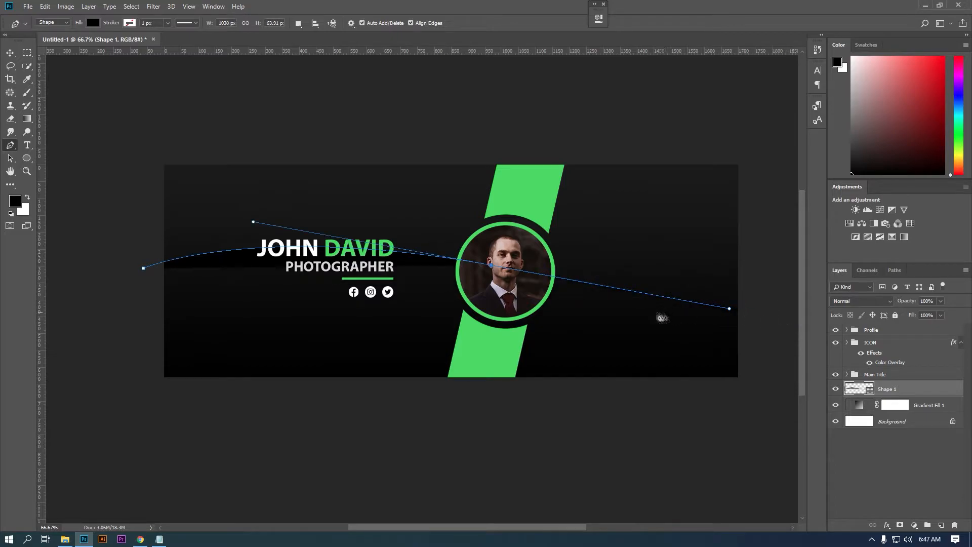
left_click_drag(728, 317, 663, 311)
scroll(663, 311, "down", 1)
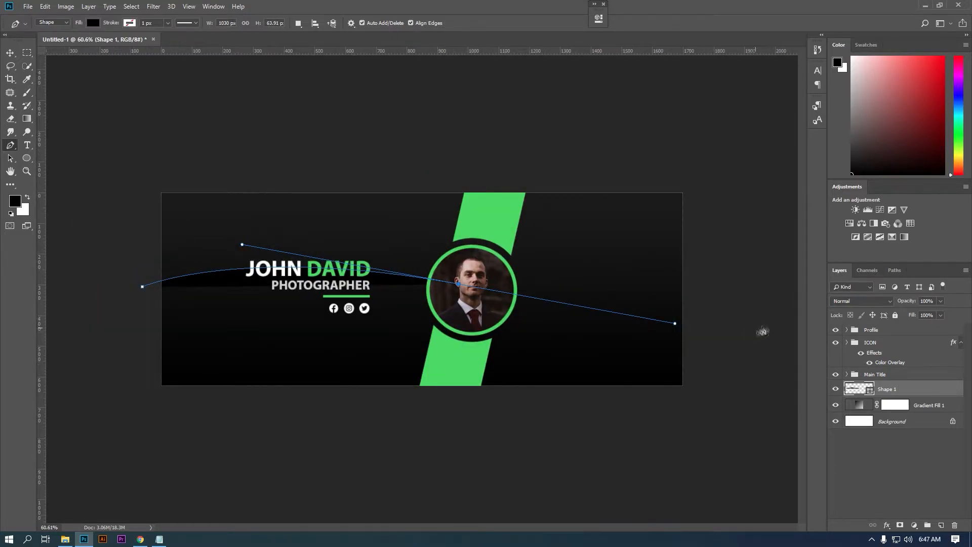
left_click_drag(768, 327, 850, 328)
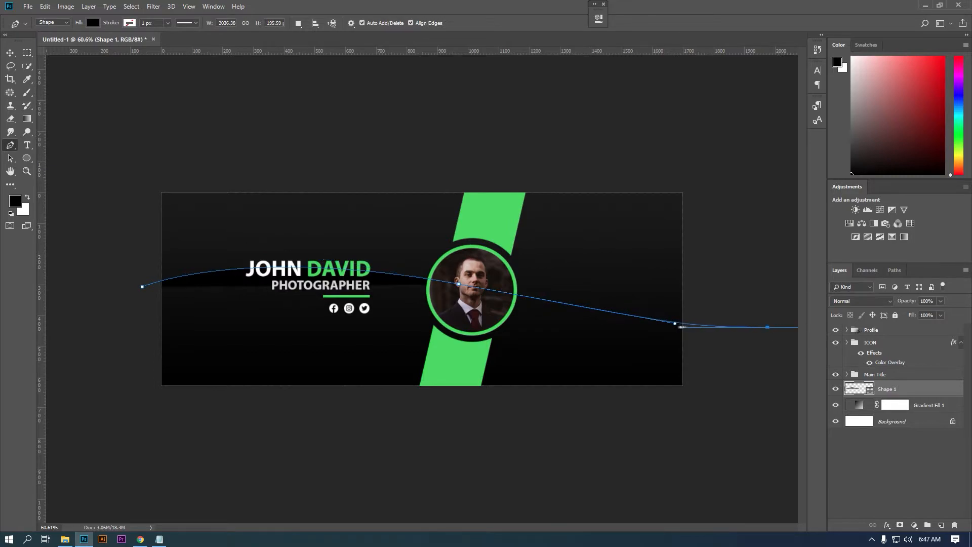
key("ctrl+z")
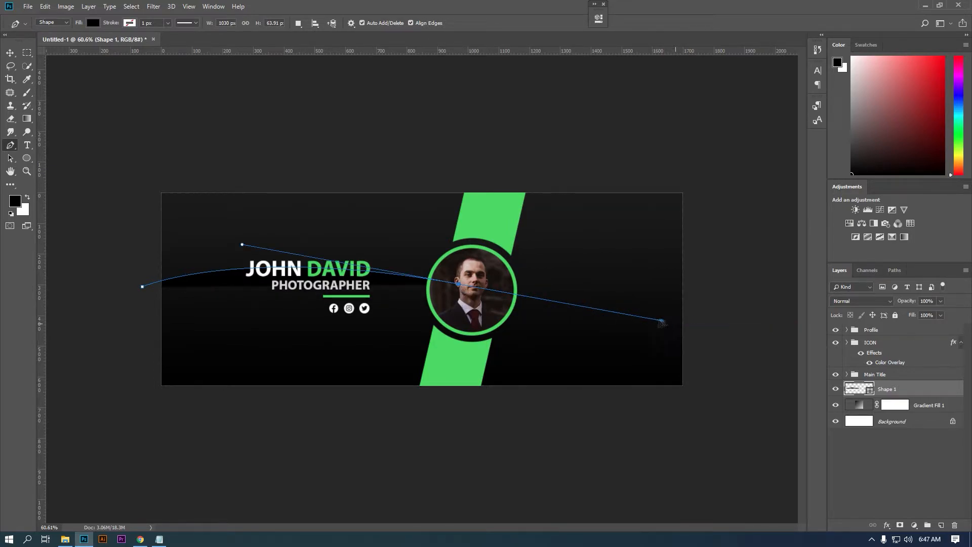
left_click_drag(770, 336, 935, 312)
left_click_drag(460, 288, 438, 287)
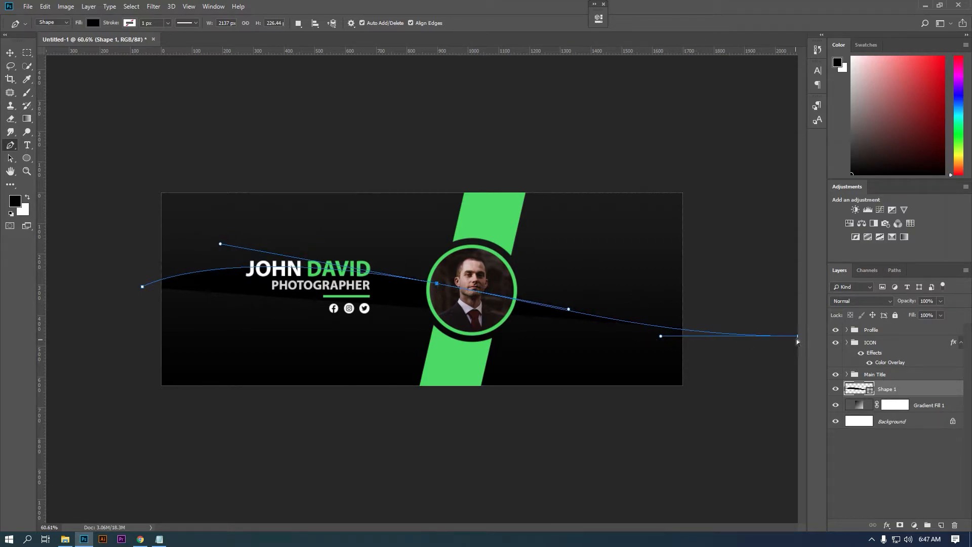
scroll(772, 350, "down", 1)
left_click_drag(766, 333, 768, 312)
left_click_drag(640, 314, 649, 320)
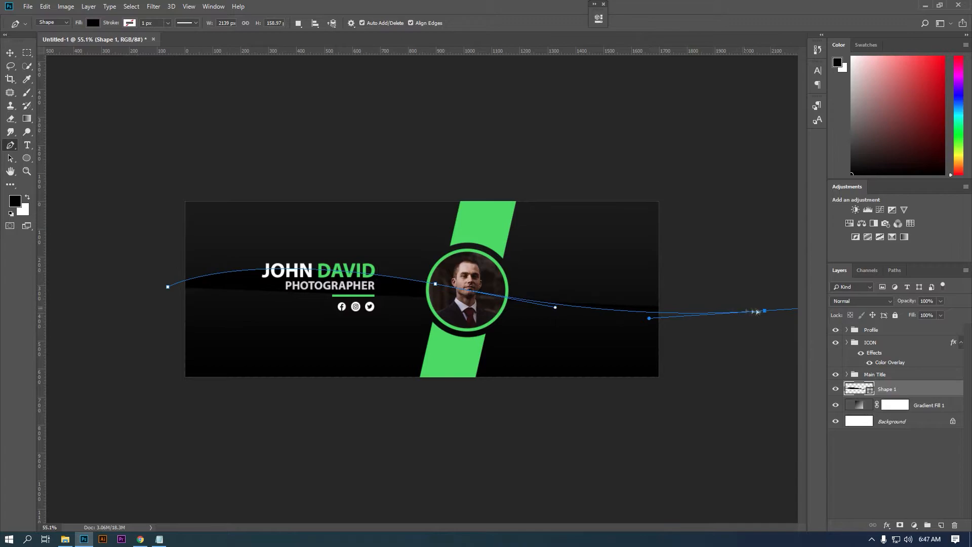
left_click_drag(764, 310, 764, 304)
- Drop the right edge straight down, curve the lower edge back left and close the shape
left_click(10, 144)
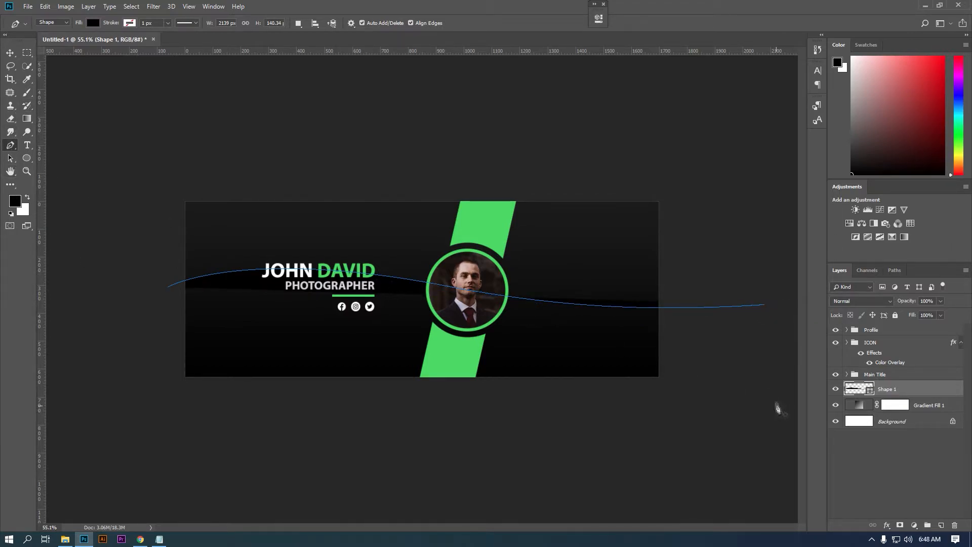
left_click(765, 305)
left_click(766, 366)
key("ctrl+z")
left_click(765, 305, "alt")
left_click(764, 350)
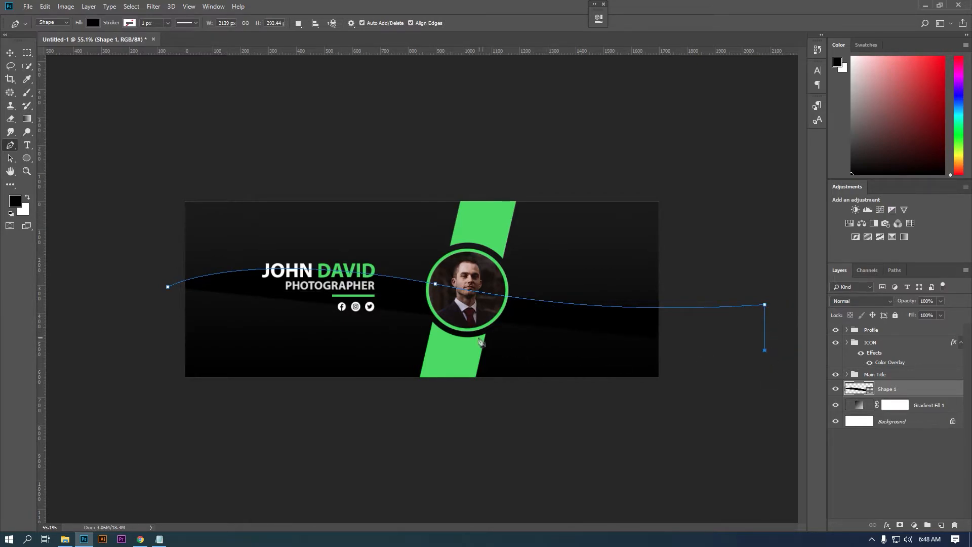
left_click_drag(423, 335, 307, 289)
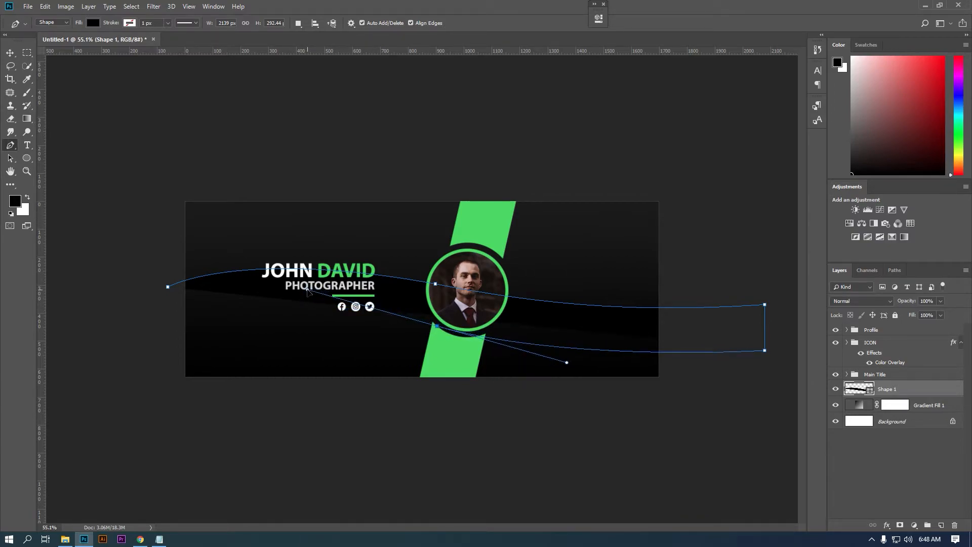
left_click(163, 335)
mouse_move(165, 339)
left_mouse_down()
mouse_move(172, 332)
mouse_move(162, 341)
left_mouse_up()
left_click(168, 287)
left_click(12, 53)
left_click(596, 185)
left_click(599, 335)
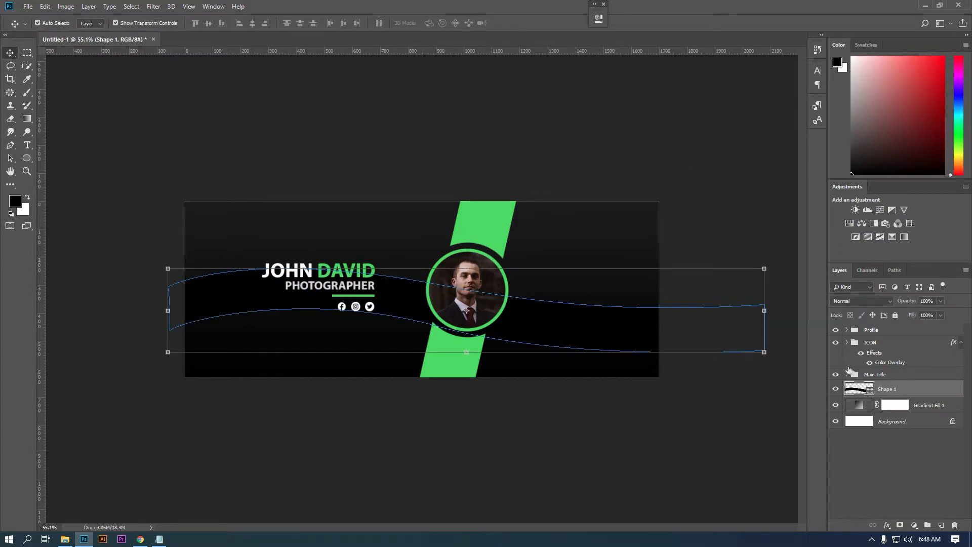
- Narrow Shape 1 from the right, then duplicate it and rotate the copy
left_click_drag(766, 308, 674, 311)
key("Return")
key("ctrl+j")
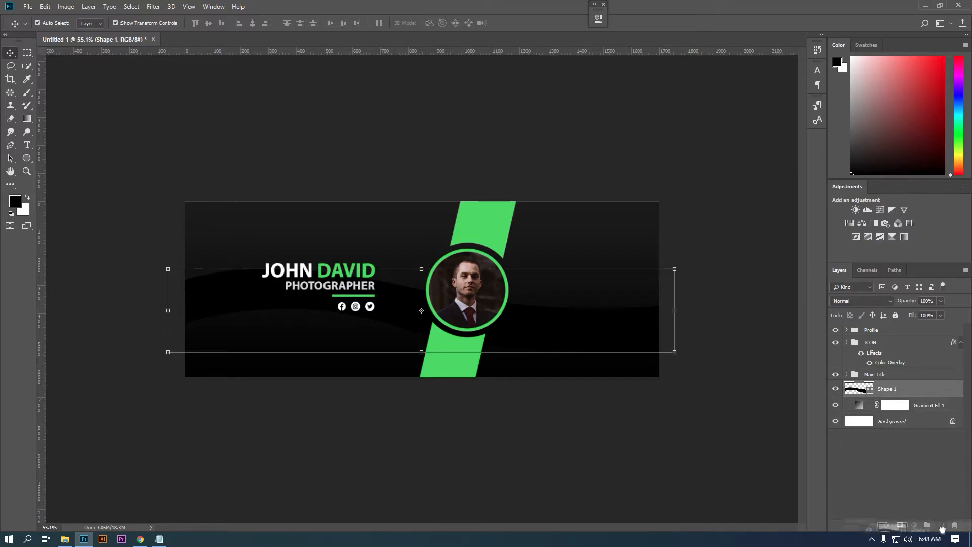
left_click_drag(683, 315, 805, 251)
key("Return")
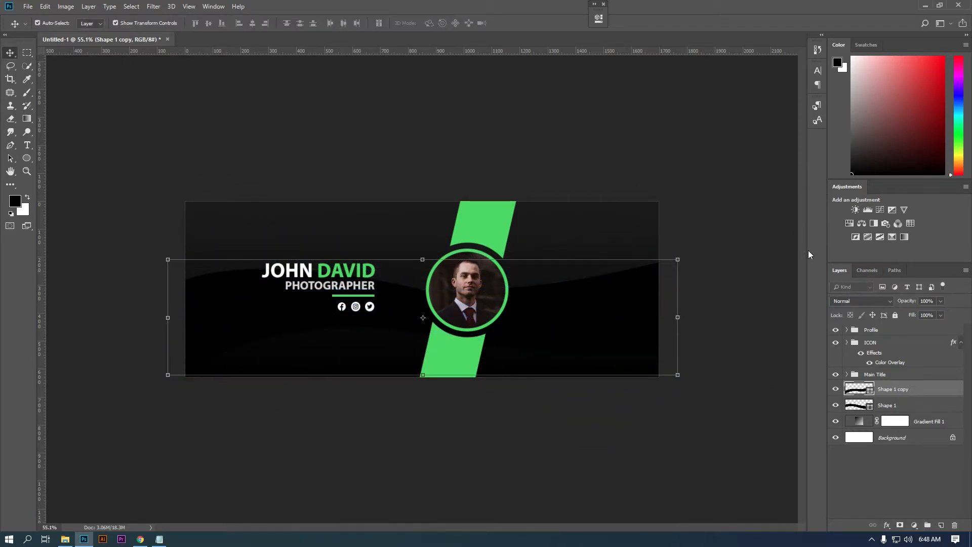
- Group both wave layers into a group named Shape
left_click(897, 406, "shift")
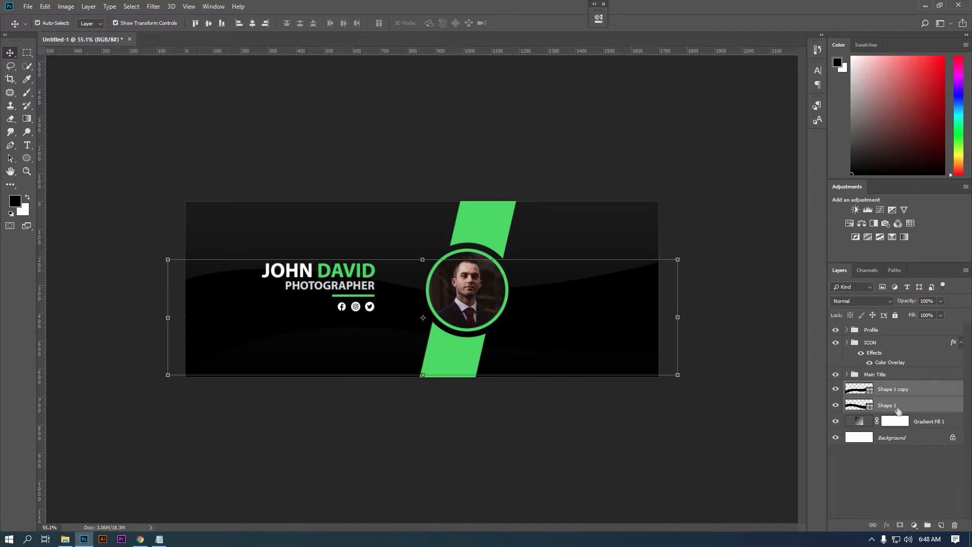
left_click(927, 525)
key("ctrl+z")
left_click(928, 525)
double_click(875, 387)
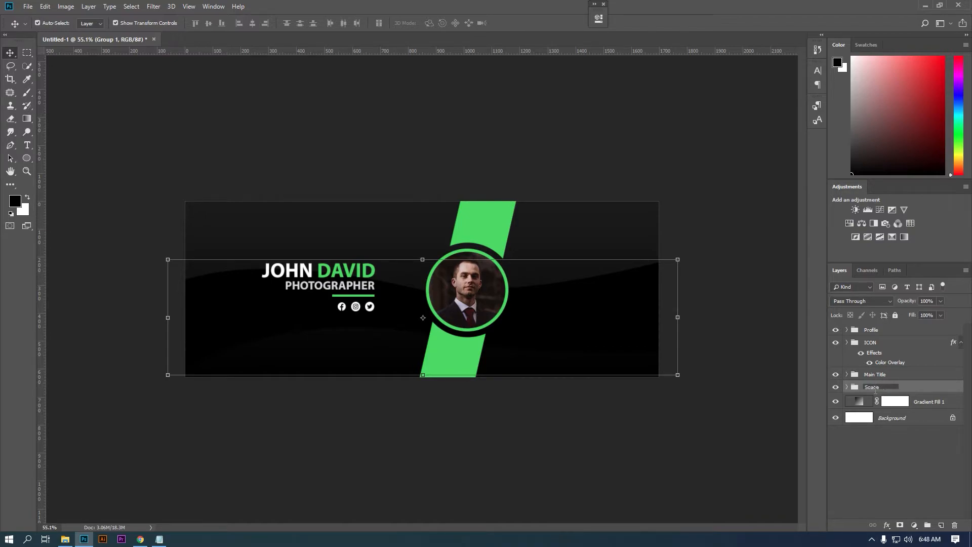
key("Return")
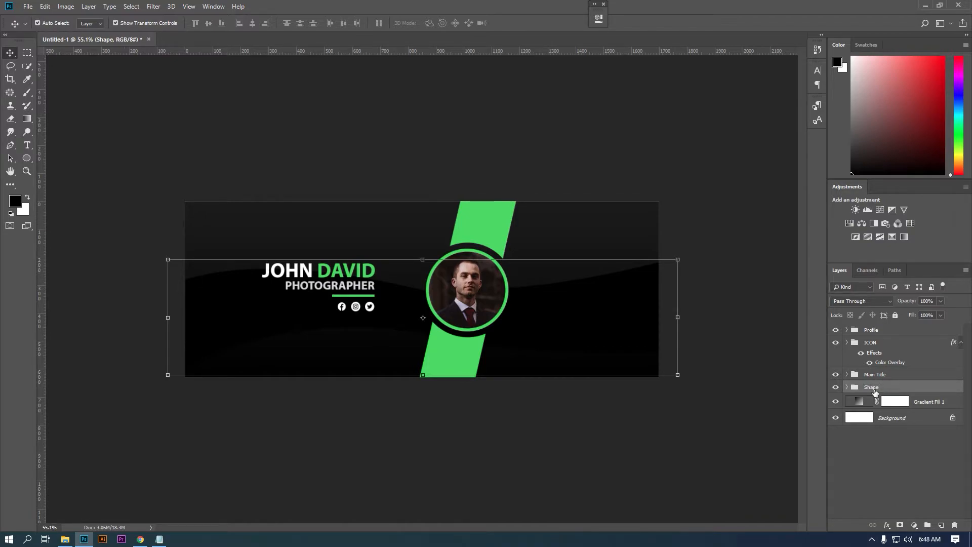
- Lower the Shape group's opacity and set its blend mode to Soft Light
left_click_drag(901, 312, 905, 314)
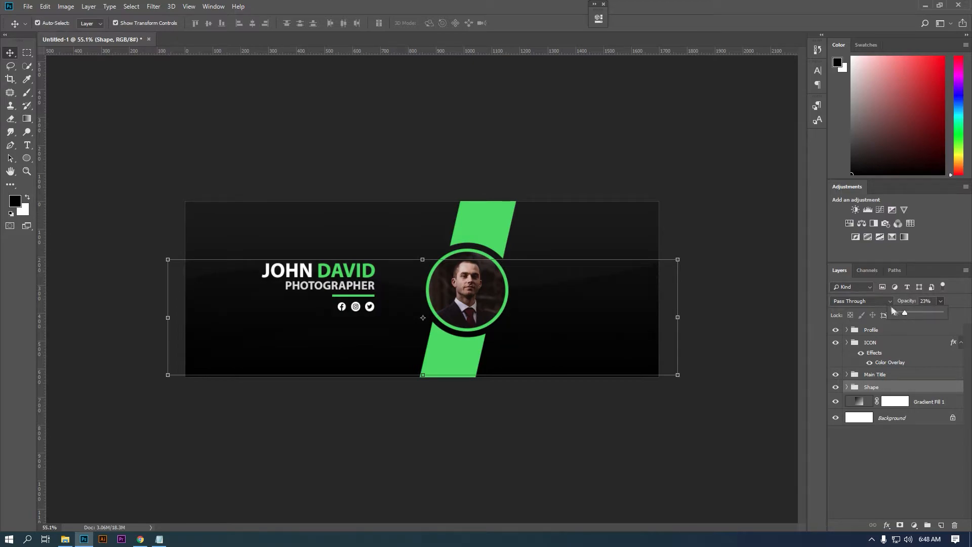
left_click(861, 300)
left_click(855, 177)
- Rotate the Shape 1 wave slightly, leaving Shape 1 copy as it was
left_click(848, 388)
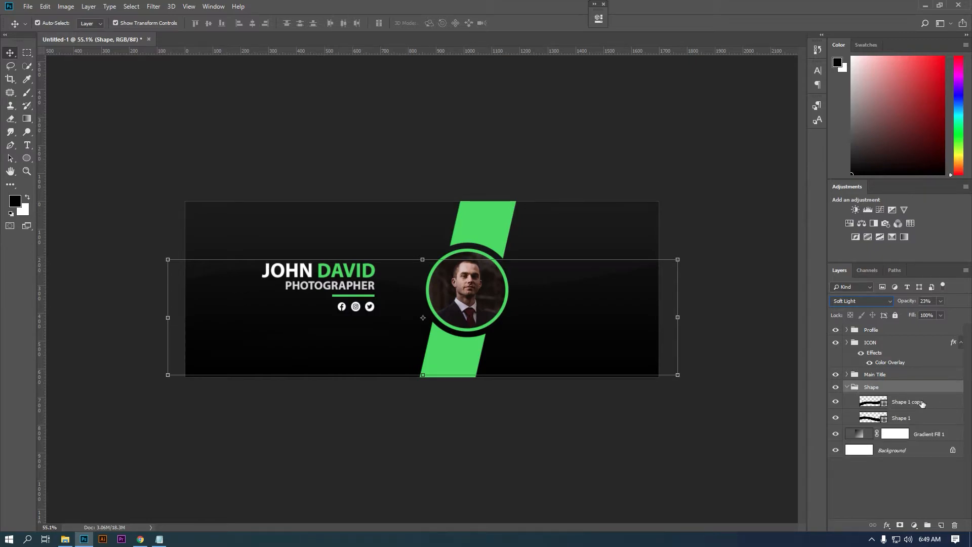
left_click(477, 353)
left_click(409, 379, "ctrl")
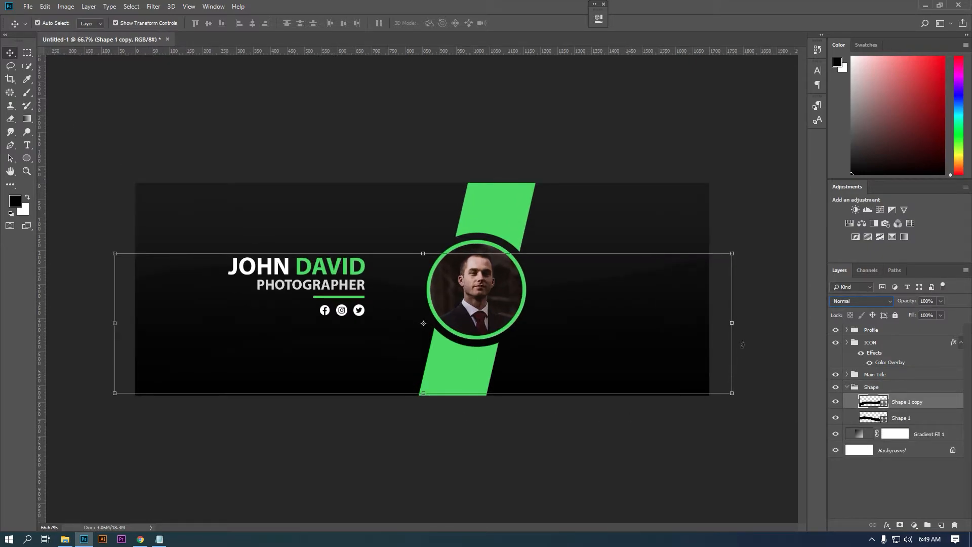
key("ctrl+t")
mouse_move(743, 324)
left_mouse_down()
mouse_move(755, 365)
mouse_move(756, 482)
mouse_move(775, 374)
mouse_move(760, 329)
left_mouse_up()
key("Escape")
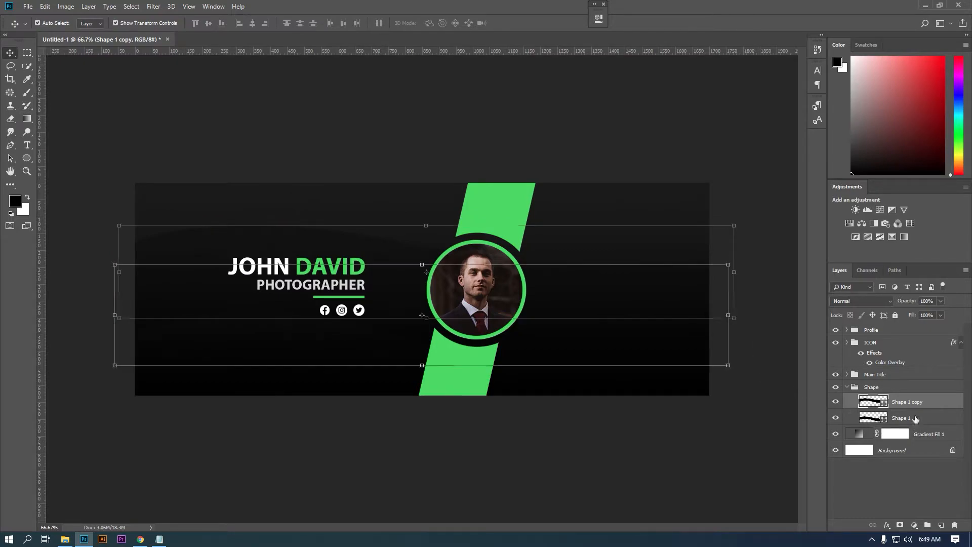
left_click(914, 420)
left_click_drag(733, 321, 755, 303)
key("Return")
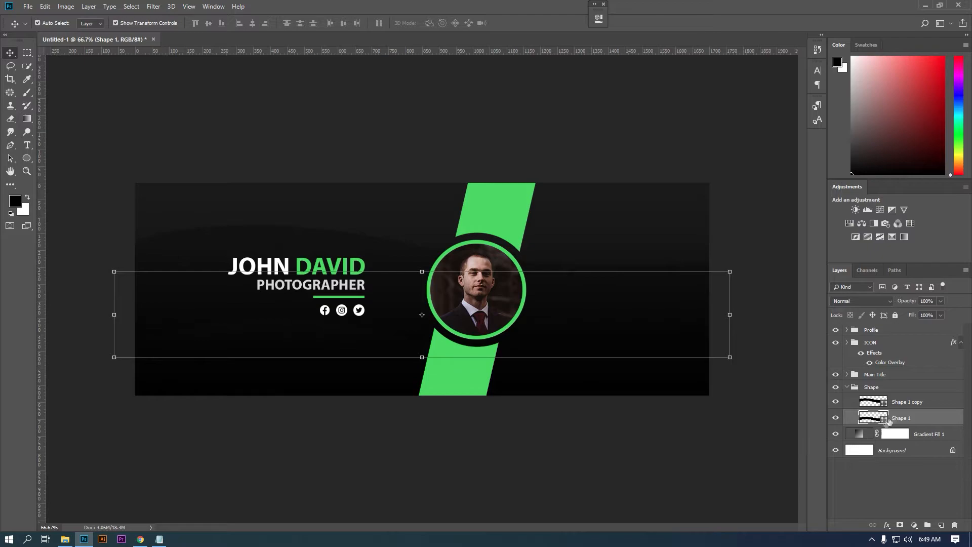
- Try Multiply on the Shape group, then return it to Soft Light
left_click(910, 404)
left_click(881, 387)
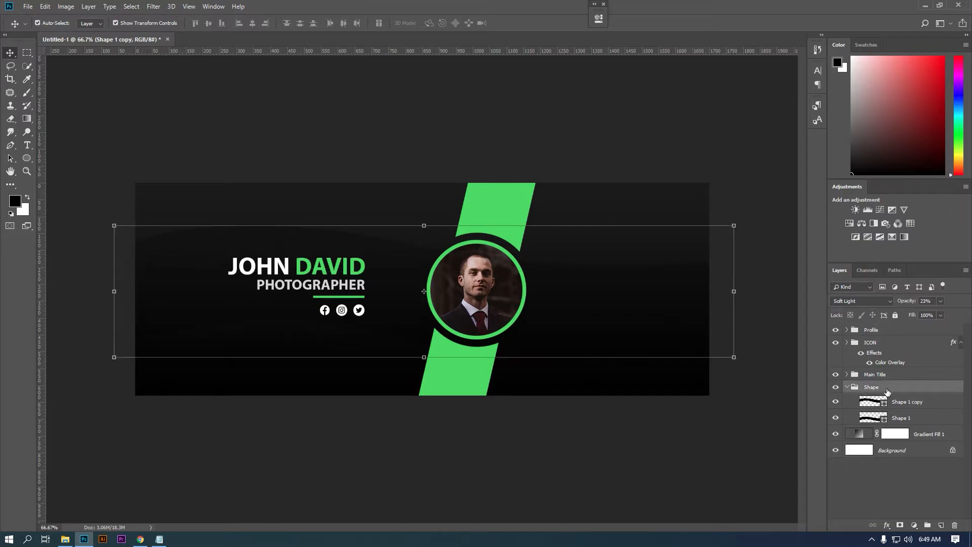
left_click(874, 299)
left_click(837, 84)
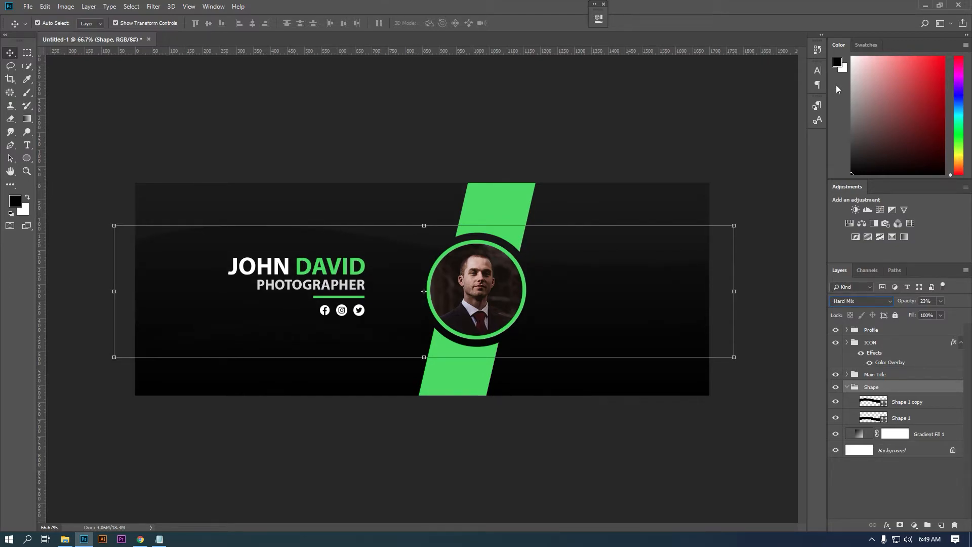
left_click(865, 301)
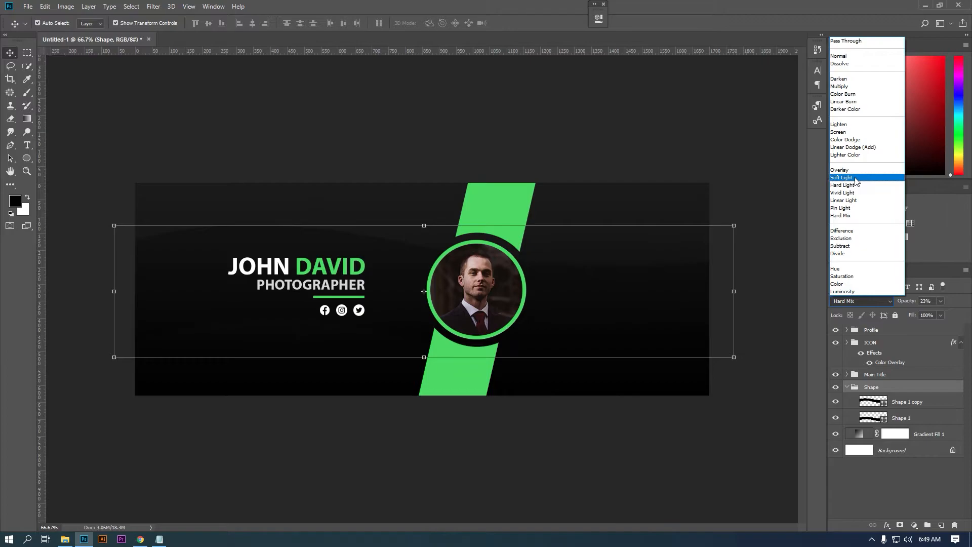
left_click(855, 178)
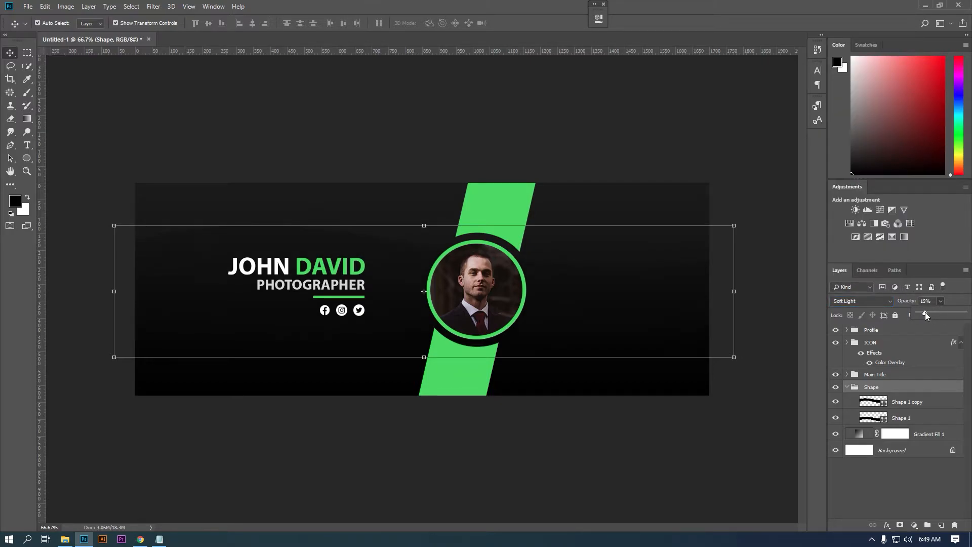
- Group the Shape group with Gradient Fill 1 under the name BG
left_click(846, 387)
left_click(925, 403, "shift")
left_click(928, 525)
double_click(877, 387)
type("G")
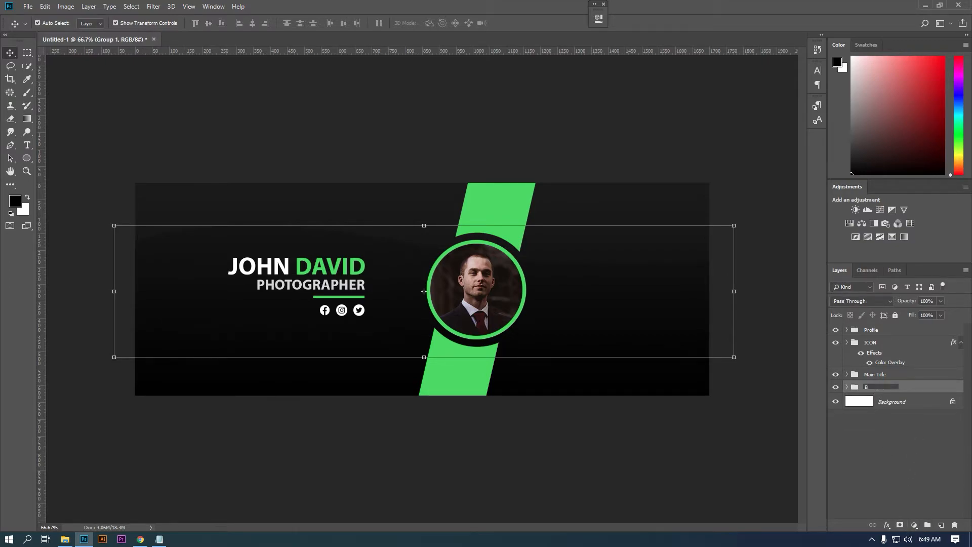
key("Return")
left_click(847, 387)
left_click(847, 387)
left_click(869, 332)
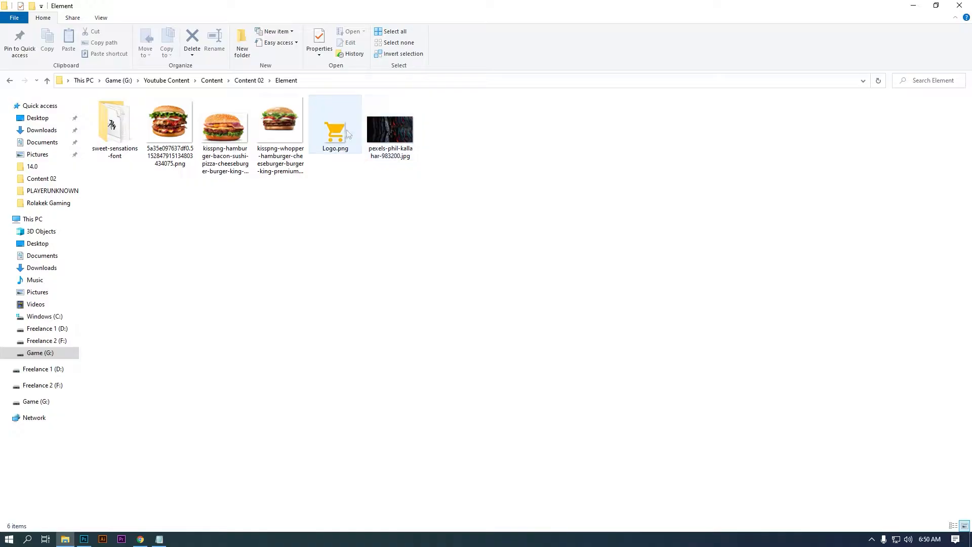
- Place Logo.png into the banner at the top-left
left_click(353, 141)
left_click_drag(351, 139, 324, 211)
left_click_drag(421, 289, 192, 218)
key("Return")
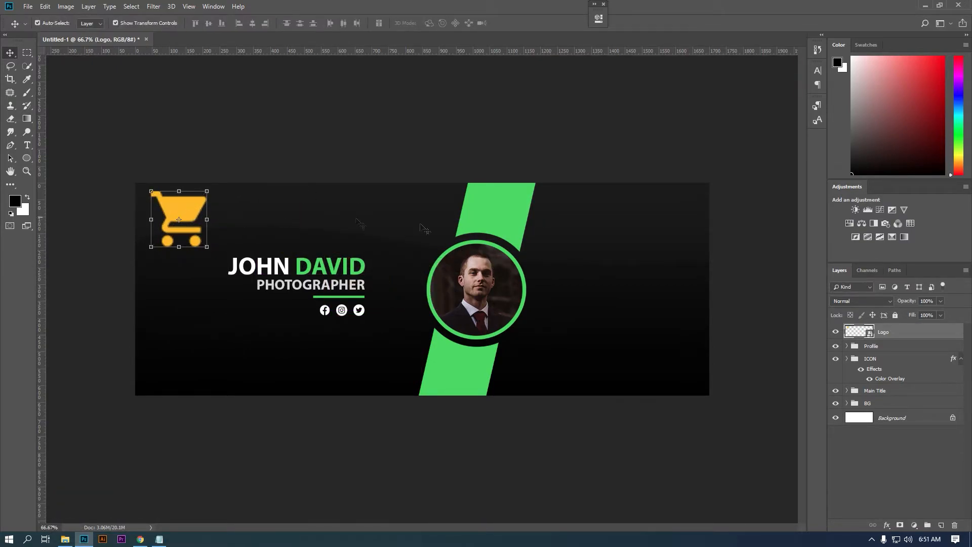
- Type 'LOGO' and 'HERE' on two lines beside the cart logo
left_click(26, 145)
left_click(221, 211)
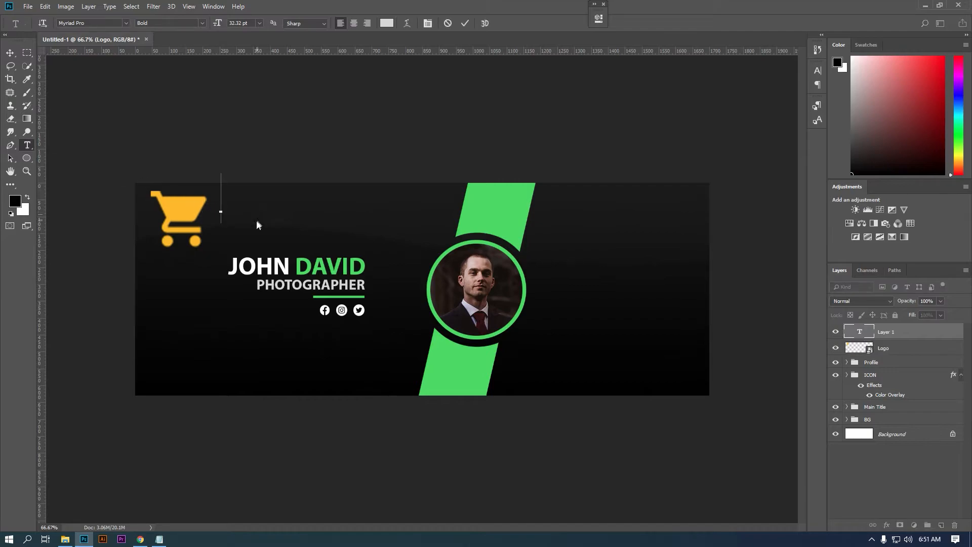
type("LOGO")
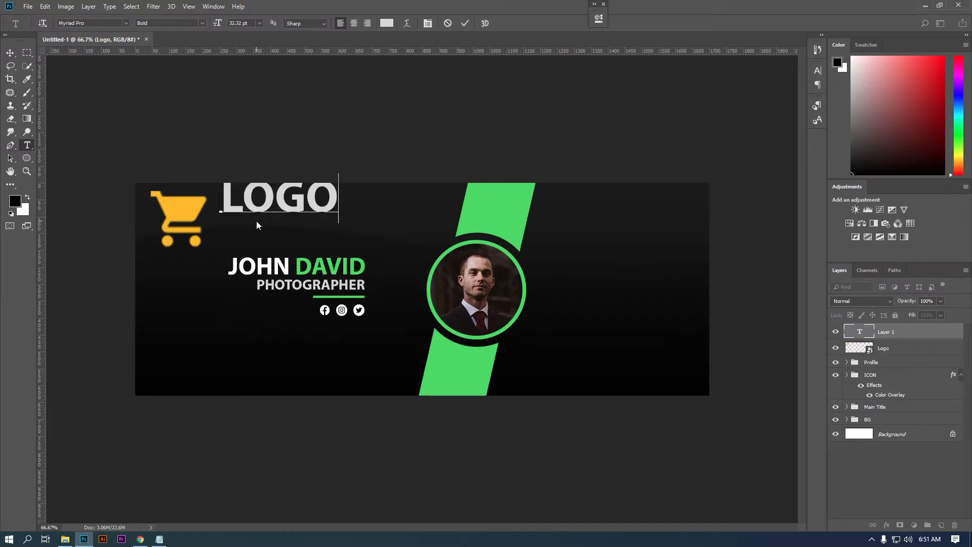
key("Return")
type("HEre")
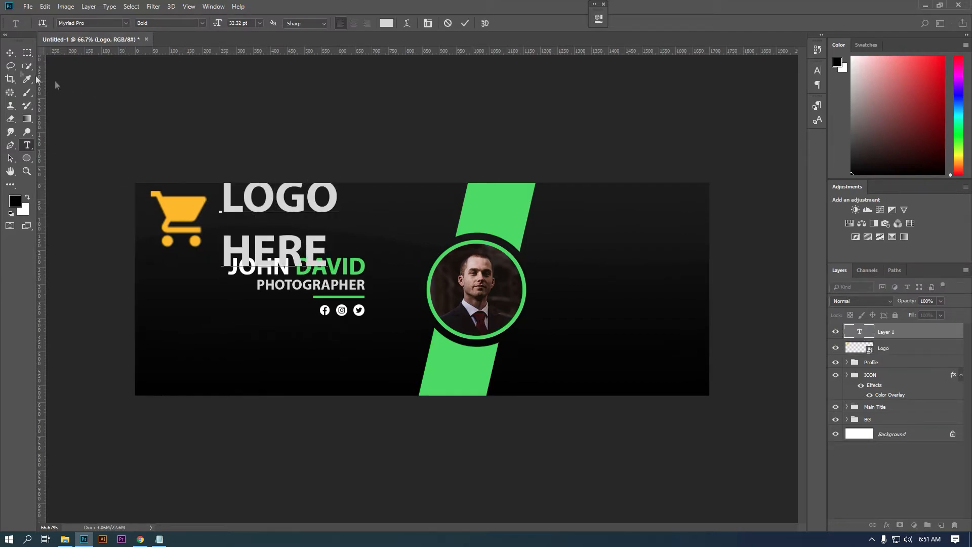
left_click(10, 52)
- Set the LOGO HERE text to Montserrat with 14 pt line spacing
left_click(817, 70)
left_click(798, 97)
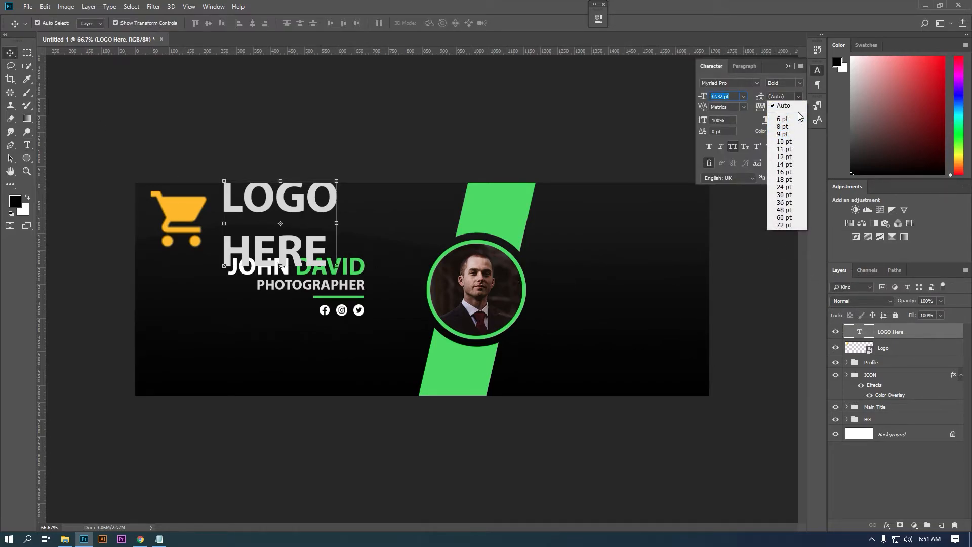
left_click(750, 90)
left_click(747, 82)
type("mon")
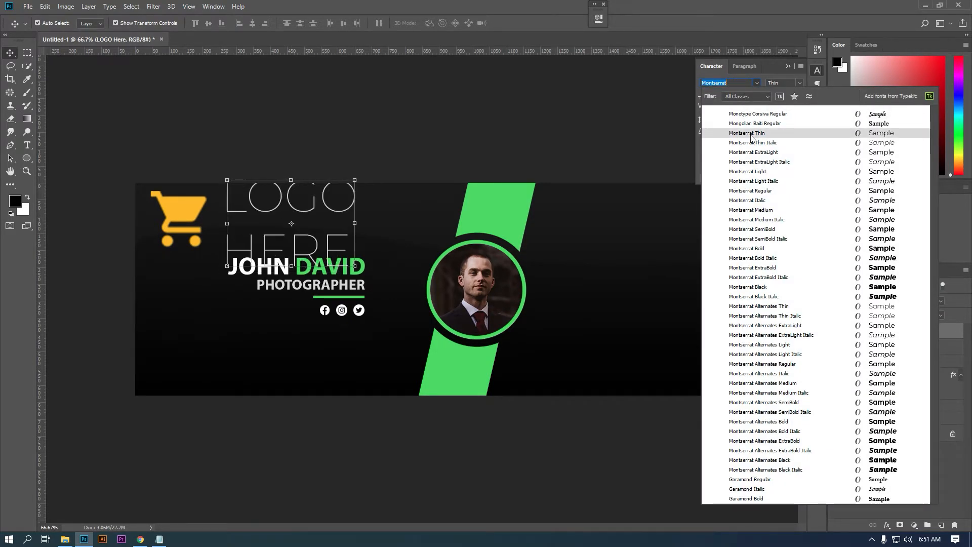
left_click(751, 133)
left_click(799, 96)
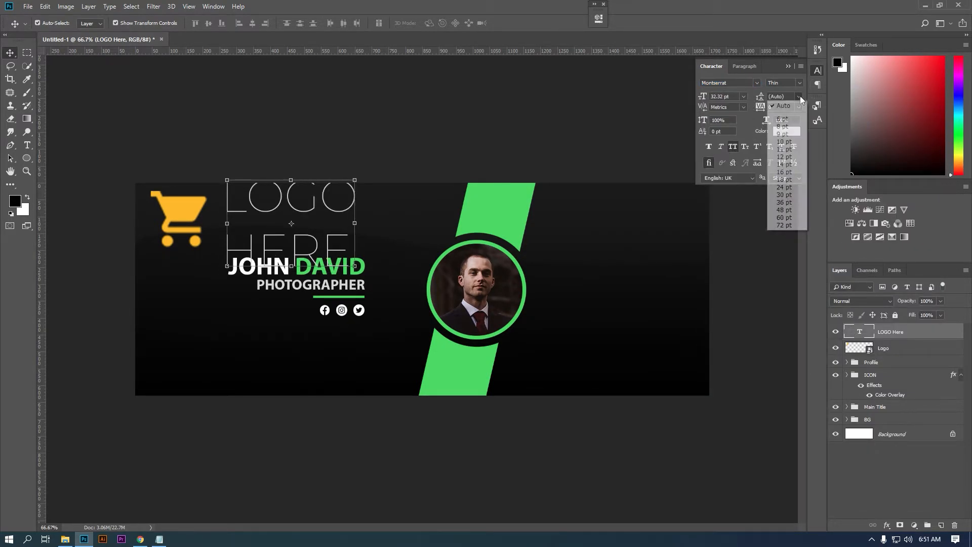
left_click(794, 166)
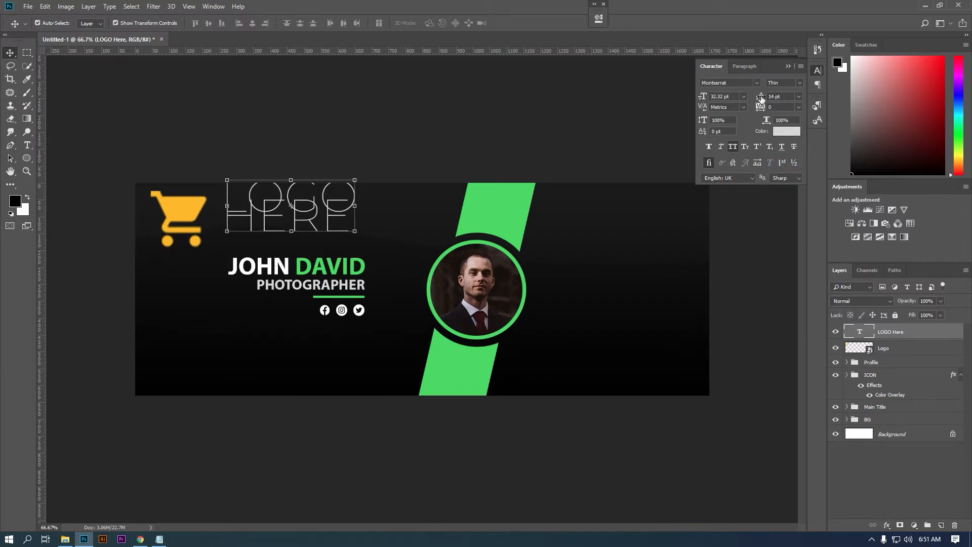
left_click_drag(767, 100, 764, 101)
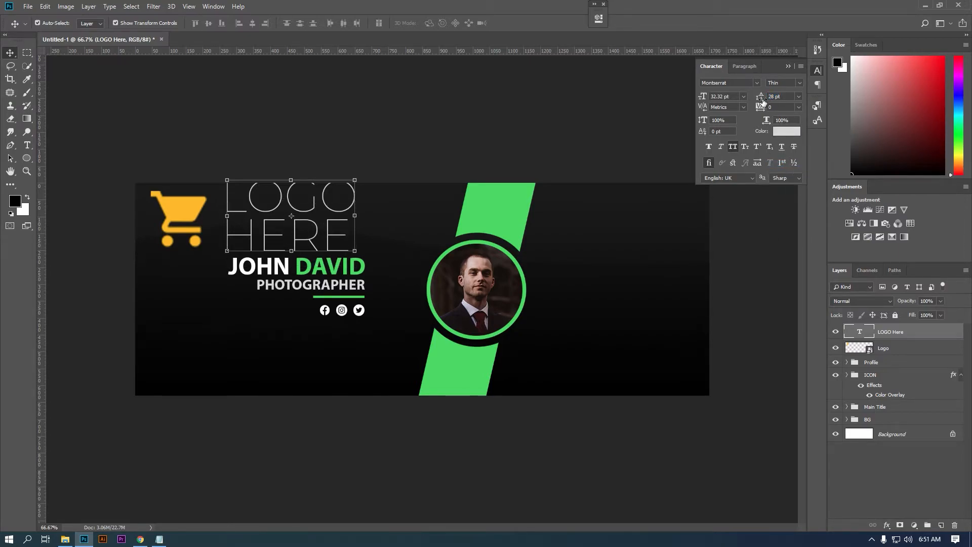
- Make LOGO ExtraBold and HERE Medium weight
double_click(856, 332)
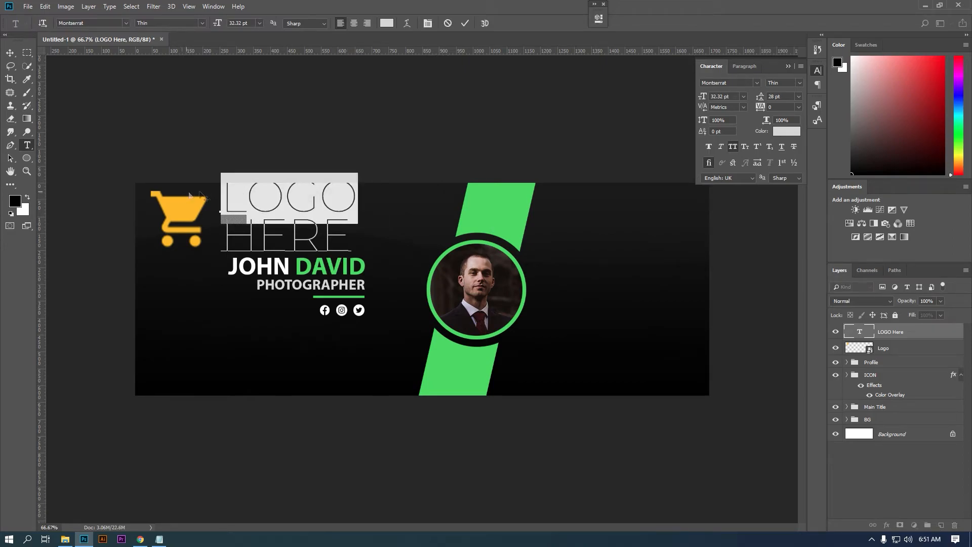
left_click(782, 83)
left_click(789, 217)
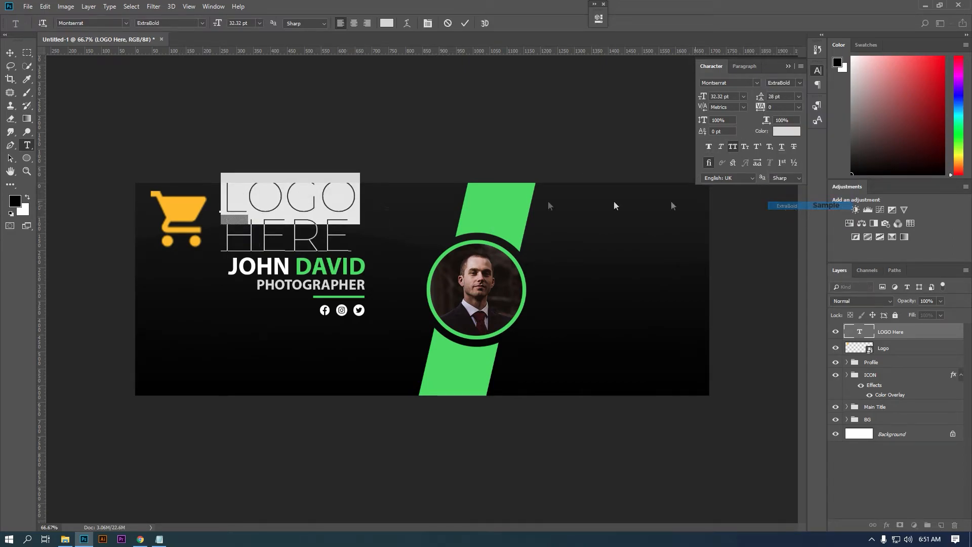
key("ctrl+h")
left_click_drag(338, 233, 197, 240)
left_click(785, 83)
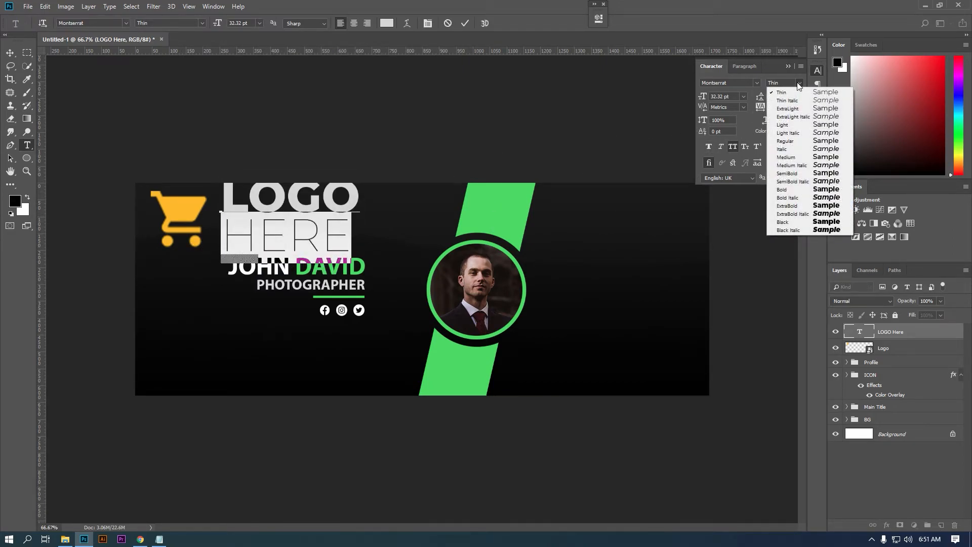
left_click(790, 157)
left_click(364, 236)
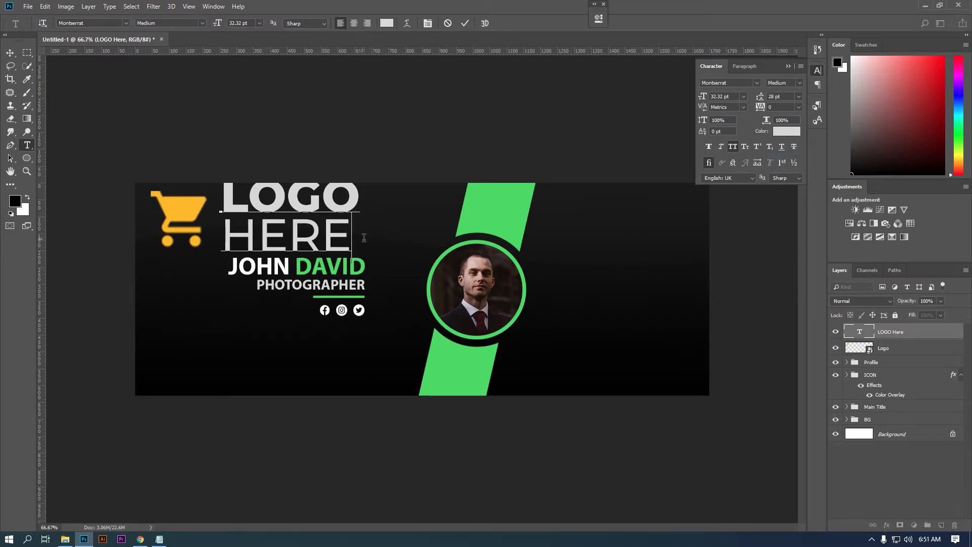
left_click(10, 53)
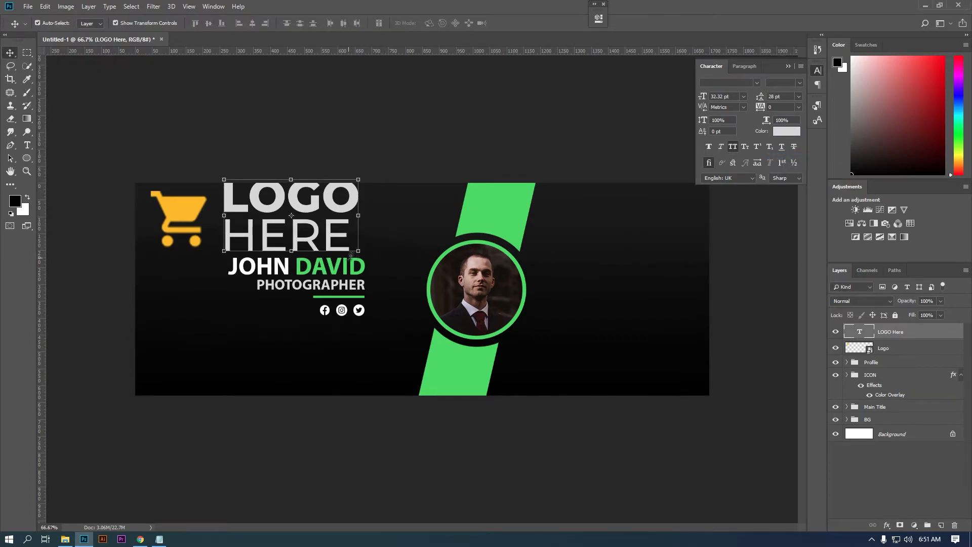
- Shrink the cart logo and text together into the banner's top-left corner
key("ctrl+t")
left_click_drag(360, 261, 309, 219)
key("ctrl+z")
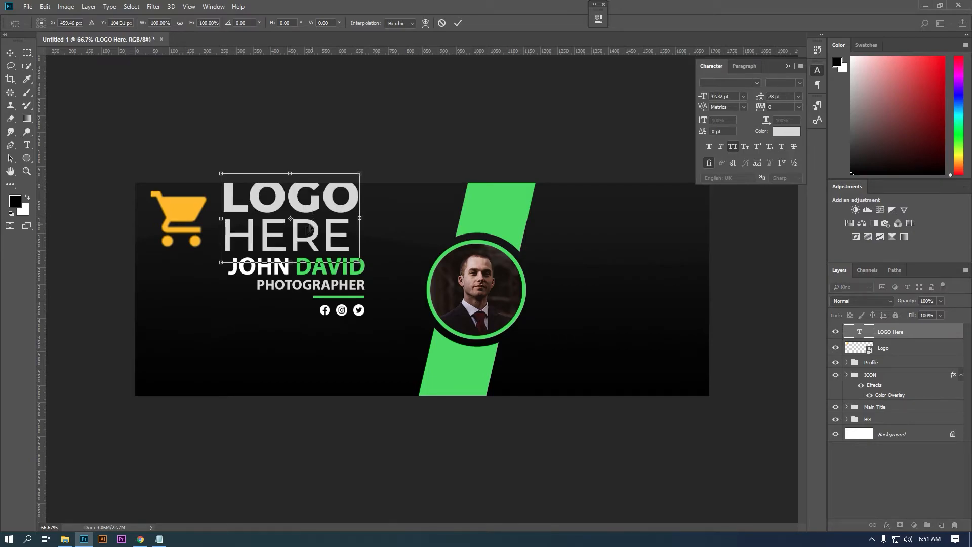
key("Return")
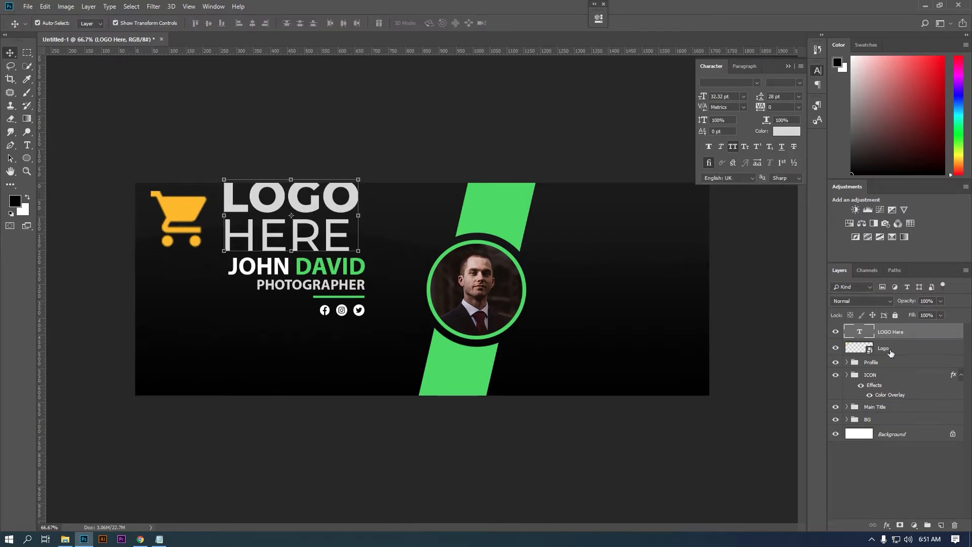
left_click(889, 348, "shift")
left_click_drag(364, 253, 207, 189)
key("Return")
- Enlarge the cart logo in the top-left corner
left_click_drag(172, 145, 292, 256)
left_click_drag(274, 178, 273, 211)
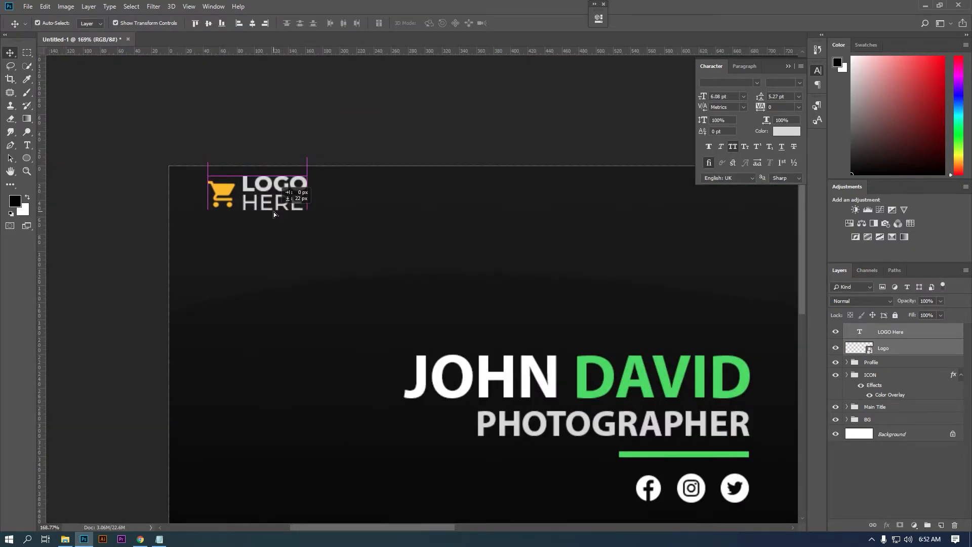
left_click(893, 350)
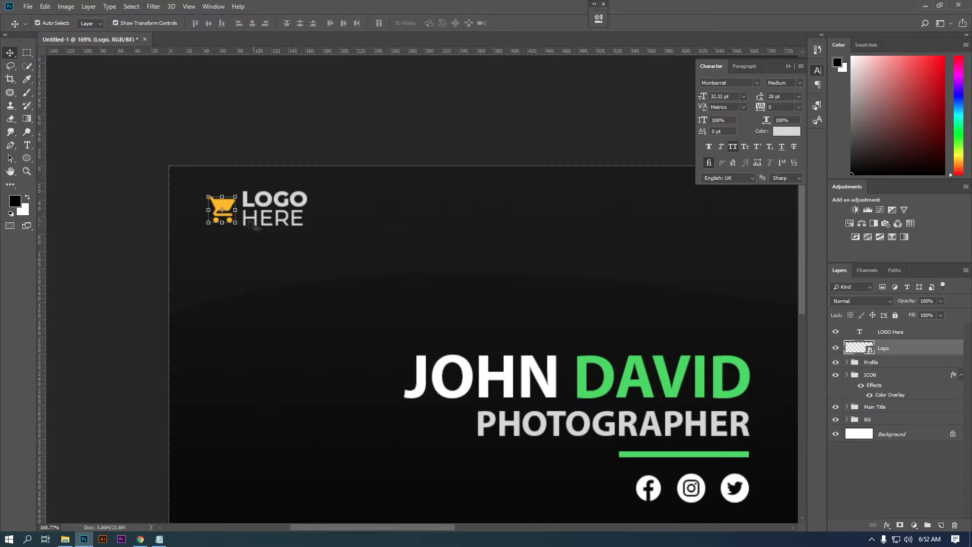
left_click_drag(207, 195, 201, 191)
left_click_drag(198, 226, 197, 228)
key("Return")
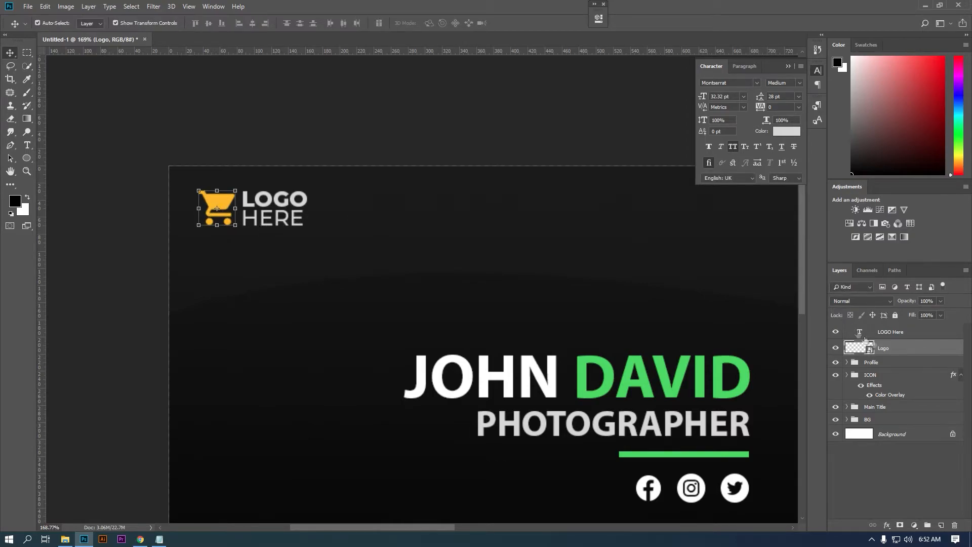
- Set the LOGO HERE line spacing to 5.5 pt and nudge the text right of the cart
left_click(853, 331)
type("6")
key("Return")
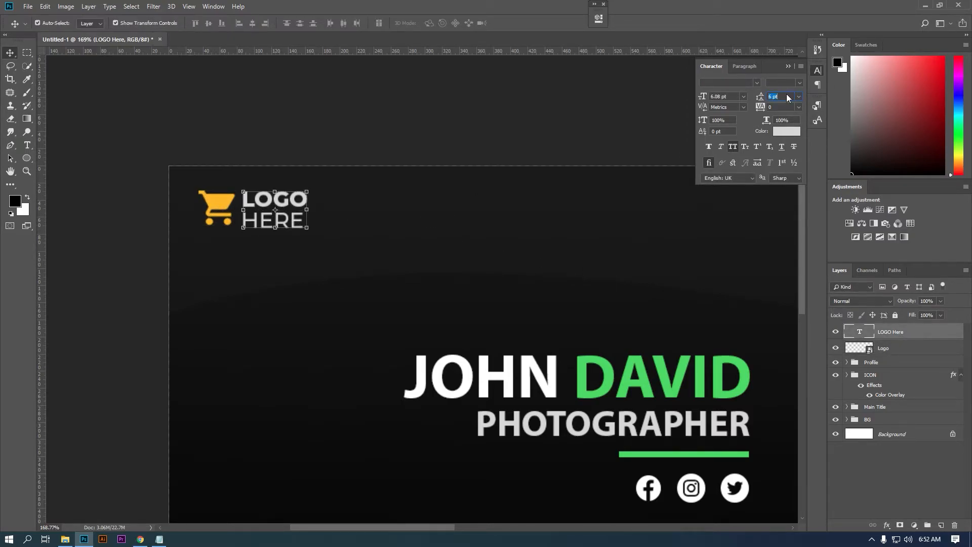
type("5")
key("Return")
type(".5")
key("Return")
left_click(887, 353, "shift")
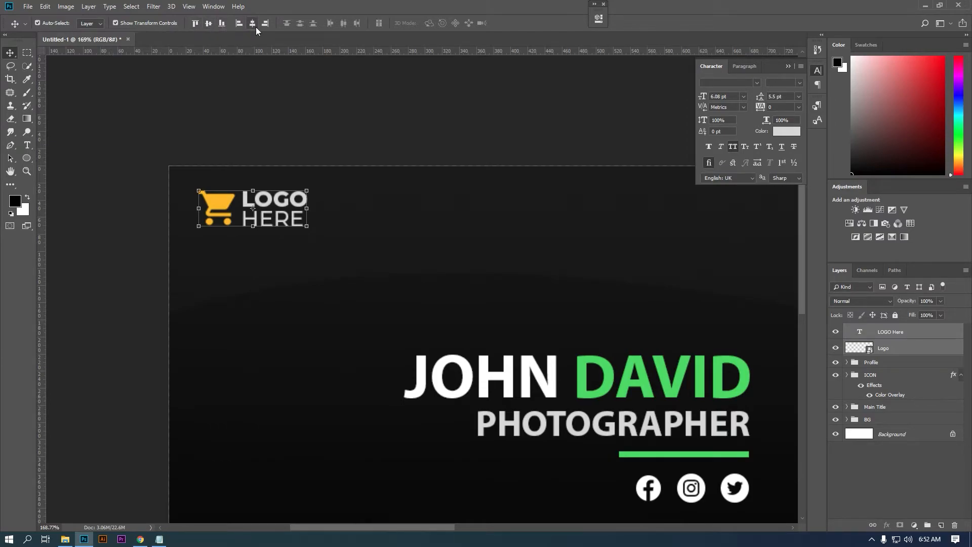
left_click(275, 218)
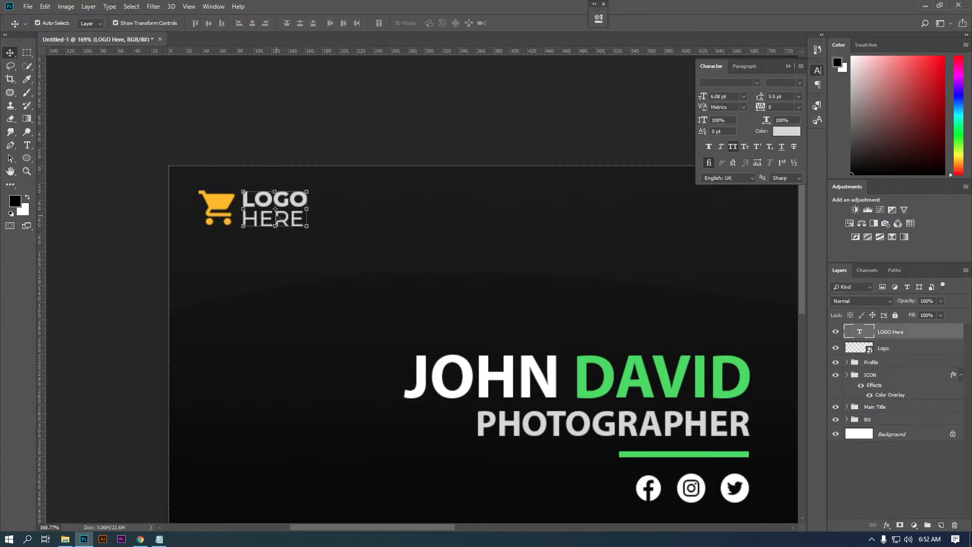
left_click_drag(288, 201, 291, 202)
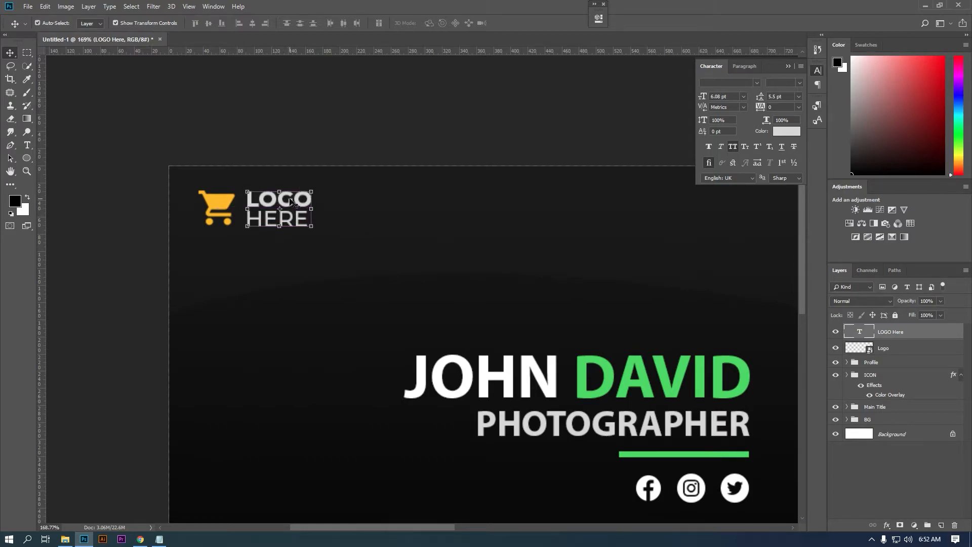
- Group the cart logo and text, naming the group 'LOGO HERE'
left_click(889, 348, "shift")
key("ctrl+g")
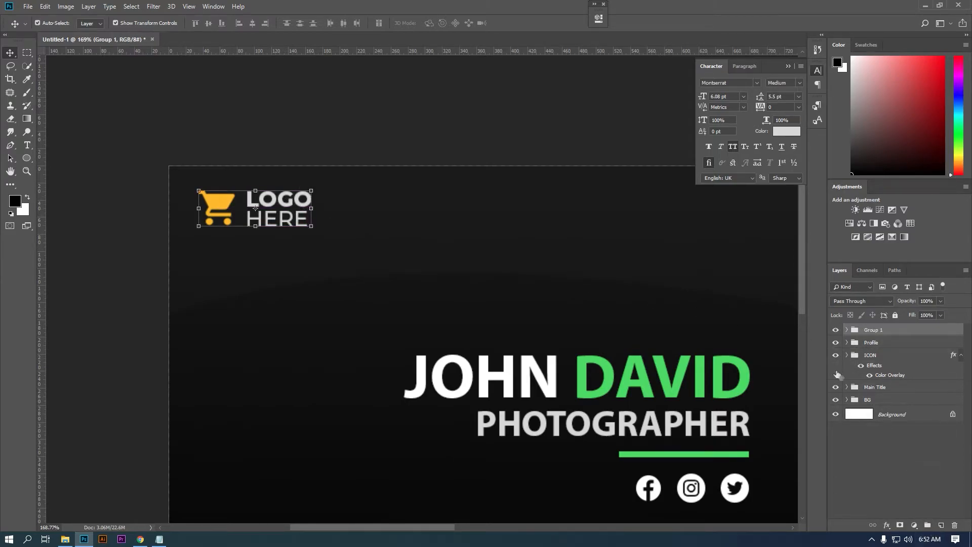
double_click(881, 329)
type("LOGO HERE")
key("Return")
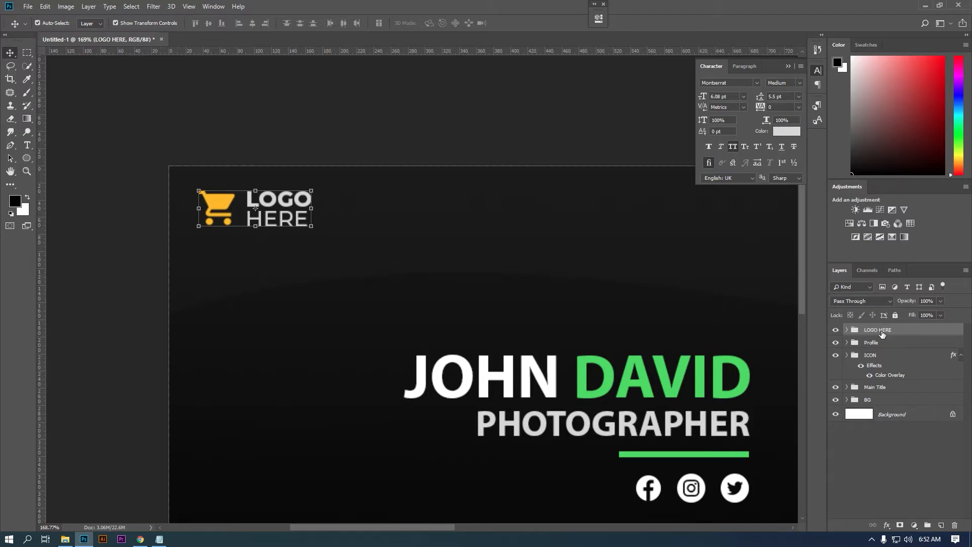
left_click(847, 330)
left_click(913, 349)
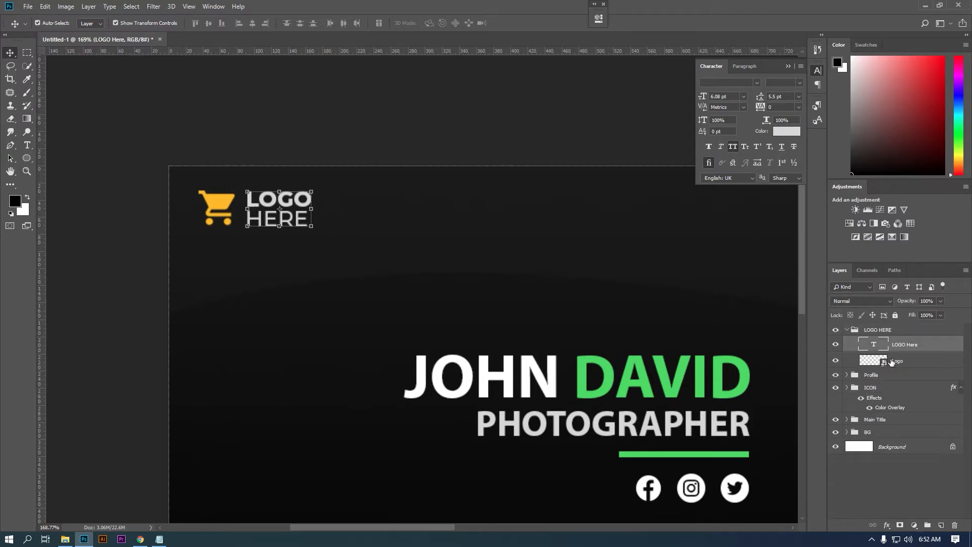
- Give the cart logo a Color Overlay using the green sampled from DAVID
left_click(891, 361)
left_click(786, 132)
left_click(591, 356)
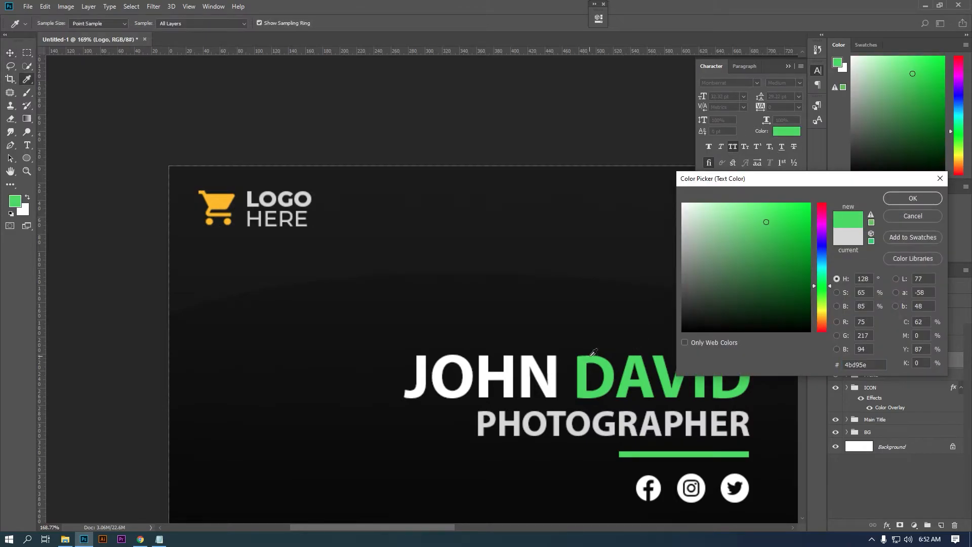
left_click(929, 199)
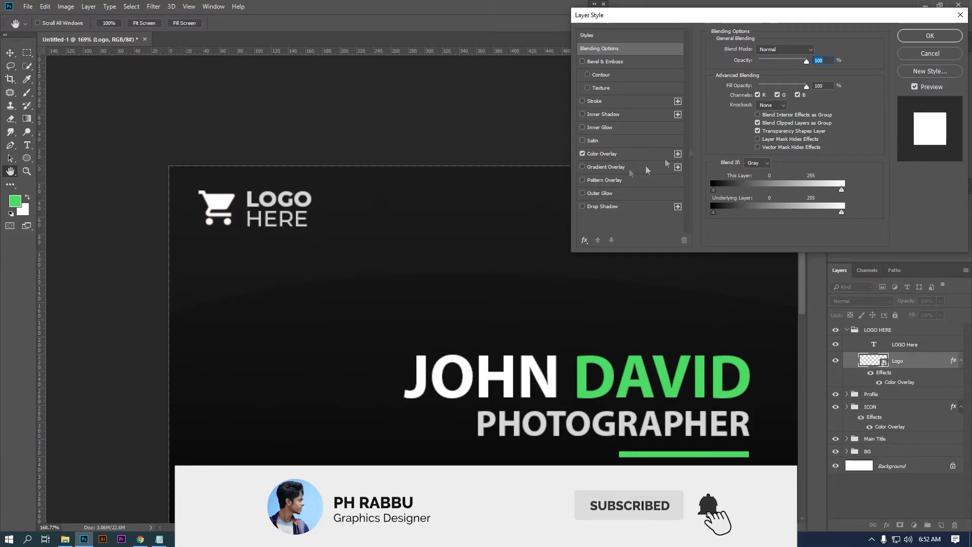
left_click(602, 153)
left_click(817, 51)
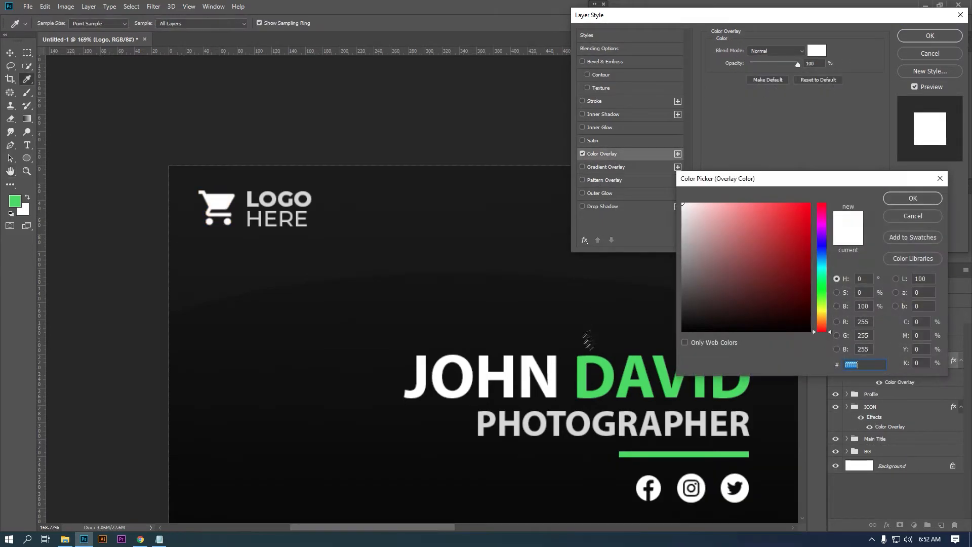
left_click(596, 353)
left_click(912, 198)
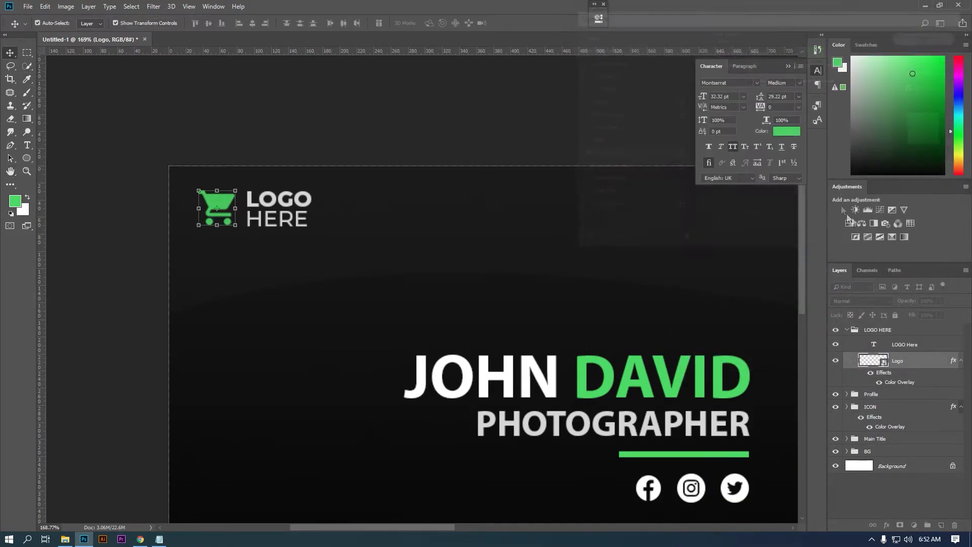
left_click(788, 67)
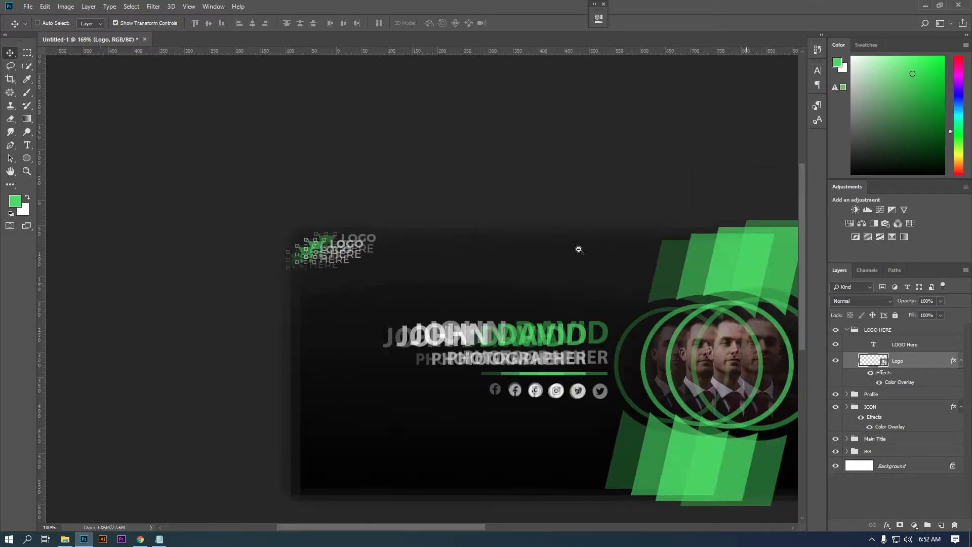
left_click(27, 52)
left_click_drag(511, 253, 389, 158)
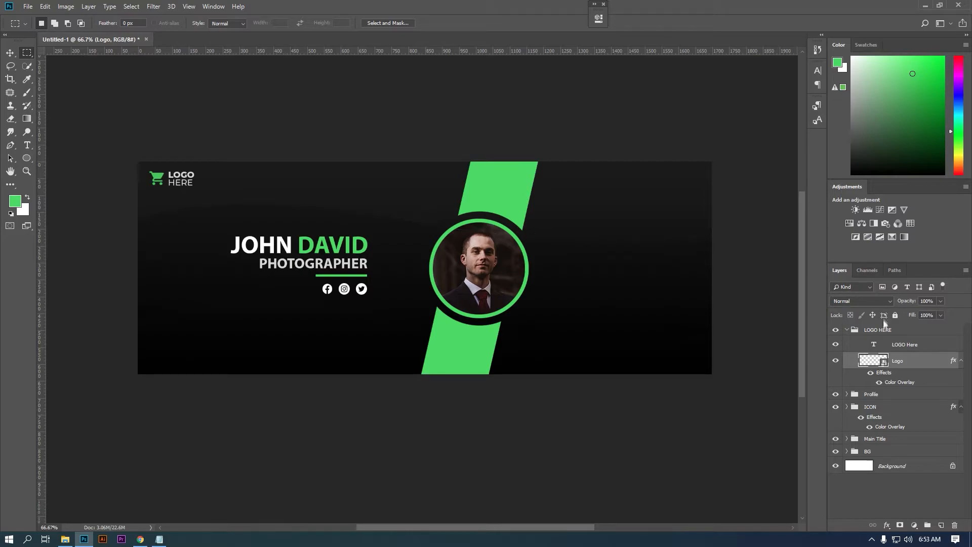
- Scale the LOGO HERE text down slightly and align its vertical centre with the cart
left_click(904, 346)
key("v")
key("ctrl+t")
left_click_drag(417, 257, 403, 247)
left_click_drag(373, 193, 365, 189)
key("Return")
left_click(891, 359, "shift")
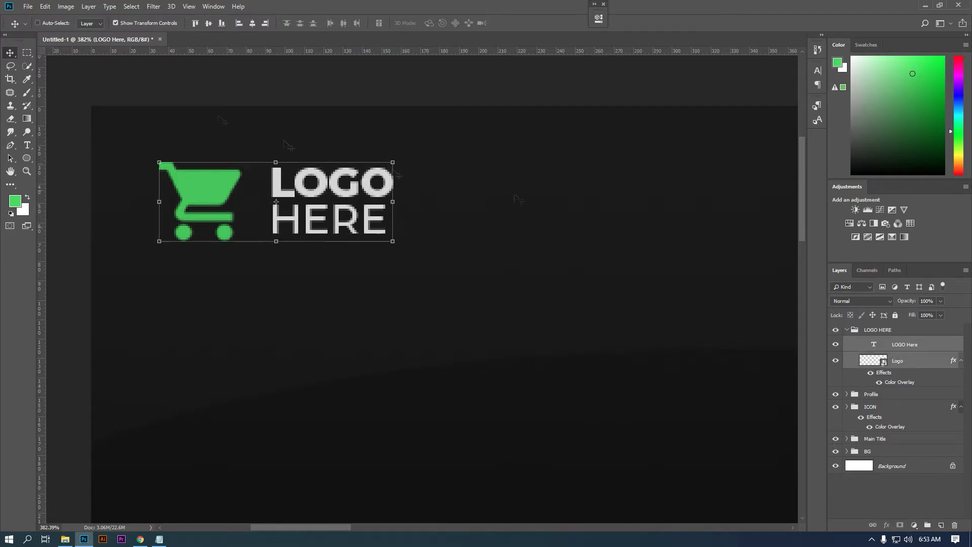
left_click(208, 23)
- Collapse the LOGO HERE group and add a new empty layer above it
left_click(27, 52)
left_click_drag(312, 170, 351, 217)
left_click(351, 217, "alt")
left_click_drag(530, 268, 317, 190)
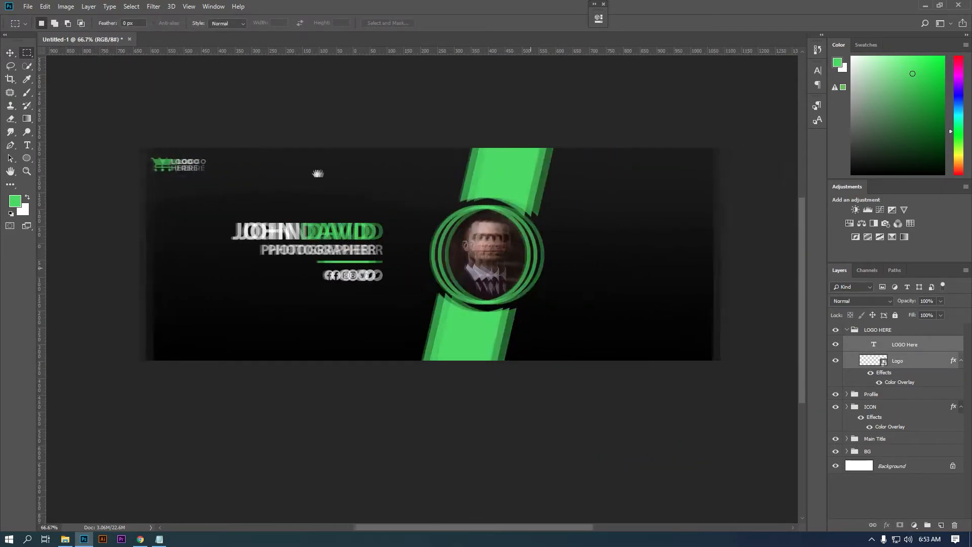
left_click(847, 329)
left_click(869, 330)
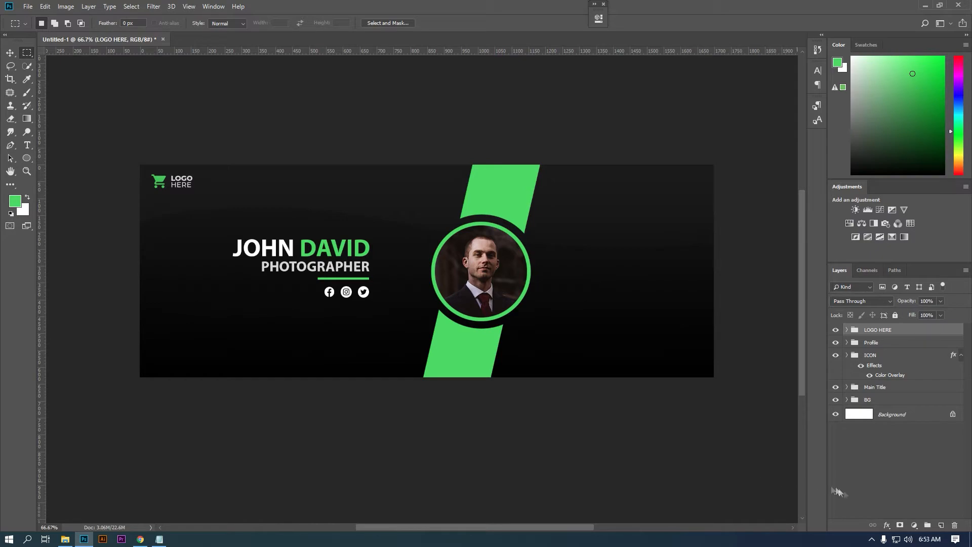
left_click(941, 525)
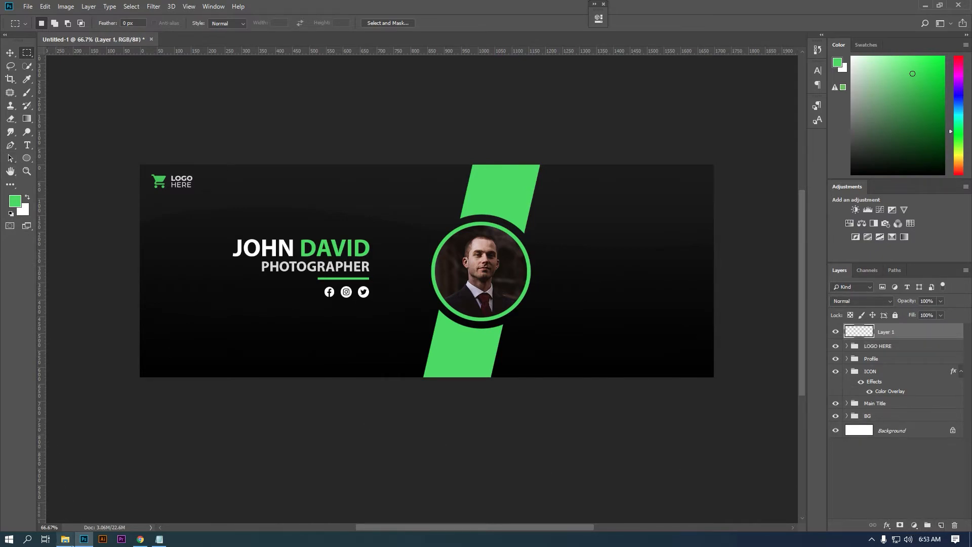
left_click(65, 538)
- Place the phone icon image from Content 03 into the banner
left_click(212, 80)
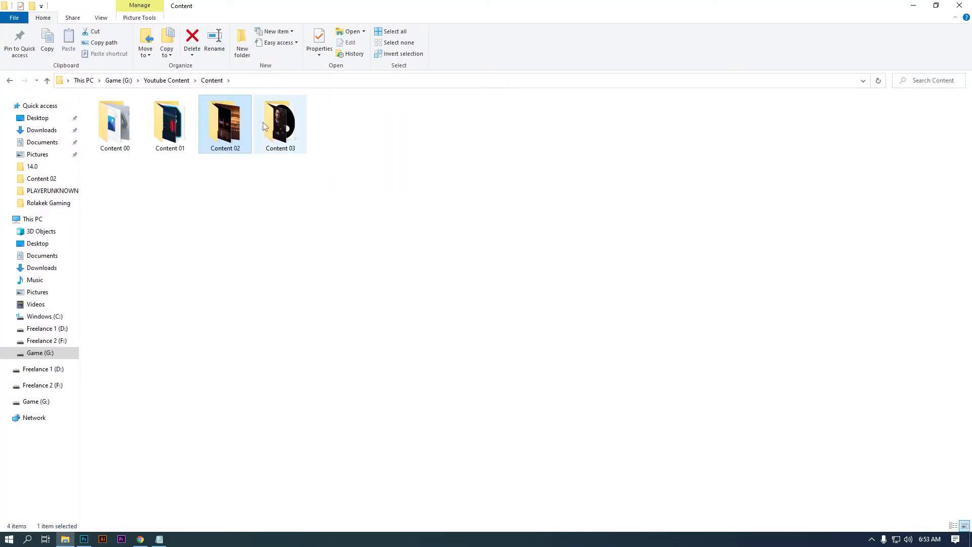
double_click(263, 125)
left_click(231, 138)
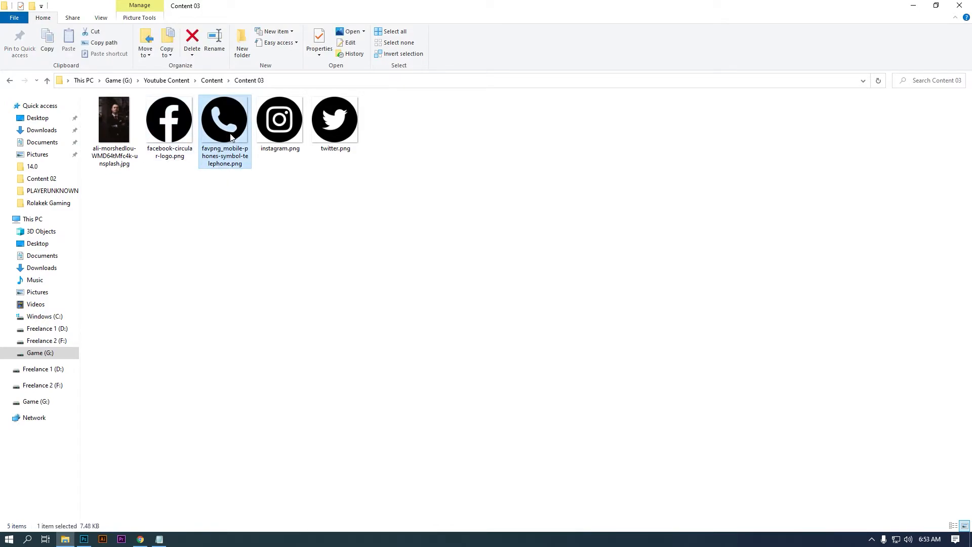
left_click_drag(231, 138, 613, 257)
left_click_drag(478, 267, 647, 266)
key("Return")
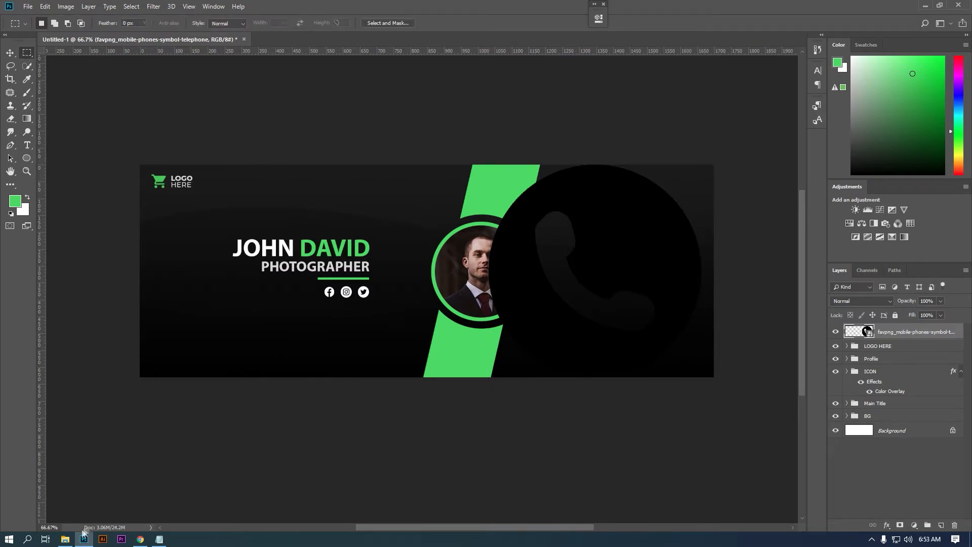
- Place email.png and placeholder.png from the icon folder into the banner
key("alt+Tab")
left_click(212, 81)
left_click(166, 81)
double_click(336, 122)
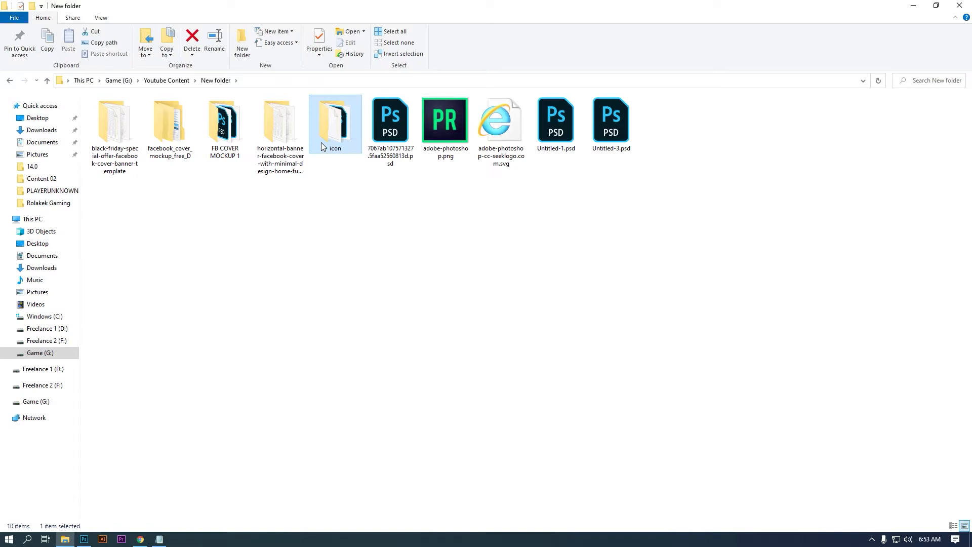
double_click(336, 122)
left_click(667, 144)
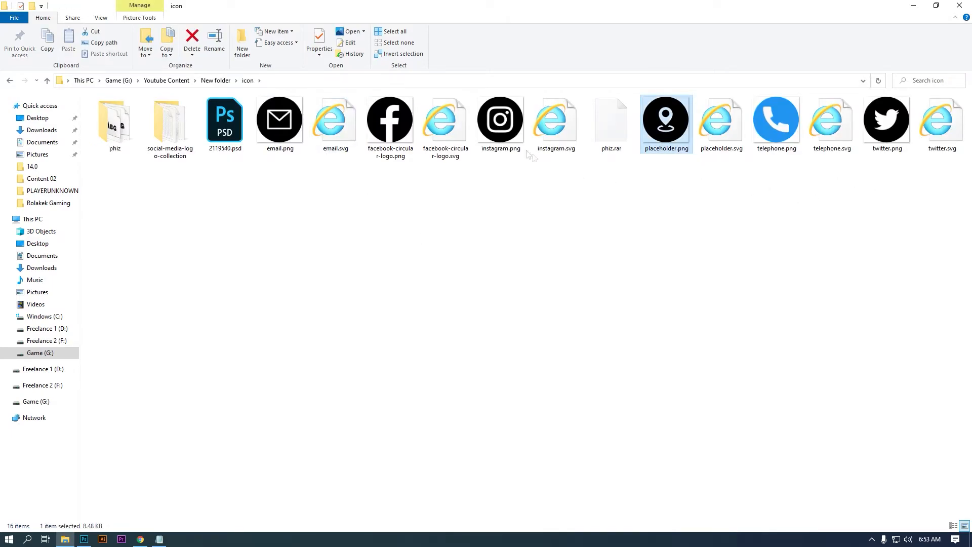
left_click(282, 133, "ctrl")
left_click_drag(283, 134, 571, 322)
key("Return")
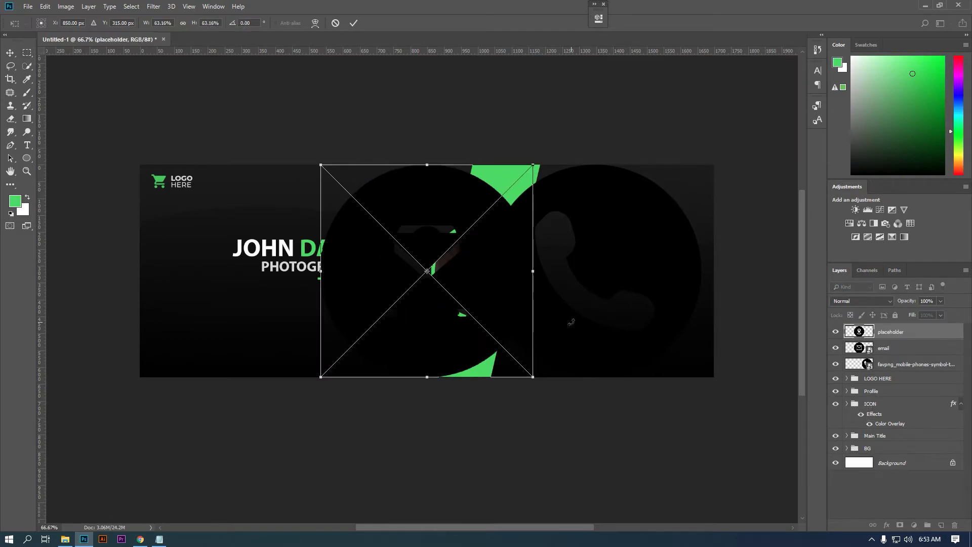
key("Return")
- Scale the phone, email and placeholder icons down together and centre-align them on one spot
left_click(891, 364)
left_click(891, 332, "shift")
key("v")
left_click_drag(702, 166, 628, 245)
scroll(638, 249, "up", 1)
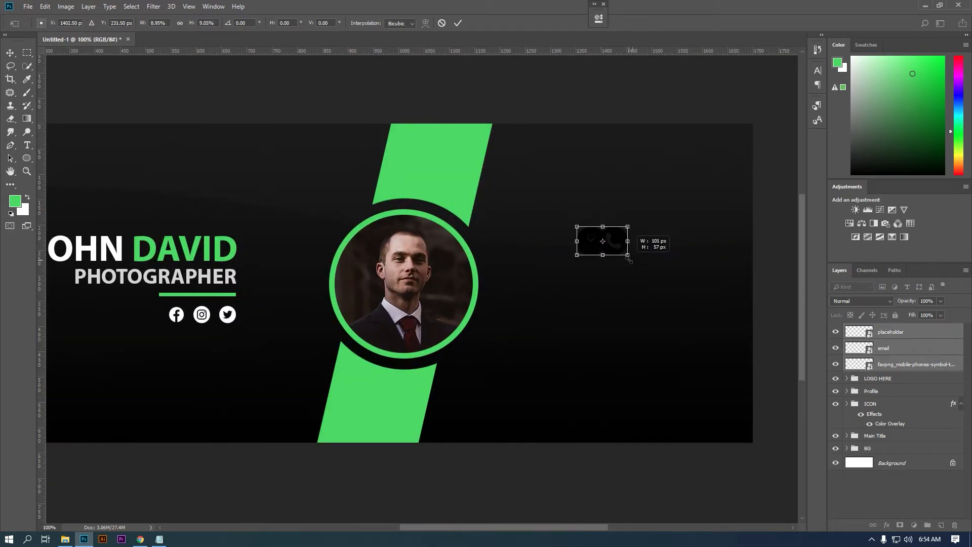
key("Return")
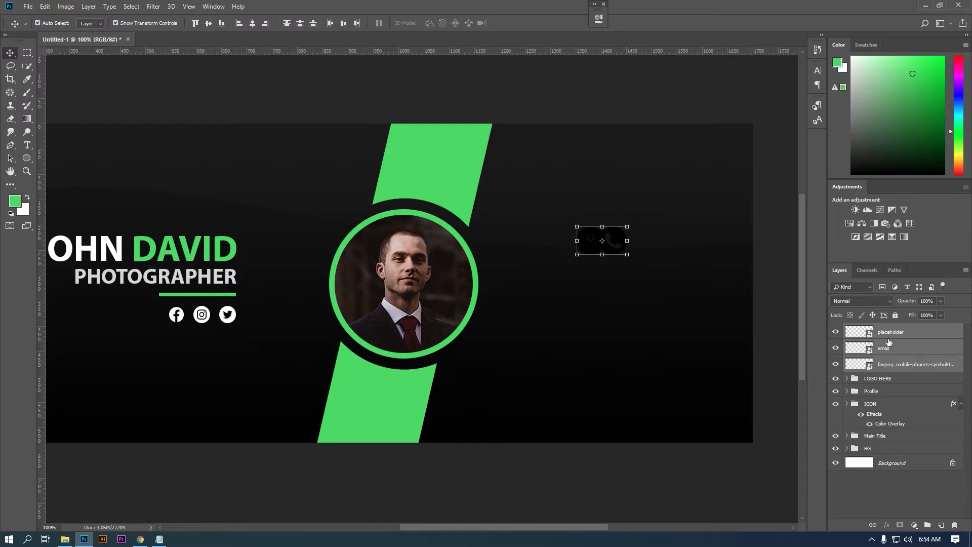
left_click(252, 23)
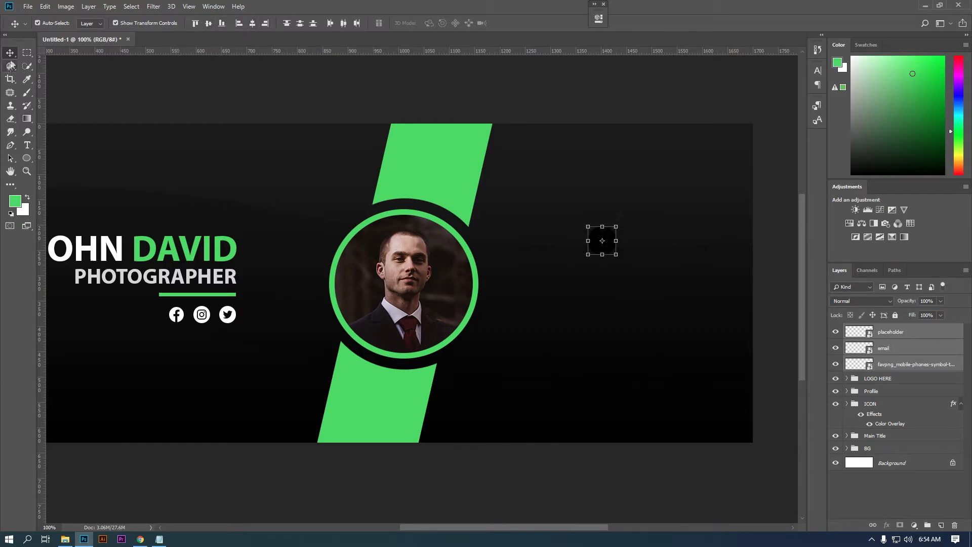
left_click(27, 52)
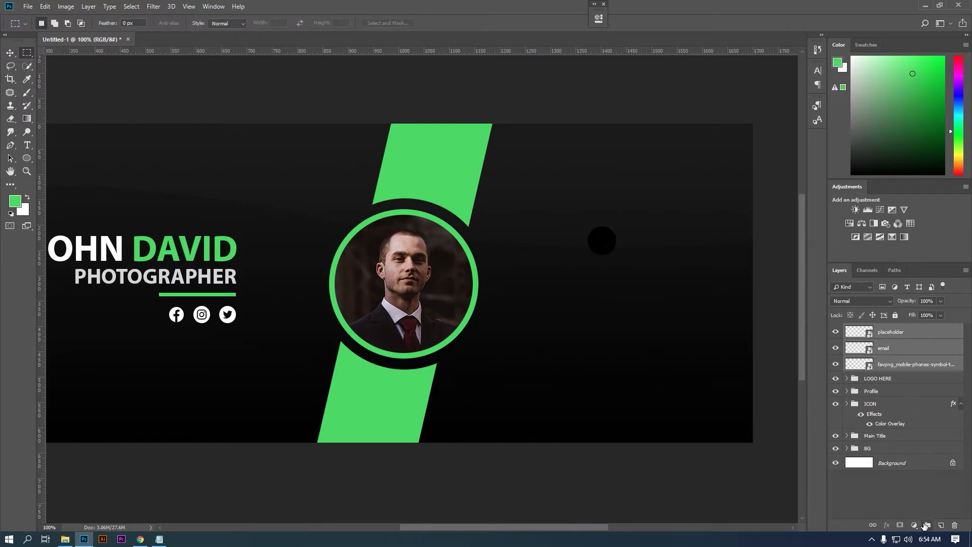
- Group the three icons and give the group a #00b200 Color Overlay
left_click(926, 525)
double_click(925, 332)
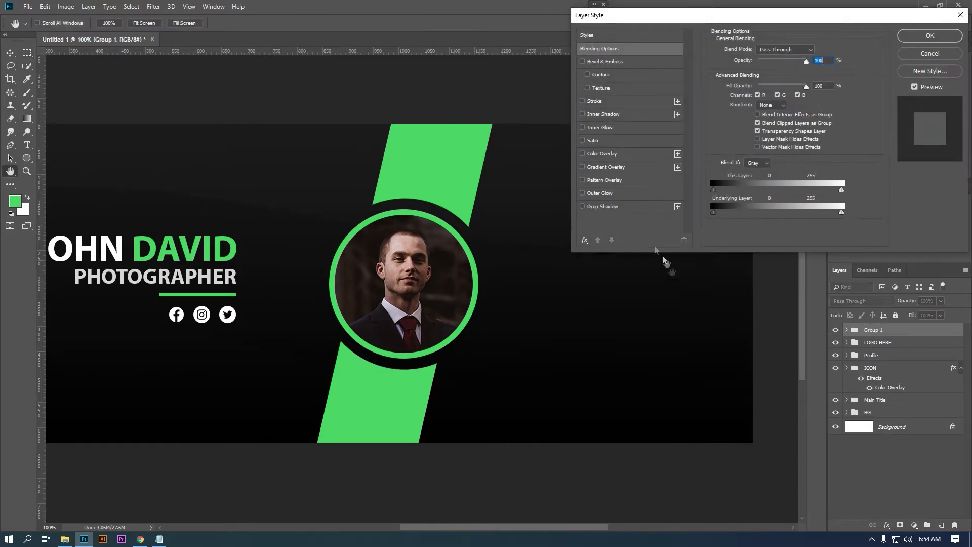
left_click(602, 153)
left_click(817, 50)
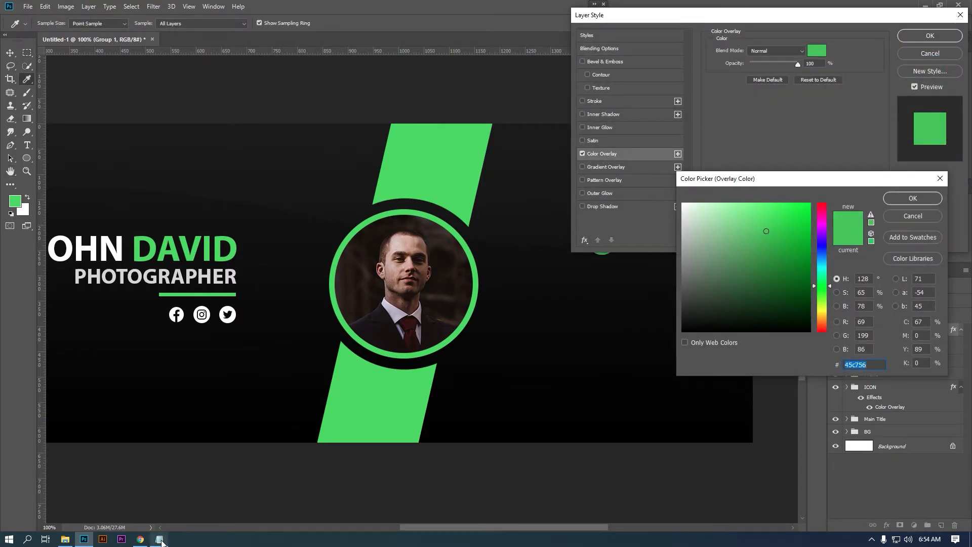
left_click(160, 539)
left_click_drag(303, 195, 381, 198)
right_click(382, 197)
left_click(400, 226)
left_click(864, 364)
key("ctrl+v")
left_click(912, 198)
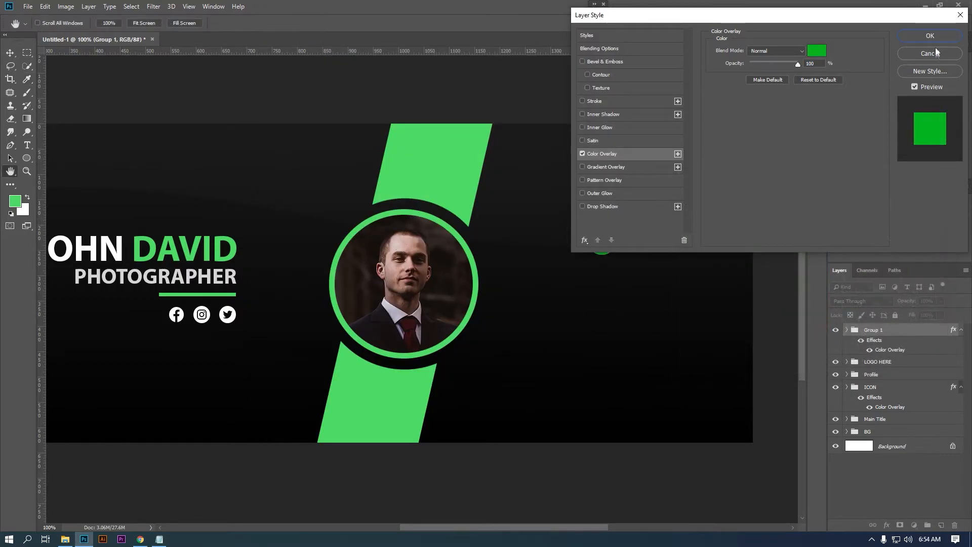
left_click(930, 36)
- Rename the group to 'Contact Info'
double_click(871, 330)
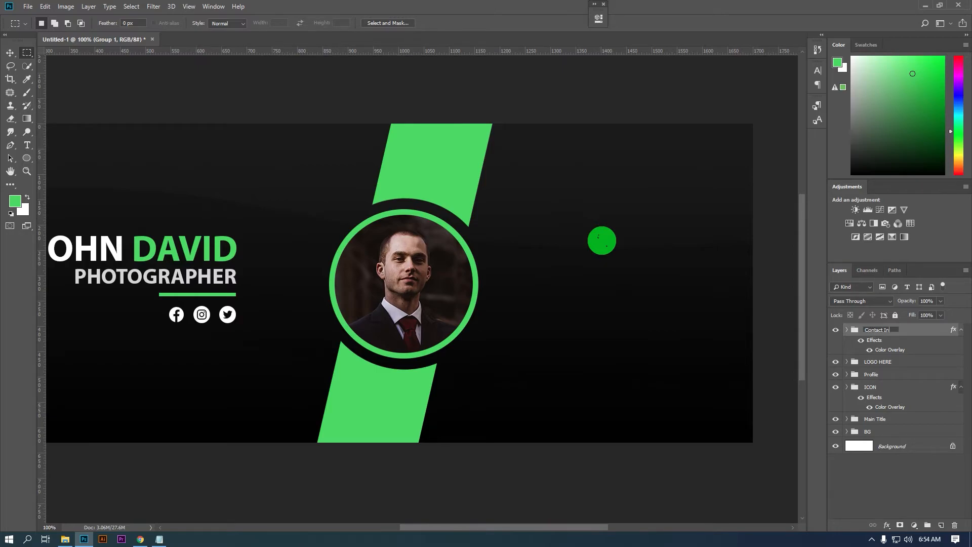
type("Contact Info")
key("Return")
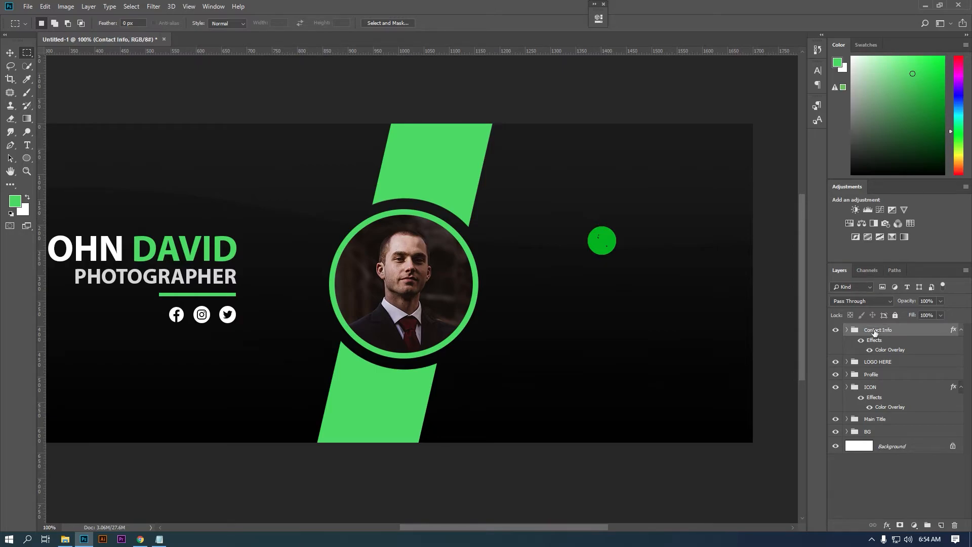
- In the Contact Info group, move the placeholder icon 118 px down and the email icon between the others
left_click(846, 329)
left_click(904, 364)
key("ctrl+alt+t")
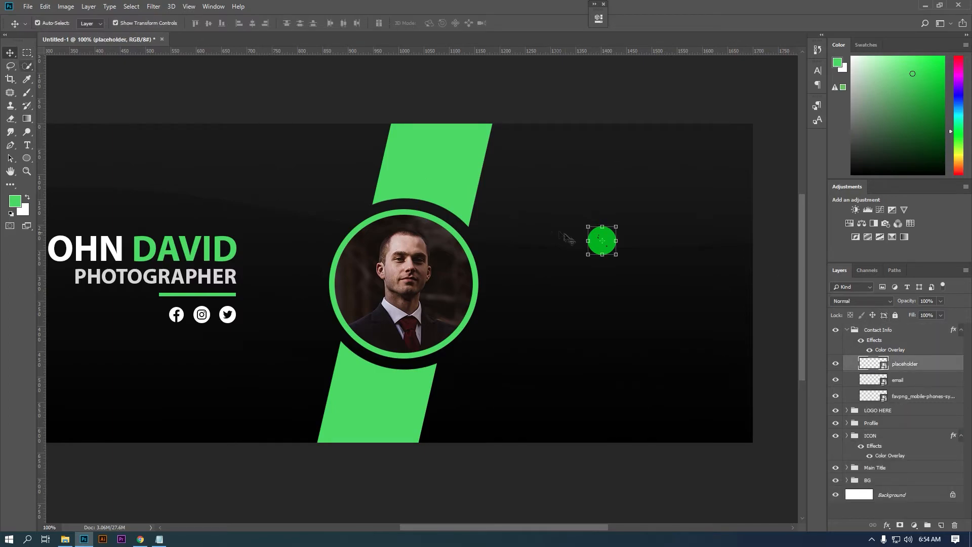
left_click_drag(602, 241, 616, 356)
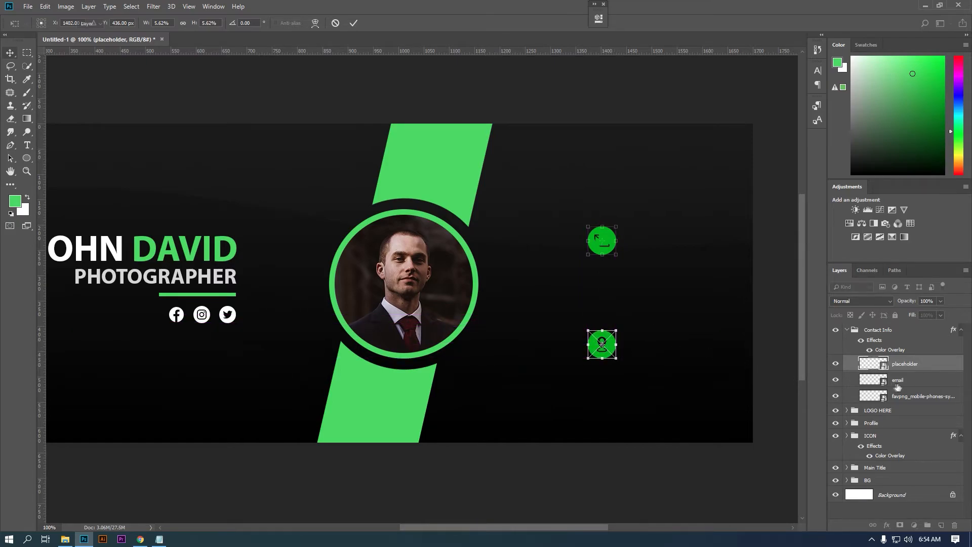
left_click(897, 385)
key("ctrl+t")
left_click_drag(613, 249, 614, 303)
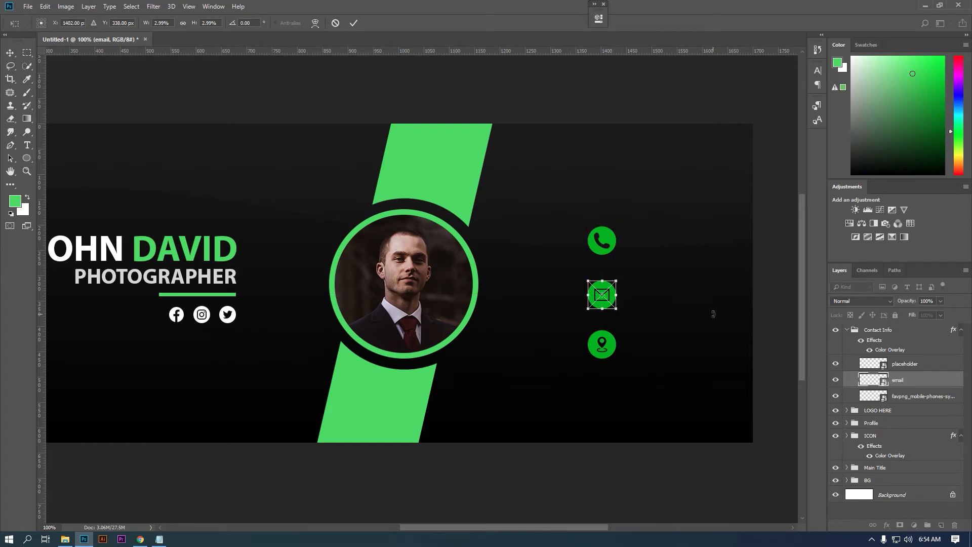
key("Return")
- Stack the phone layer above the placeholder, nudging phone down 12 px and placeholder up 3 px
left_click(917, 368)
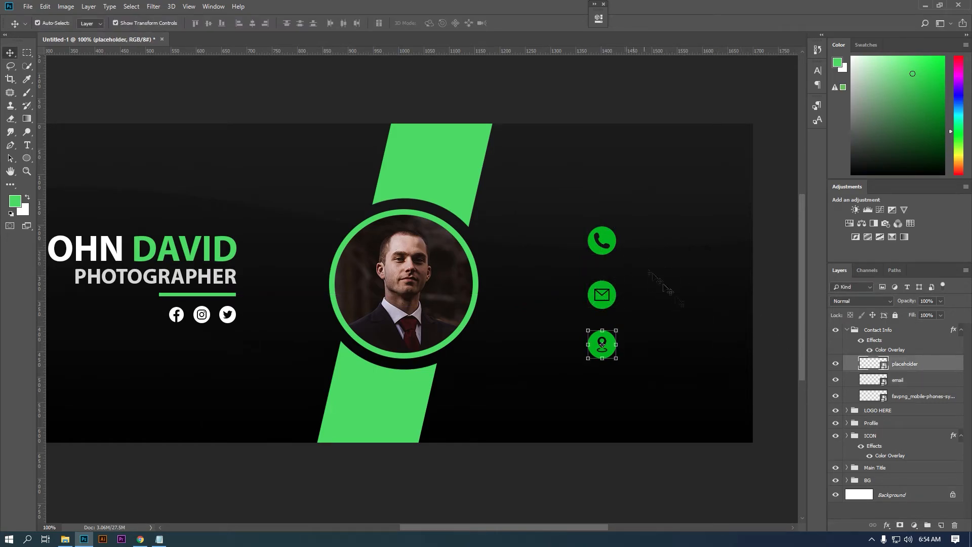
left_click_drag(895, 392, 897, 358)
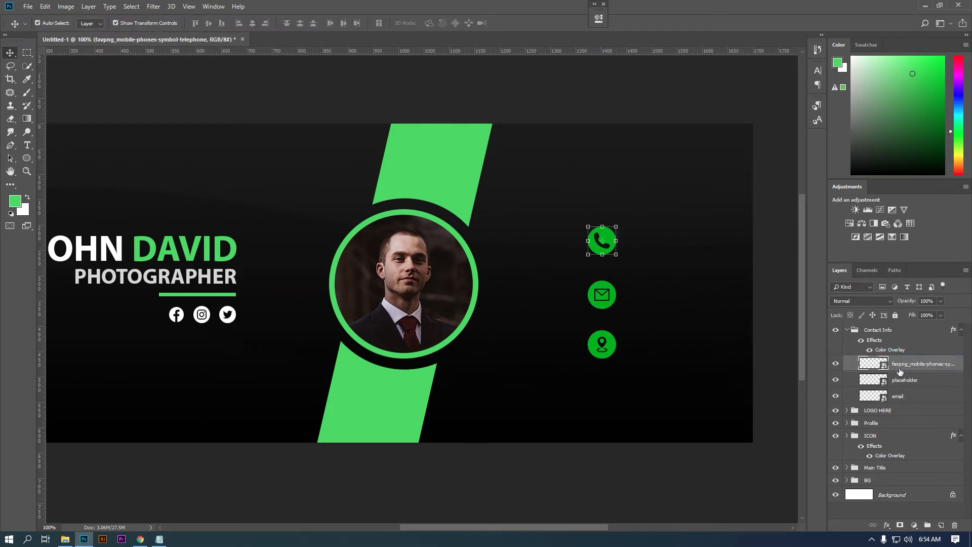
key("ctrl+t")
left_click_drag(603, 240, 603, 242)
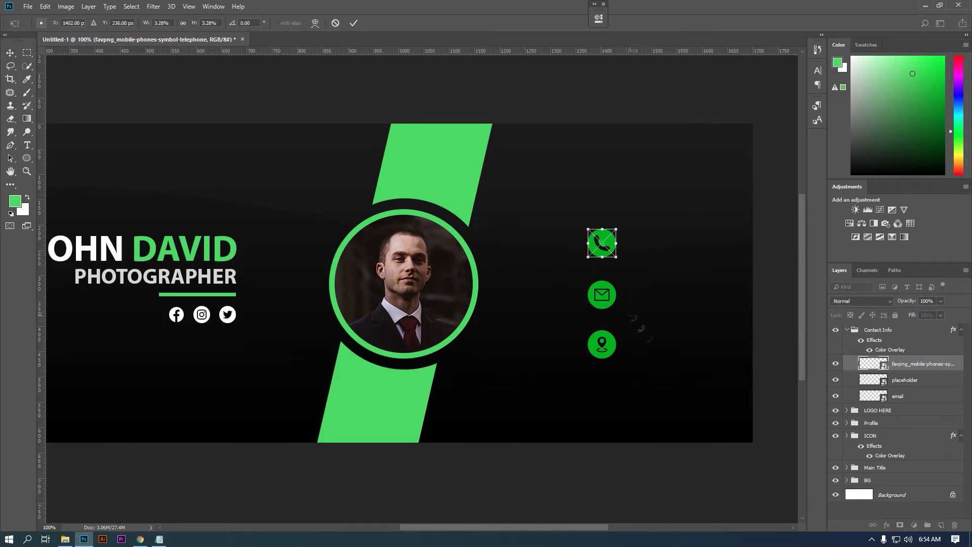
key("Return")
left_click(897, 398)
left_click(894, 379)
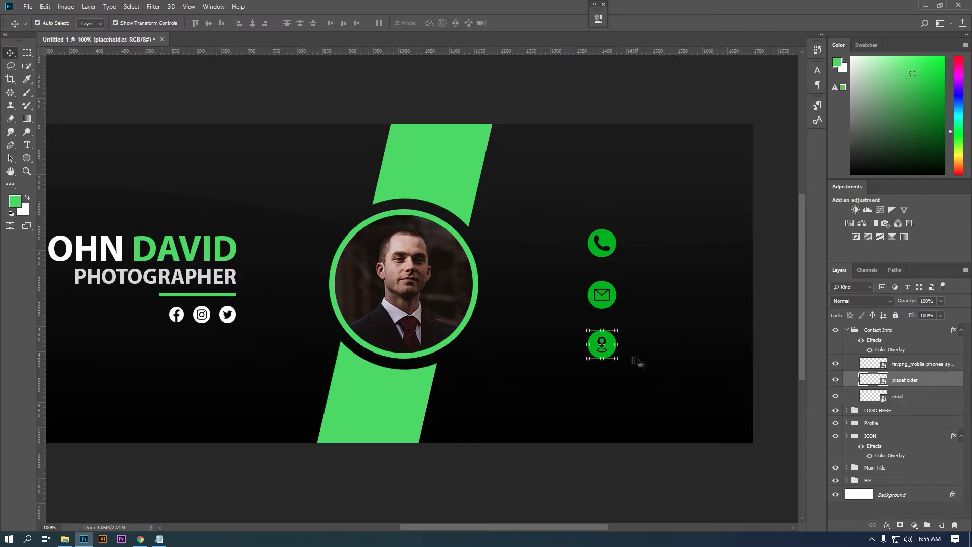
left_click_drag(602, 344, 612, 348)
key("Return")
- Distribute the three contact icons evenly, shrink them to about 80%, and add a new layer above the phone icon
left_click(937, 366)
left_click(924, 398, "shift")
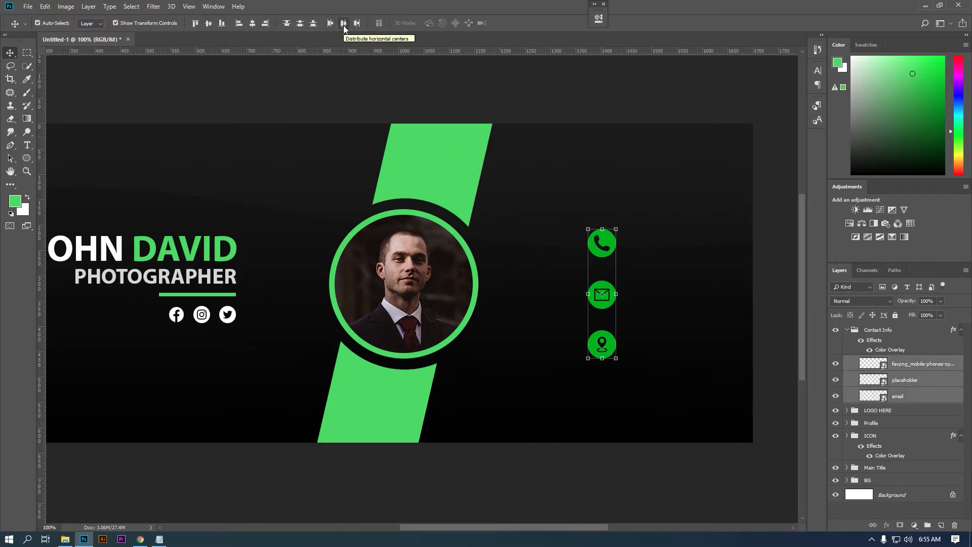
left_click(296, 33)
key("m")
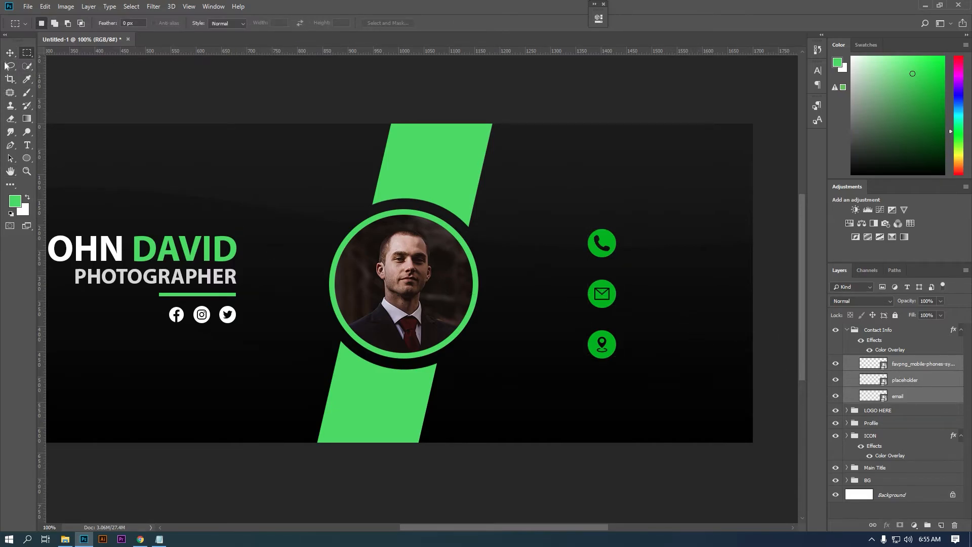
key("v")
left_click_drag(622, 226, 580, 250)
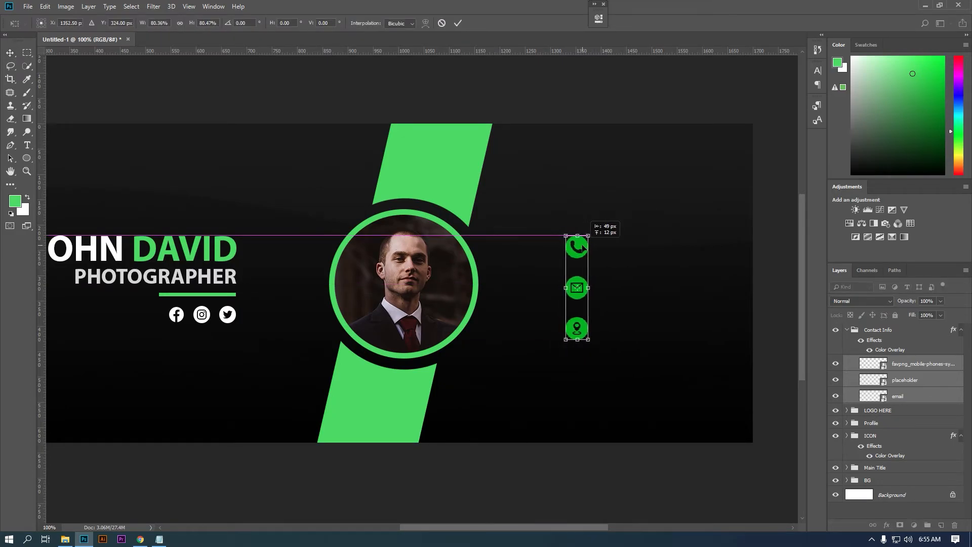
key("Return")
left_click(899, 364)
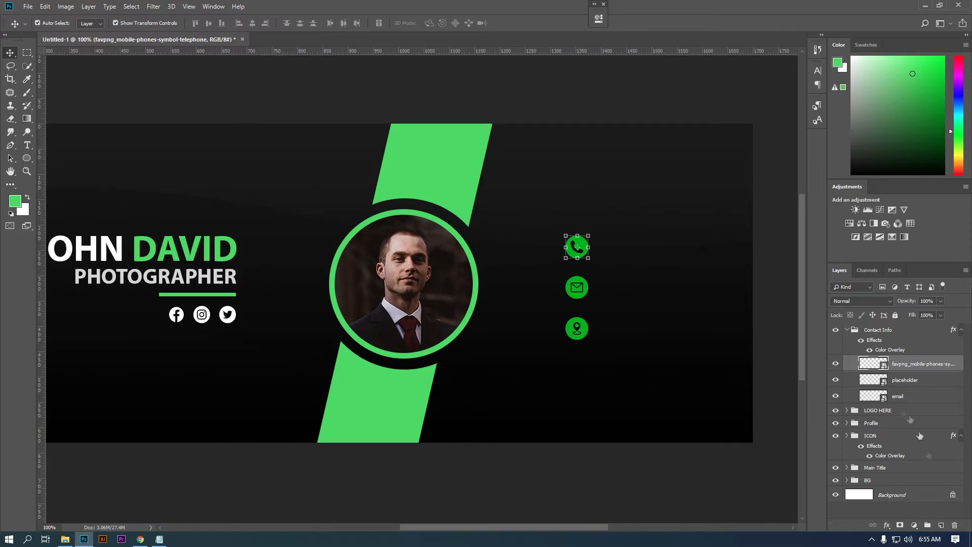
left_click(941, 525)
- Start a text line beside the phone icon set in Myriad Pro at 5 pt
left_click(28, 145)
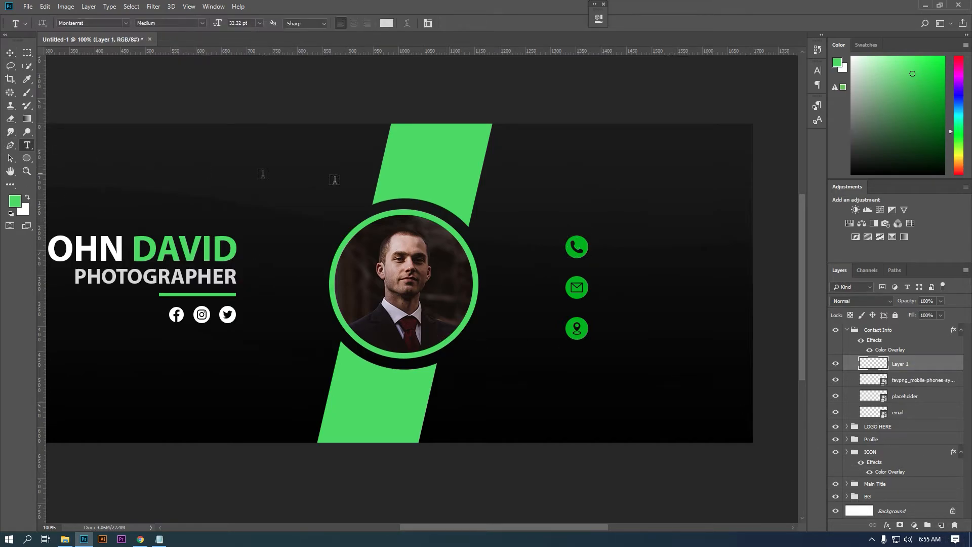
left_click(603, 244)
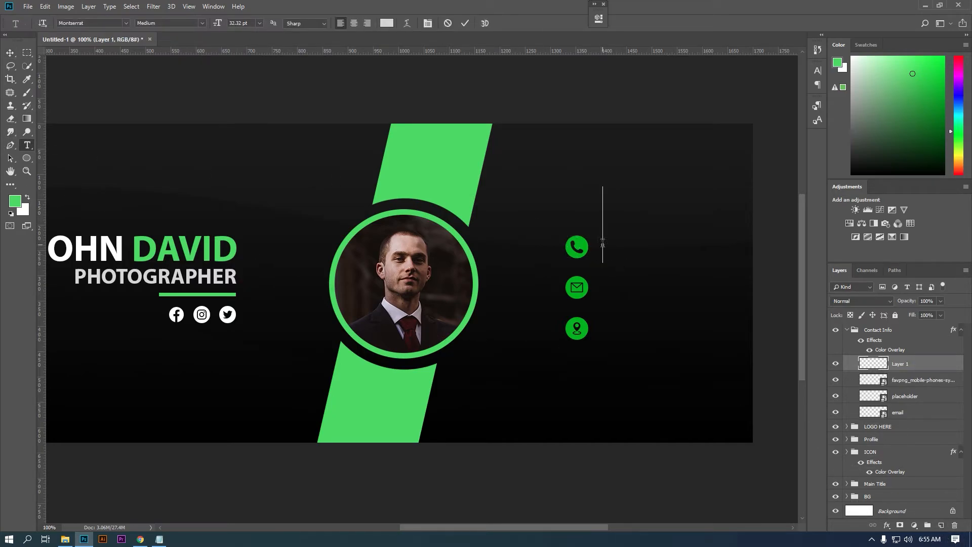
left_click(818, 70)
left_click(757, 83)
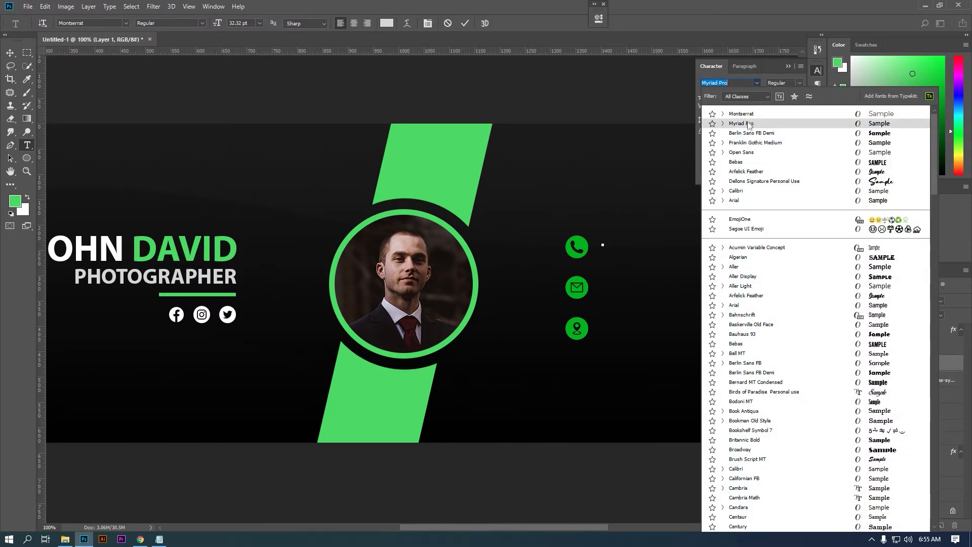
left_click(749, 124)
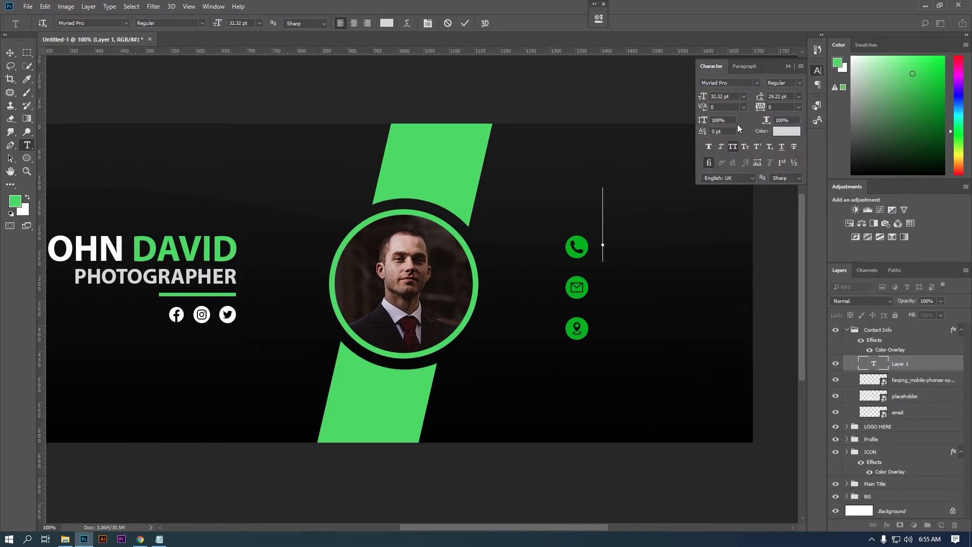
left_click(731, 96)
key("Return")
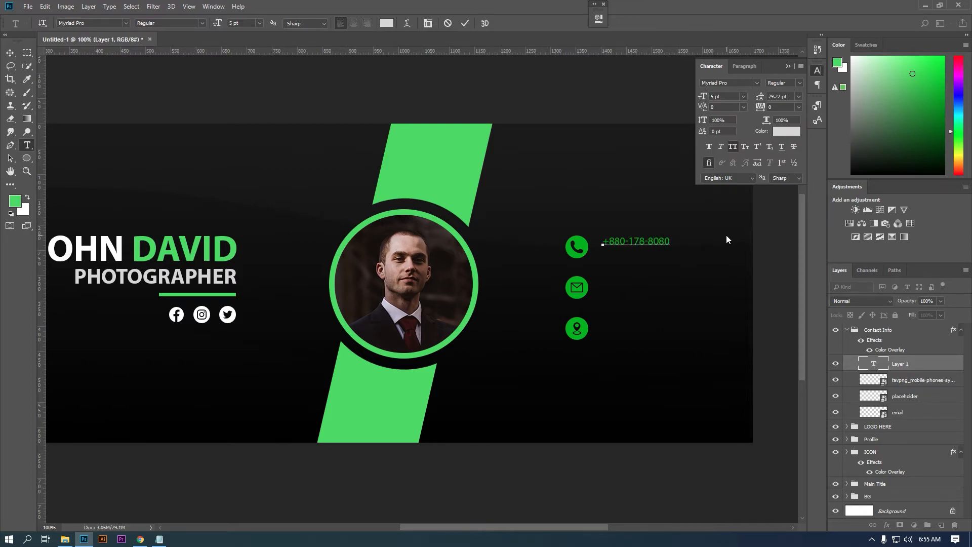
- Type the phone number and colour the whole line pure white
left_click(788, 67)
left_click(818, 71)
key("ctrl+a")
left_click(786, 132)
left_click_drag(707, 215, 641, 170)
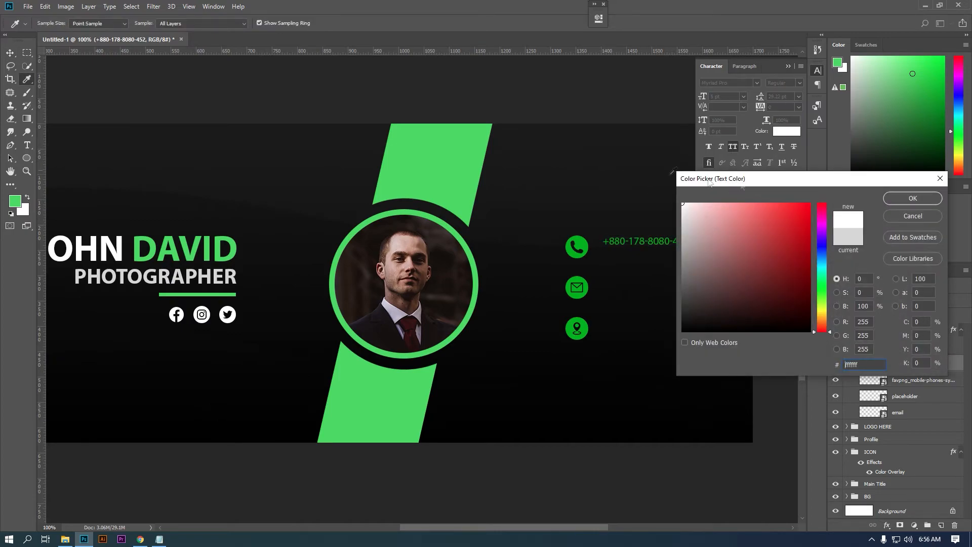
left_click(922, 202)
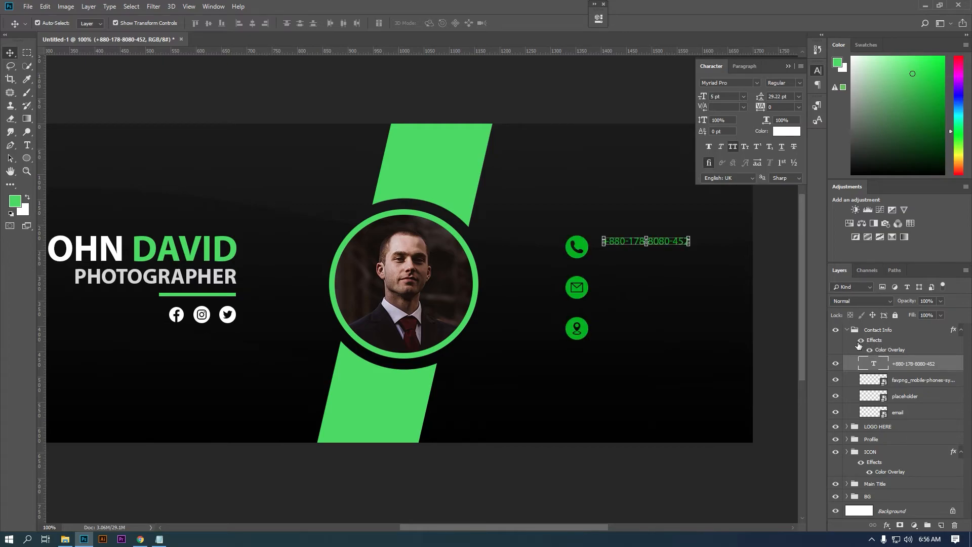
- Move the phone number text layer out of the Contact Info group and nudge it slightly up-left
left_click(902, 332)
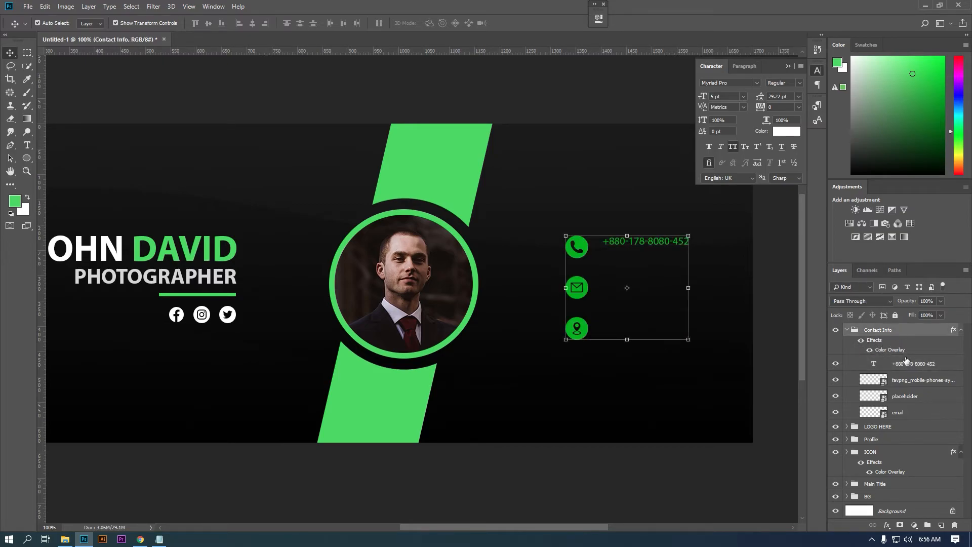
left_click(906, 363)
left_click_drag(904, 364, 881, 325)
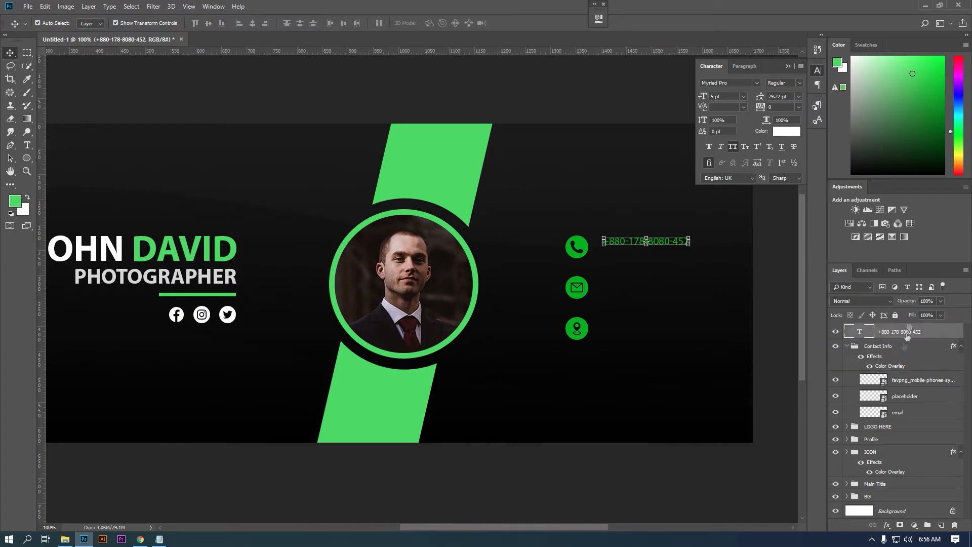
left_click(847, 347)
left_click(880, 346)
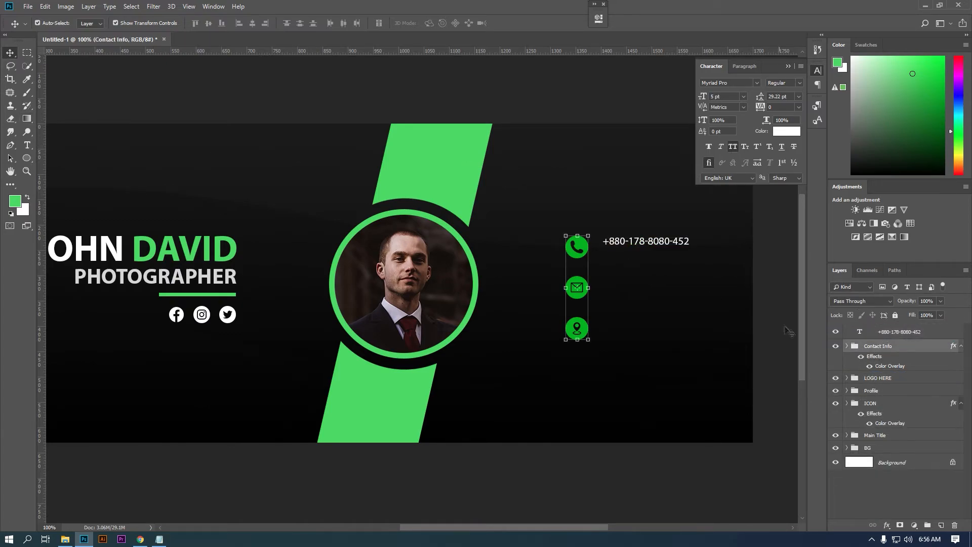
left_click(646, 242)
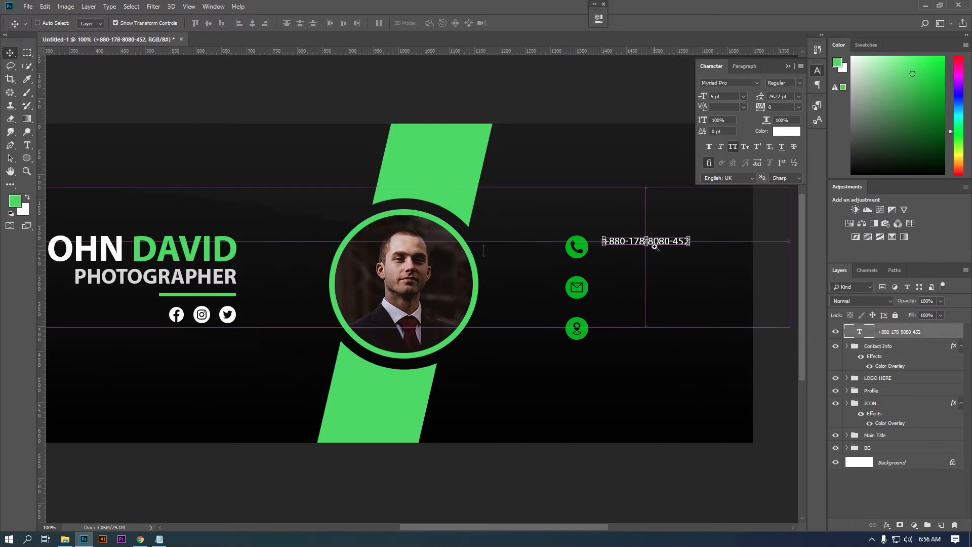
left_click(654, 247, "ctrl")
left_click_drag(674, 235, 665, 257)
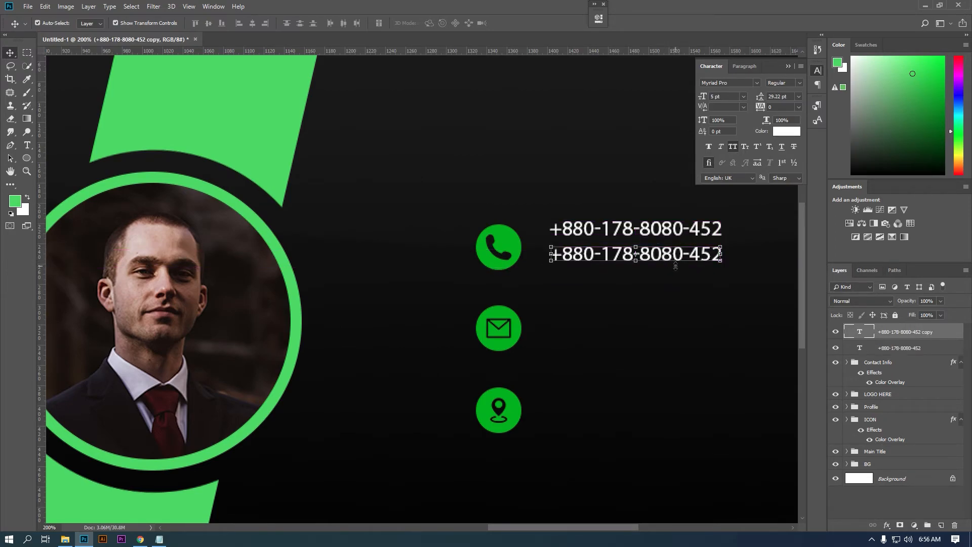
- Change the copied line's last three digits to form a second number, then move both number lines down
double_click(860, 334)
key("Right")
key("shift+Left")
key("shift+Left")
key("shift+Left")
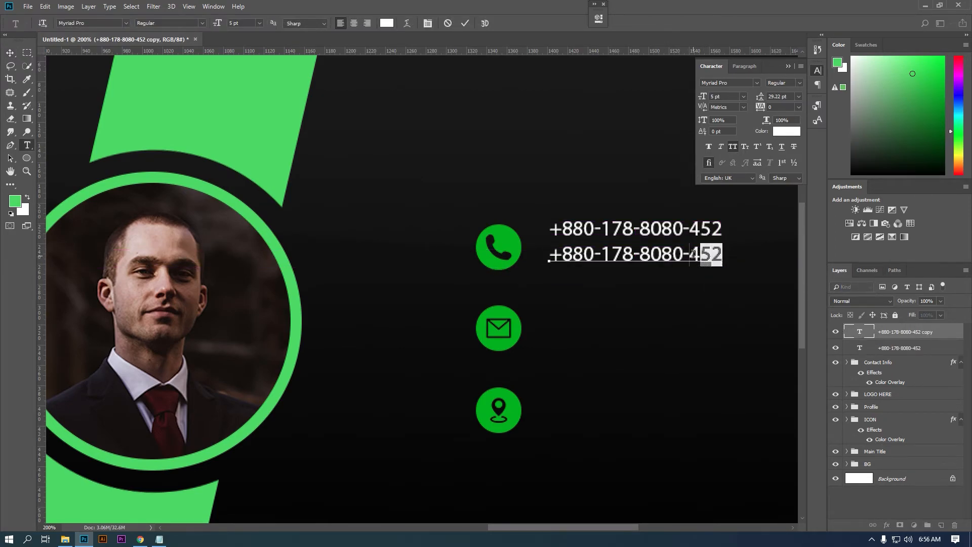
type("412")
key("ctrl+Return")
key("v")
left_click(911, 348, "shift")
left_click_drag(649, 229, 649, 428)
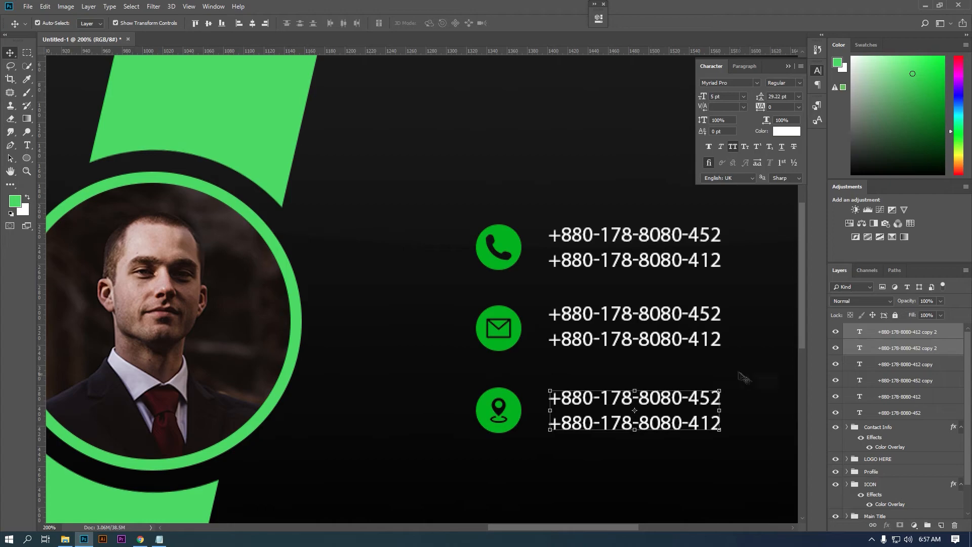
- Group each pair of text lines into its own group and expand Group 2
key("ctrl+g")
left_click(881, 348)
left_click(881, 364, "shift")
key("ctrl+g")
left_click(867, 356)
left_click(871, 373, "shift")
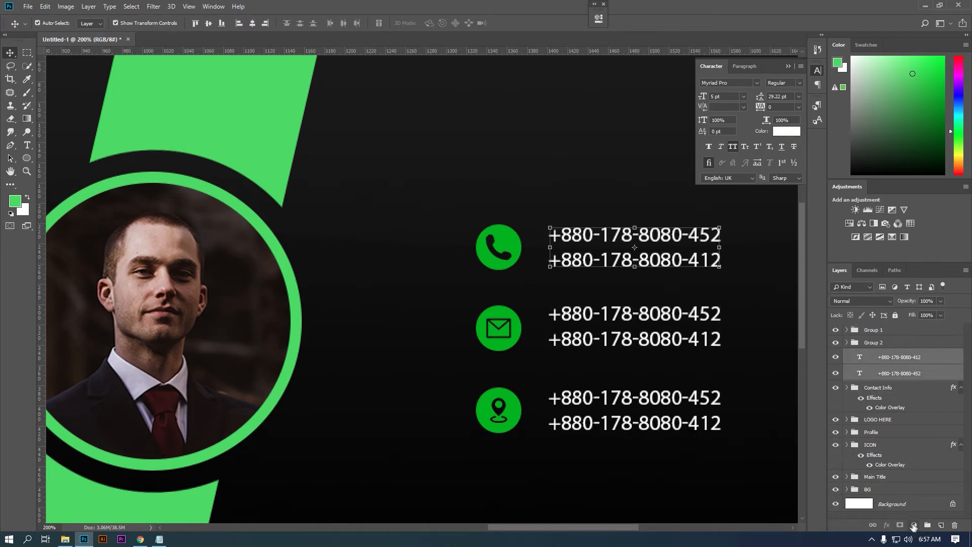
key("ctrl+g")
left_click(870, 347)
left_click(847, 343)
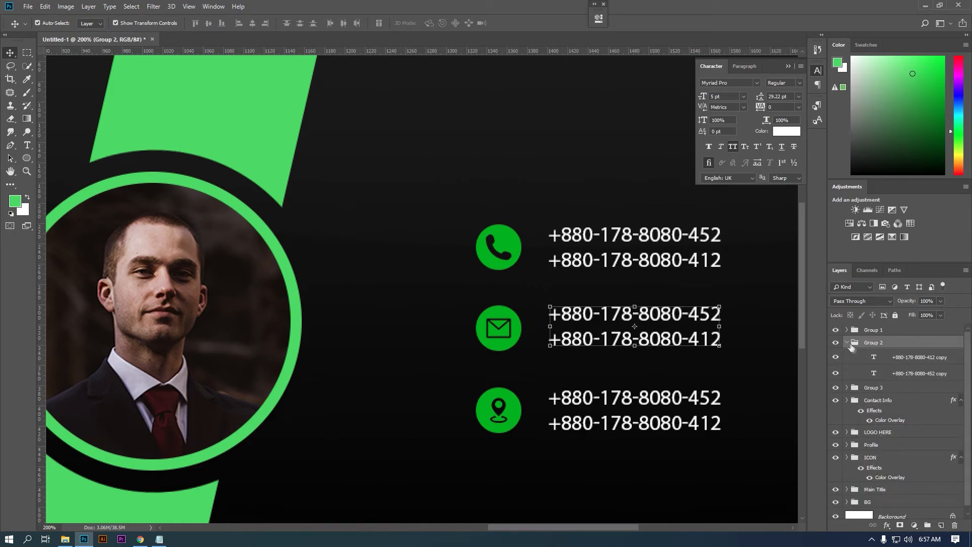
- Retype the two lines beside the mail icon as the person's Gmail and Yahoo email addresses
double_click(874, 358)
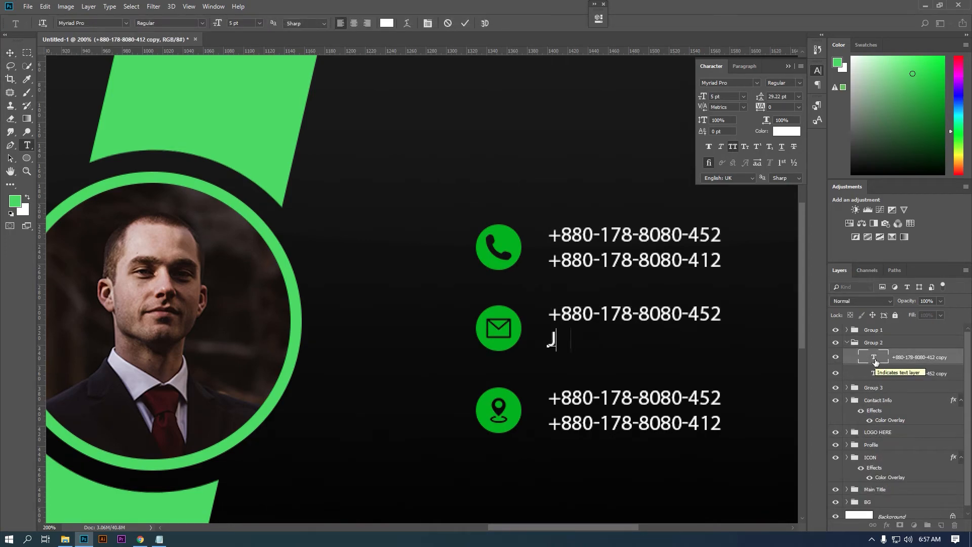
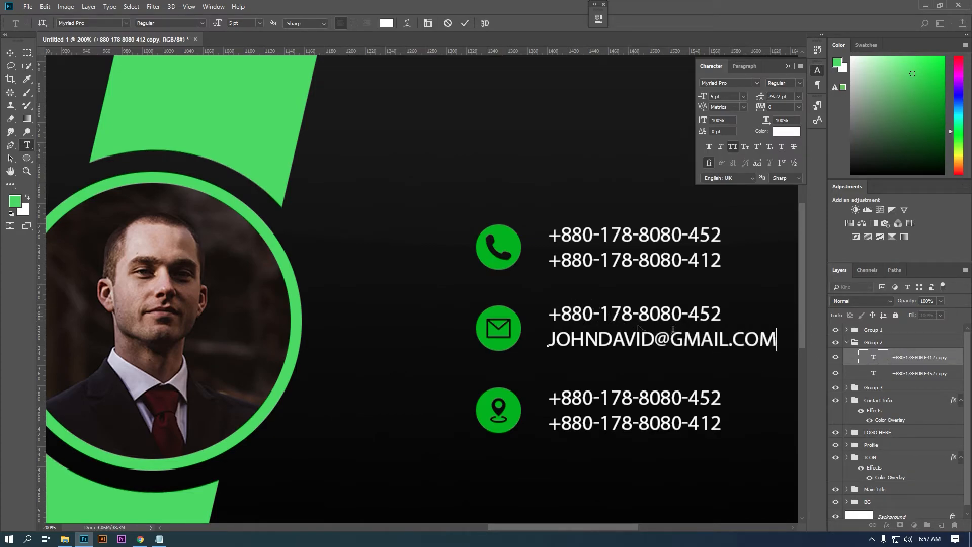
double_click(875, 373)
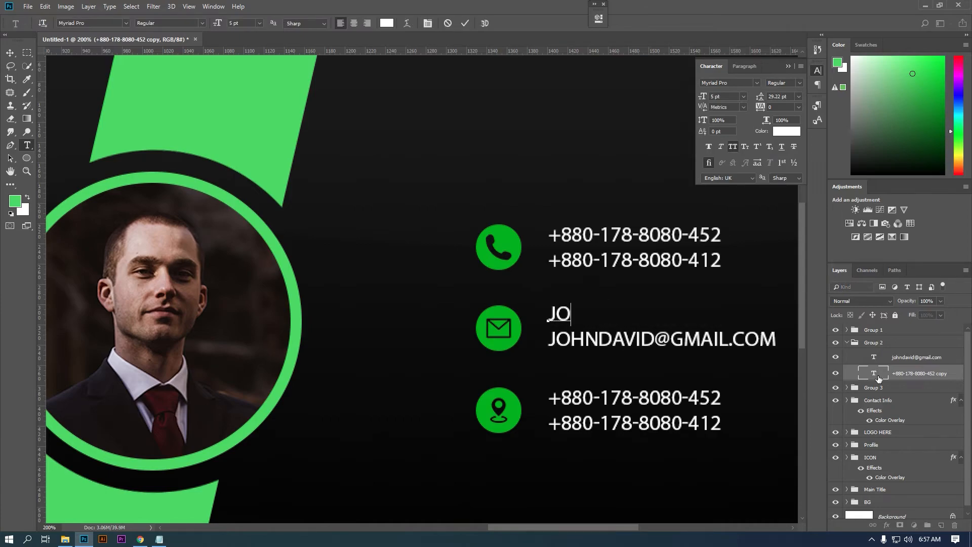
left_click(10, 52)
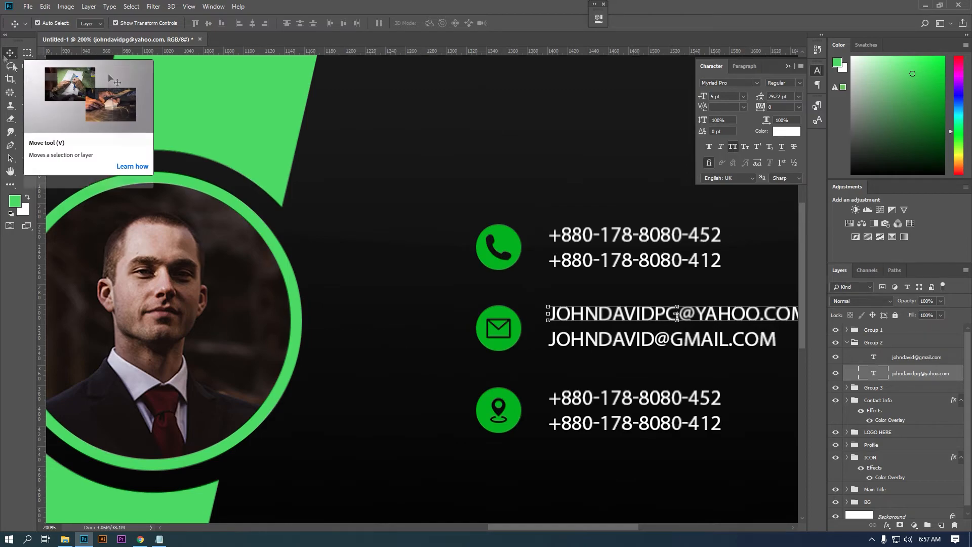
- Turn off All Caps on both email address layers so they display in lowercase
left_click(855, 390)
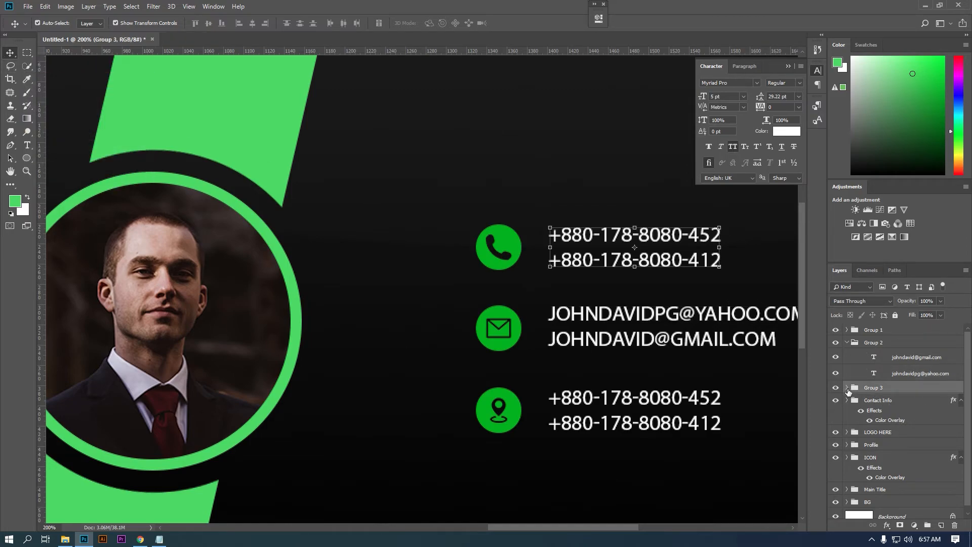
left_click(903, 371)
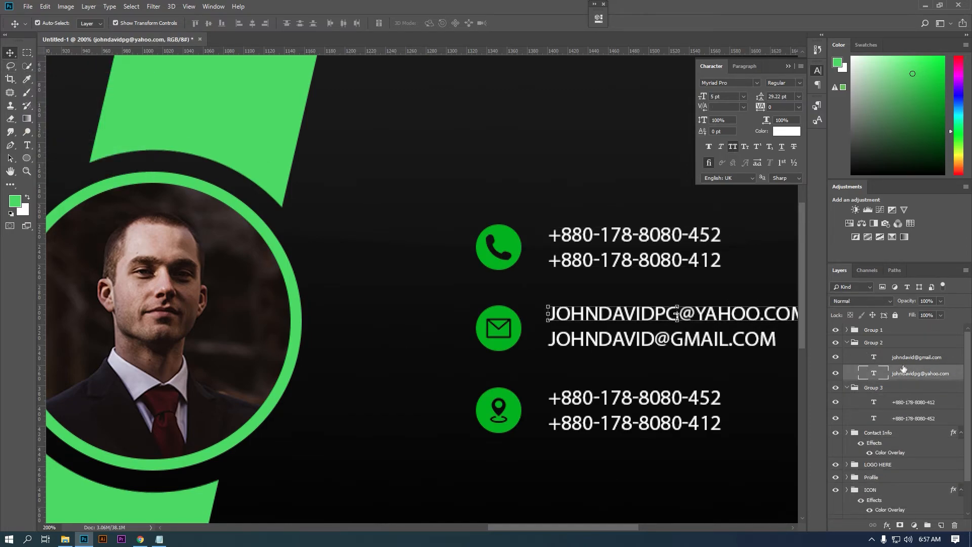
left_click(733, 148)
left_click(916, 357)
left_click(732, 147)
left_click(880, 373)
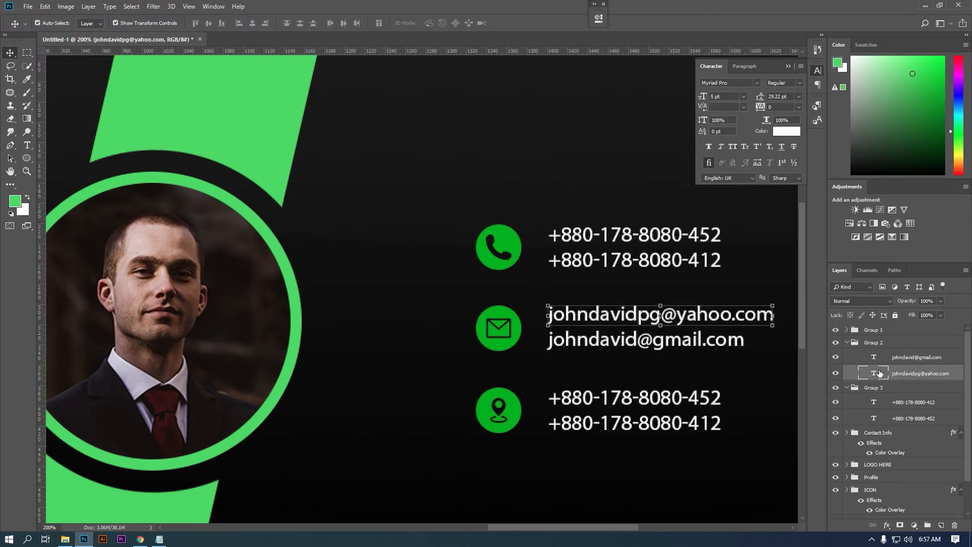
left_click(892, 403)
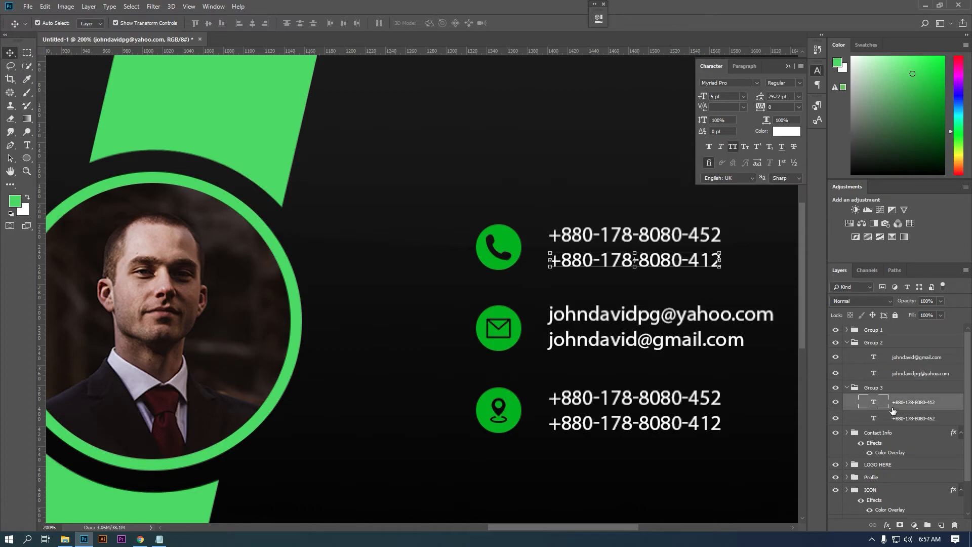
- Expand Group 1 and retype the lower line beside the location icon as the first address
left_click(878, 418)
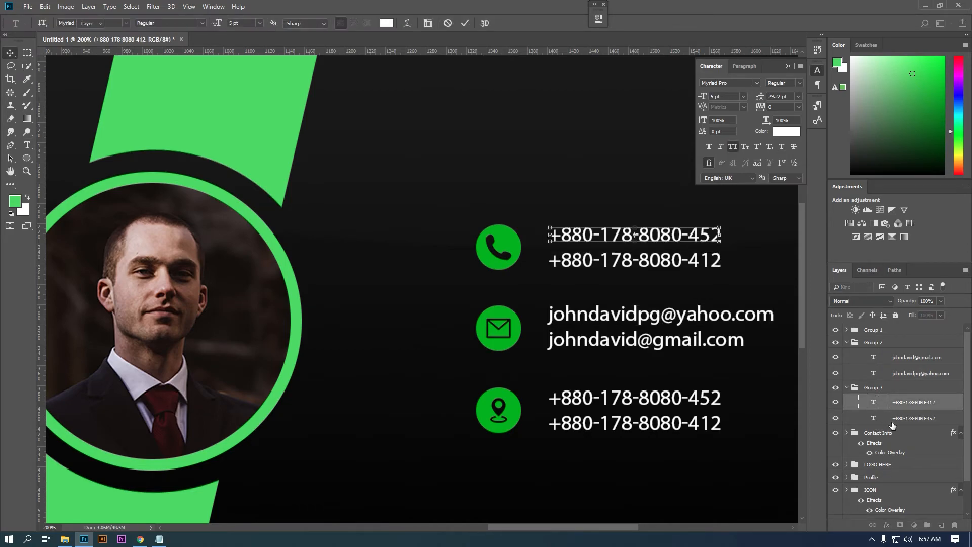
left_click(848, 330)
double_click(875, 346)
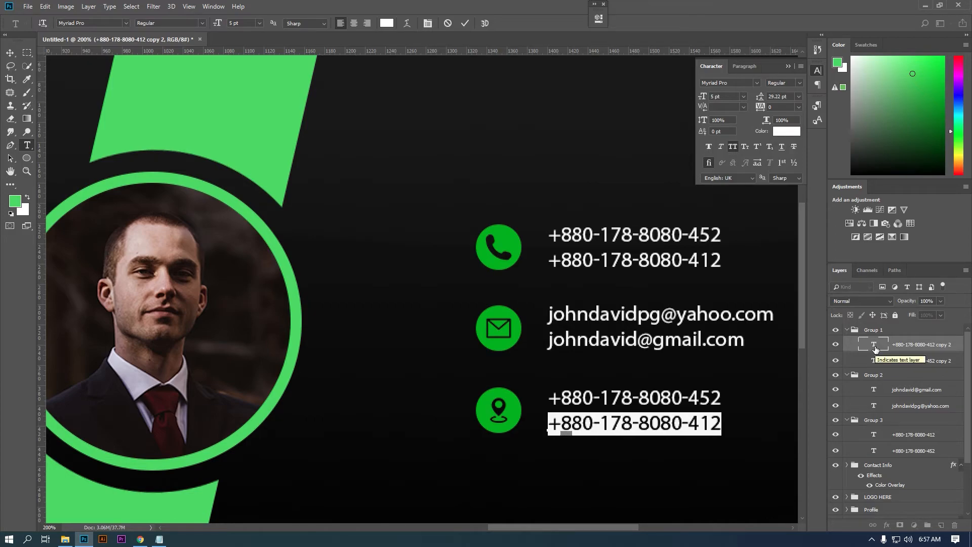
type("GEC, CHITTAG")
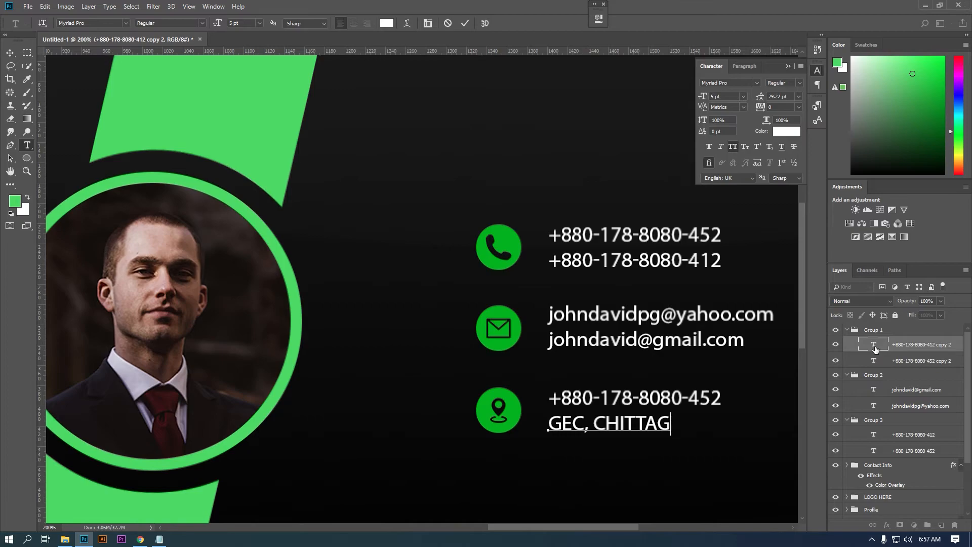
type("ONGM")
key("BackSpace")
type(",BF")
key("BackSpace")
key("BackSpace")
key("BackSpace")
- Replace the duplicated phone number line with the second address line and commit it
double_click(875, 361)
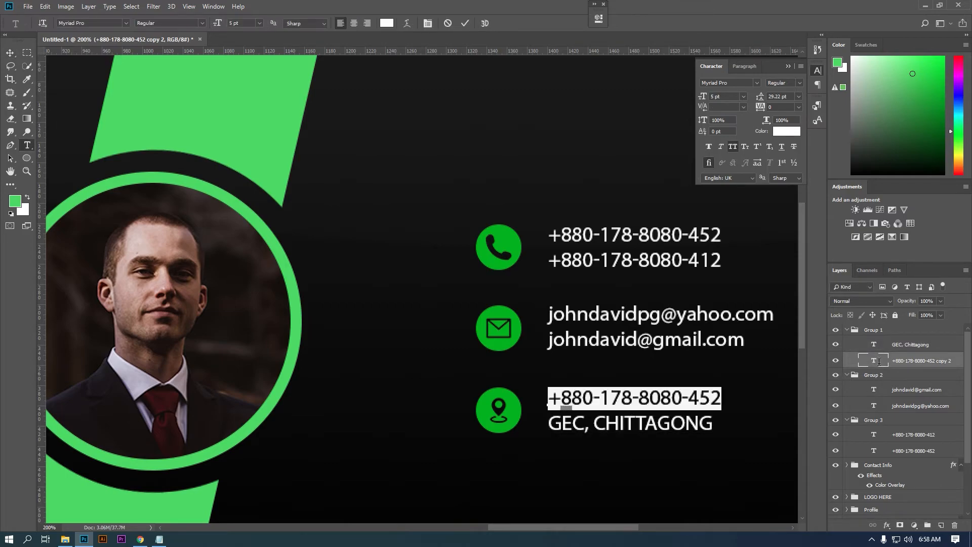
type("H")
key("BackSpace")
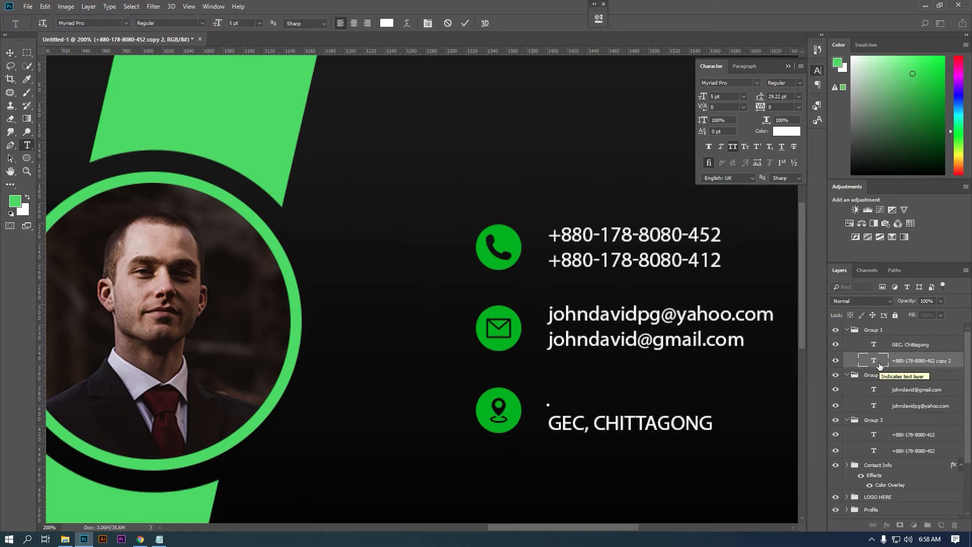
type("ALONGKAR, CHITTAG")
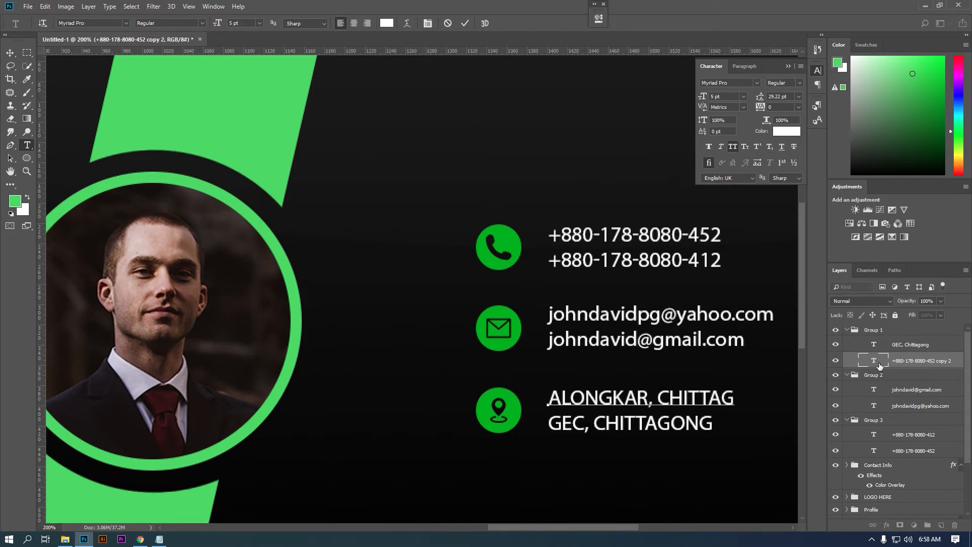
type("ONG")
left_click(10, 52)
- Turn off All Caps on the new address line and capitalise its place-name initials
left_click(733, 147)
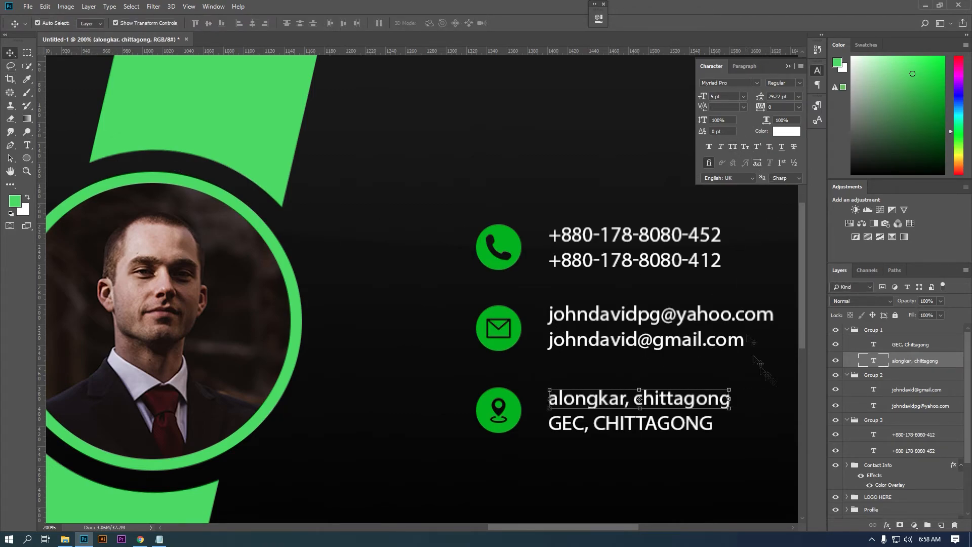
double_click(873, 360)
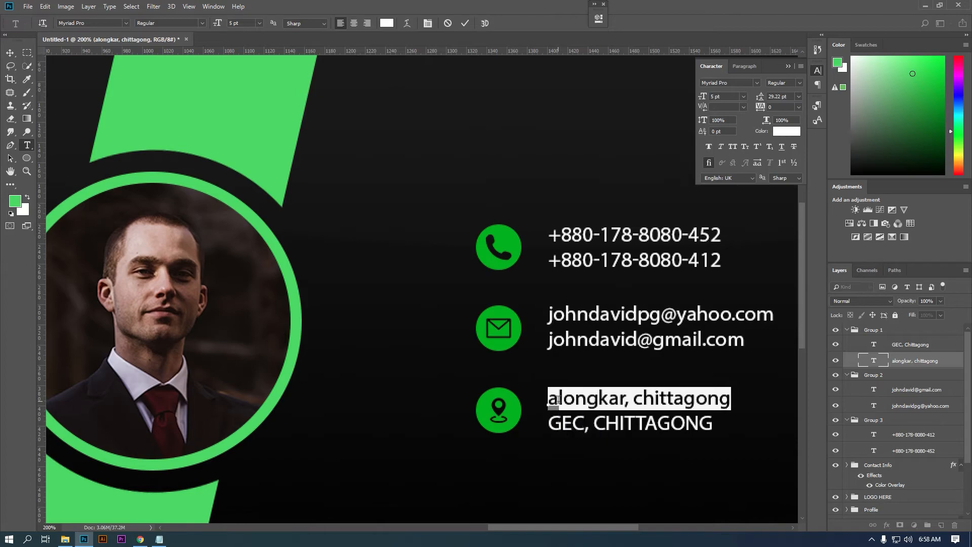
key("Left")
key("shift+Right")
type("A")
key("ctrl+Right")
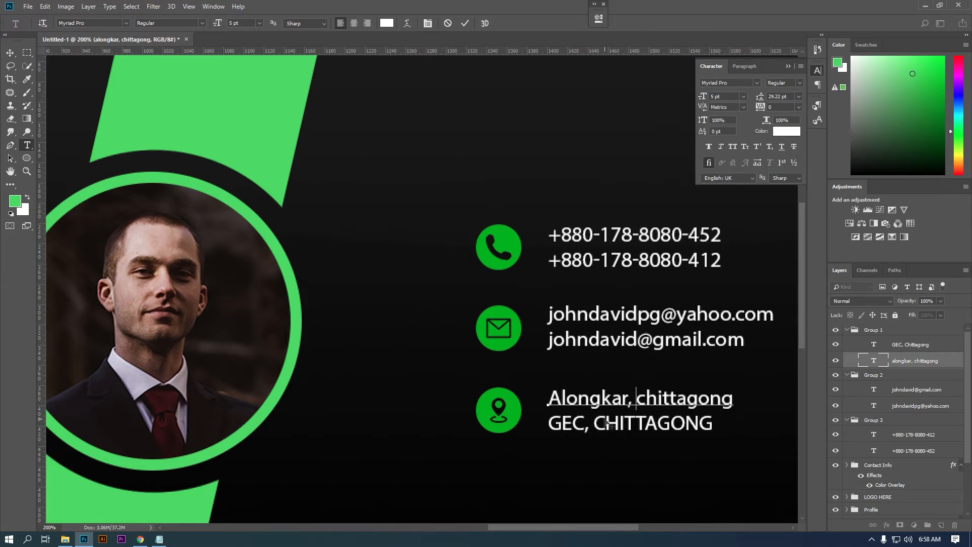
key("shift+Right")
type("C")
- Turn off All Caps on the other address line so both show in title case
left_click(884, 346)
double_click(884, 347)
key("shift+Left")
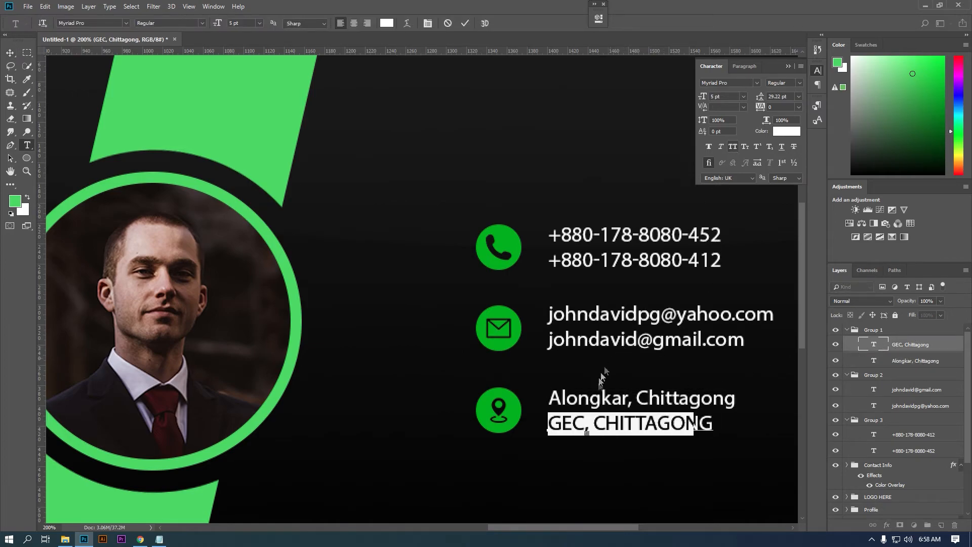
key("ctrl+shift+k")
key("ctrl+Return")
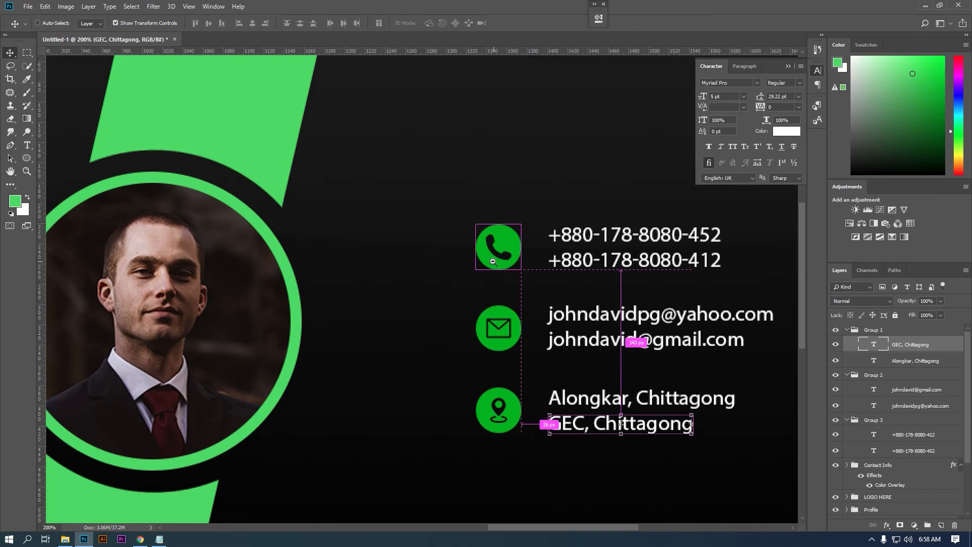
- Rename the address-lines group to Address
left_click(493, 261, "ctrl+alt")
left_click(493, 262, "ctrl+alt")
left_click_drag(613, 290, 742, 300)
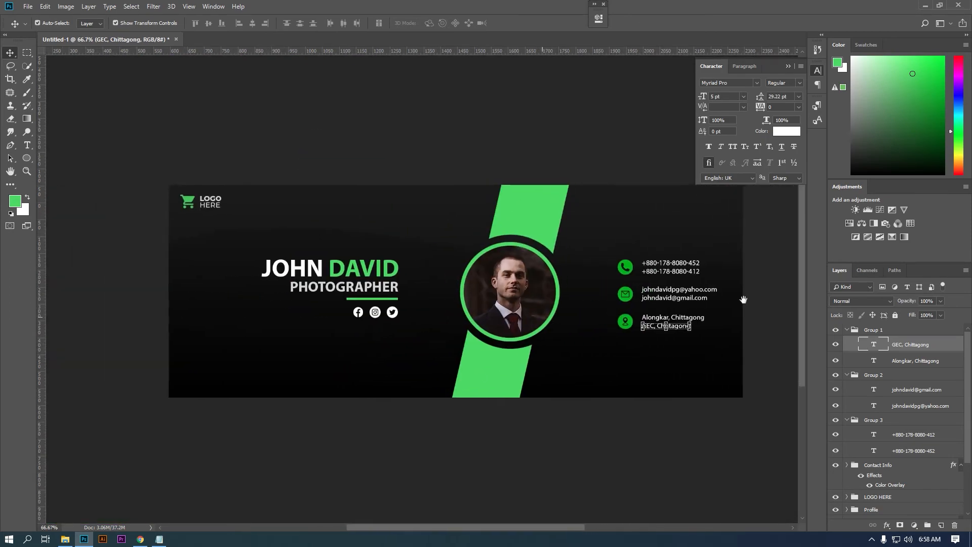
left_click(788, 66)
key("m")
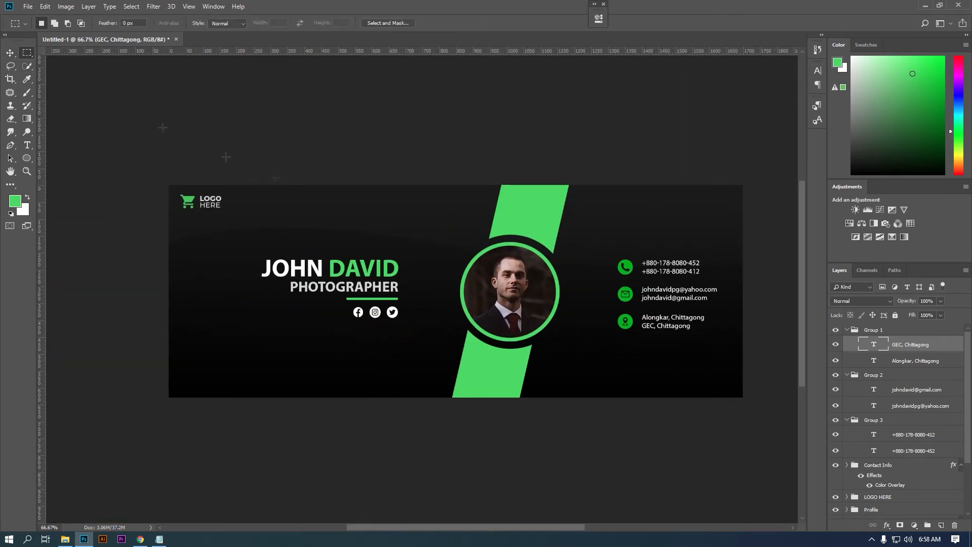
left_click(595, 298, "ctrl")
left_click(873, 330)
left_click(838, 332)
double_click(865, 332)
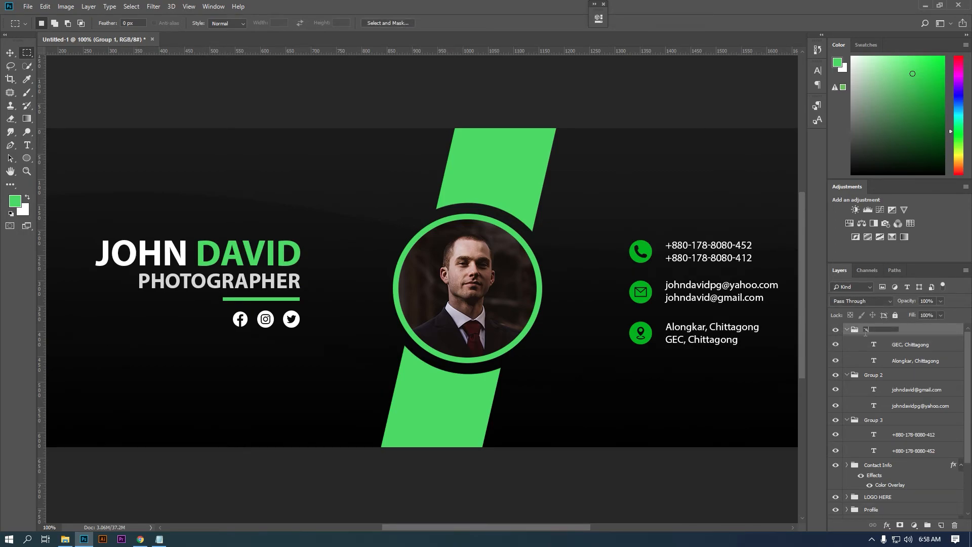
key("Return")
- Rename the email group to Email
double_click(874, 376)
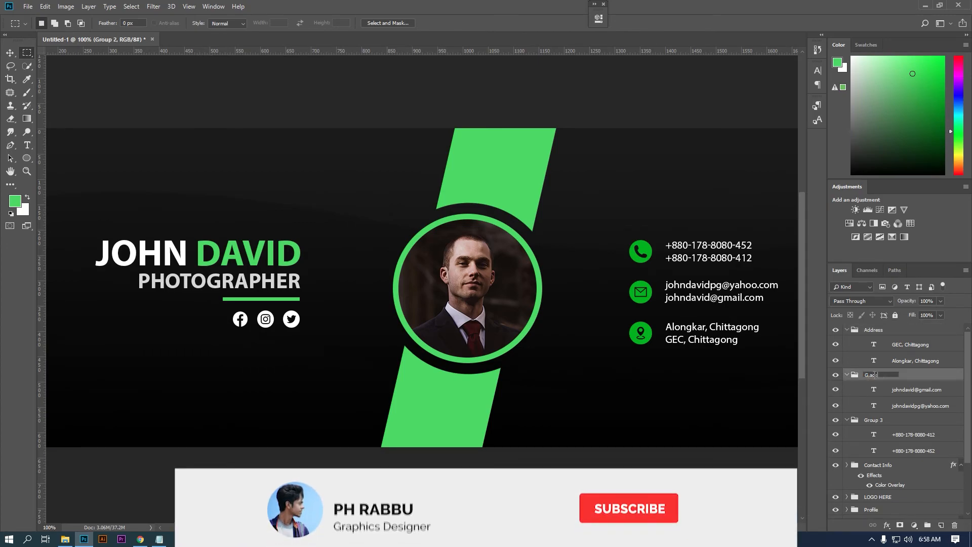
type("G")
key("BackSpace")
type("Email")
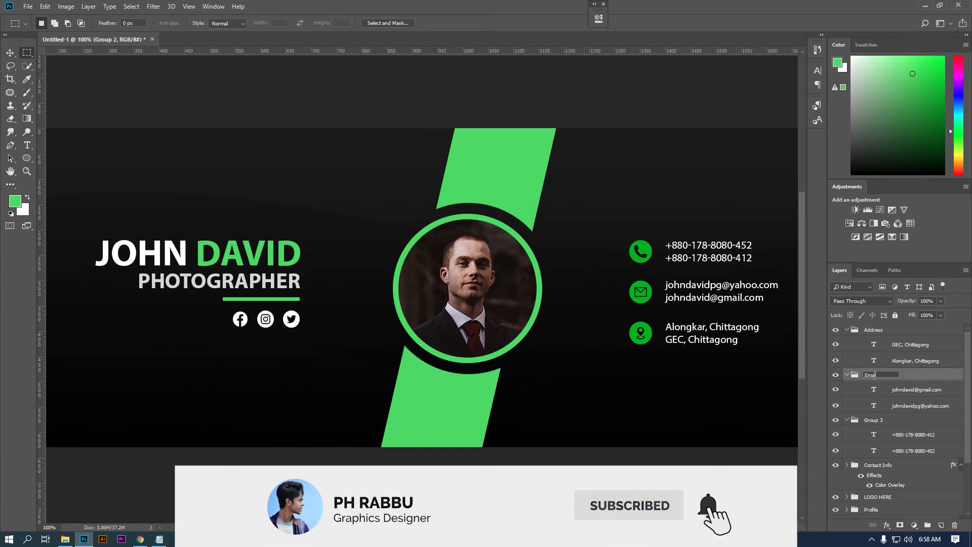
key("Return")
- Rename the phone-number group to Call and move the Contact Info group to the top
left_click(847, 329)
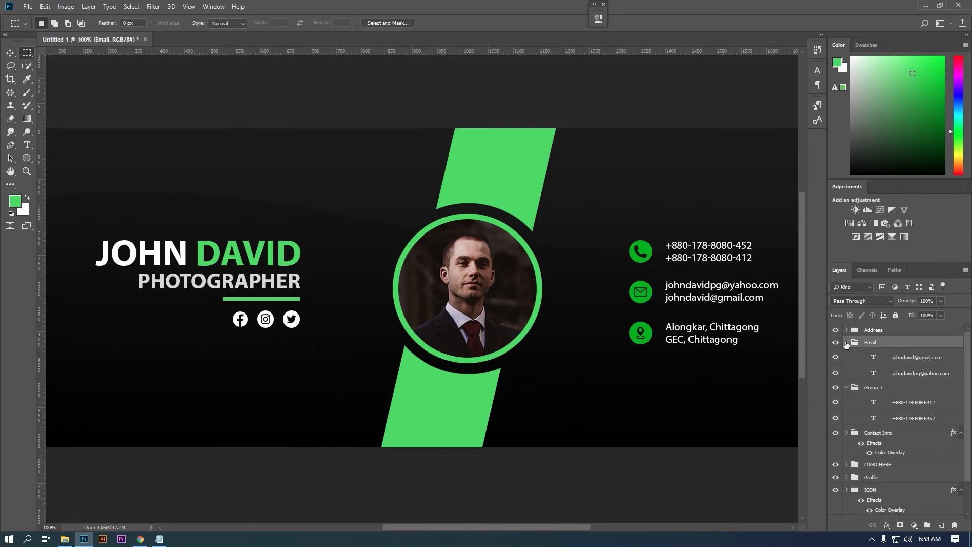
left_click(847, 342)
double_click(873, 354)
type("Call")
key("Return")
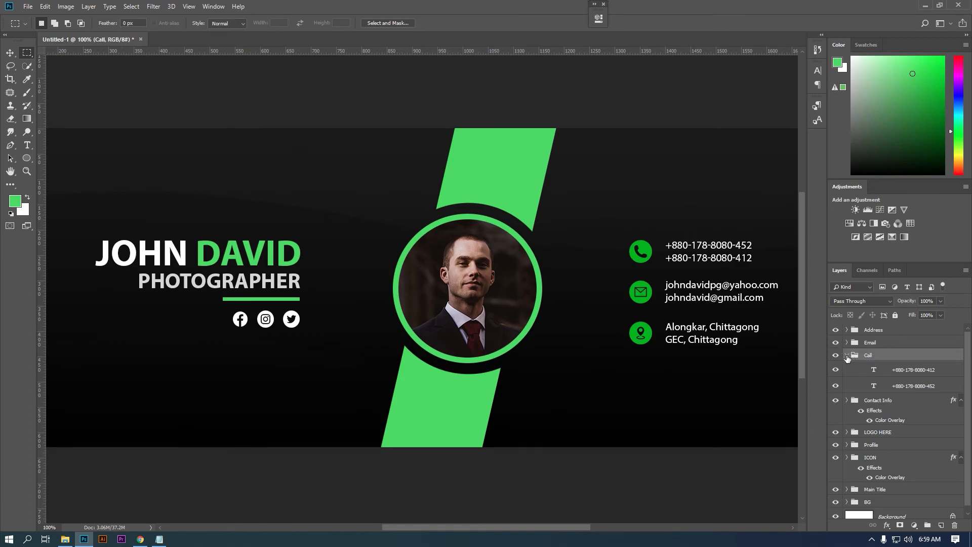
left_click(847, 355)
left_click(847, 367)
left_click_drag(877, 367, 884, 330)
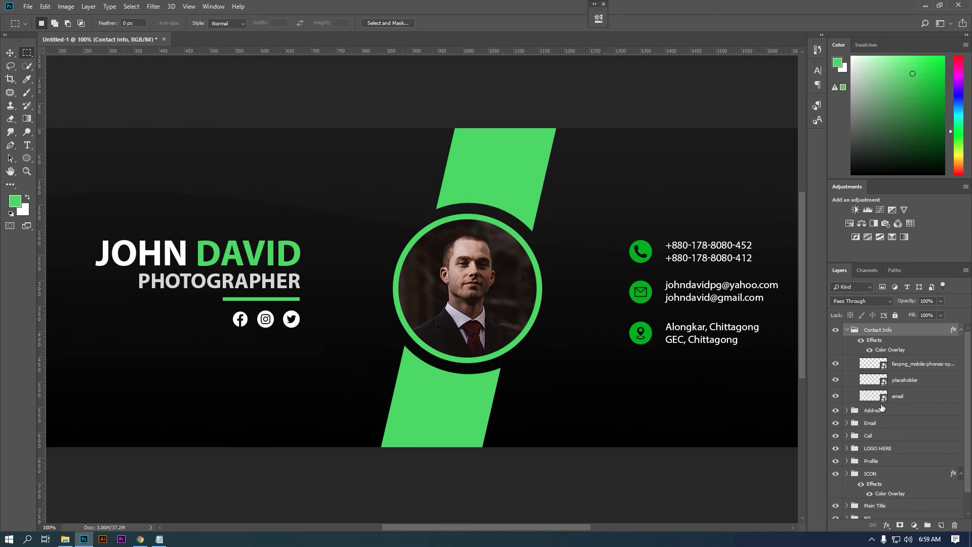
- Vertically centre the Address text on the pin icon, then pair Email and Call with their icons
left_click(881, 410)
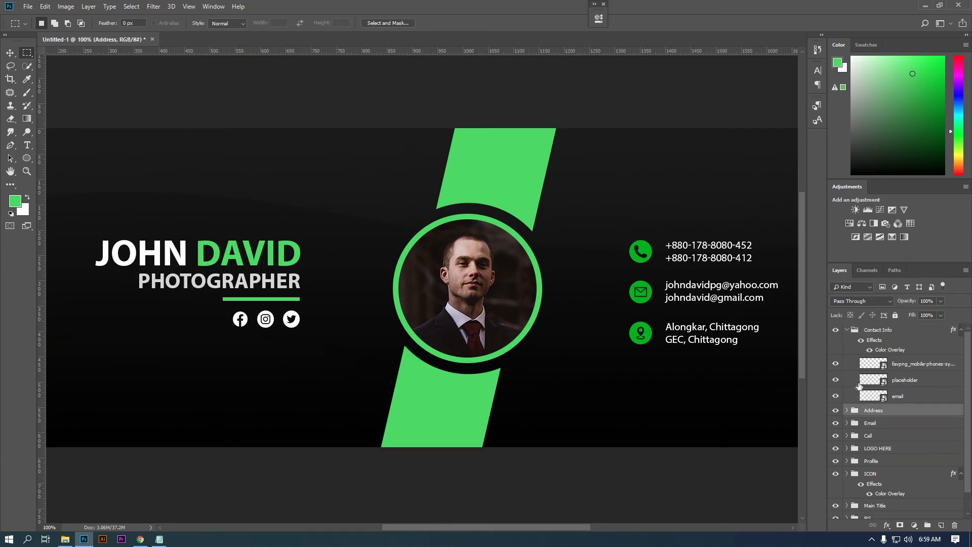
left_click(911, 382, "ctrl")
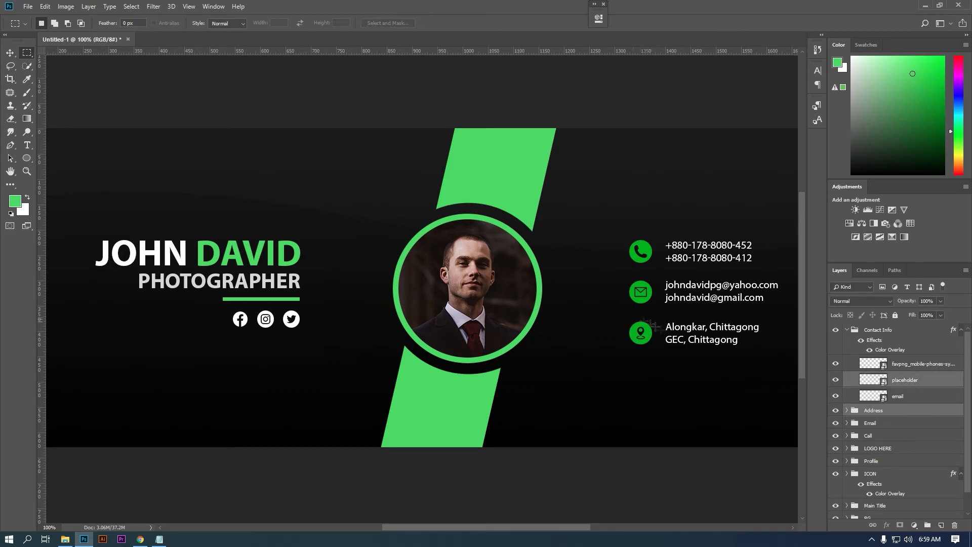
left_click(10, 53)
left_click(208, 23)
left_click(894, 424)
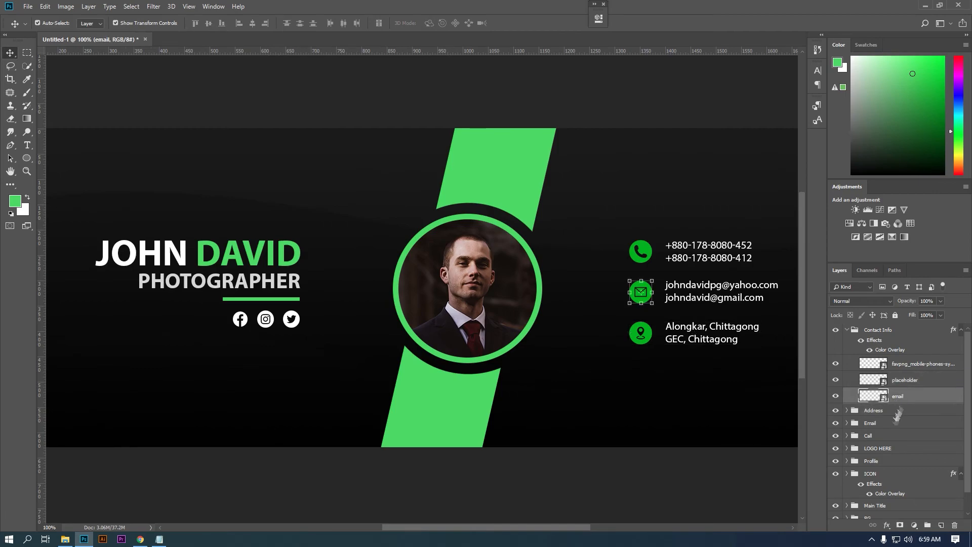
left_click(898, 396, "ctrl")
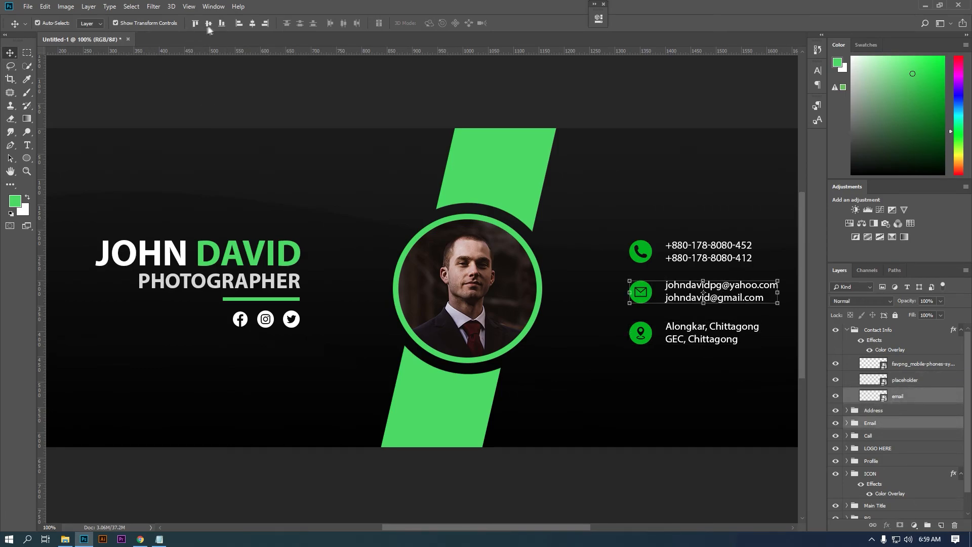
left_click(880, 436)
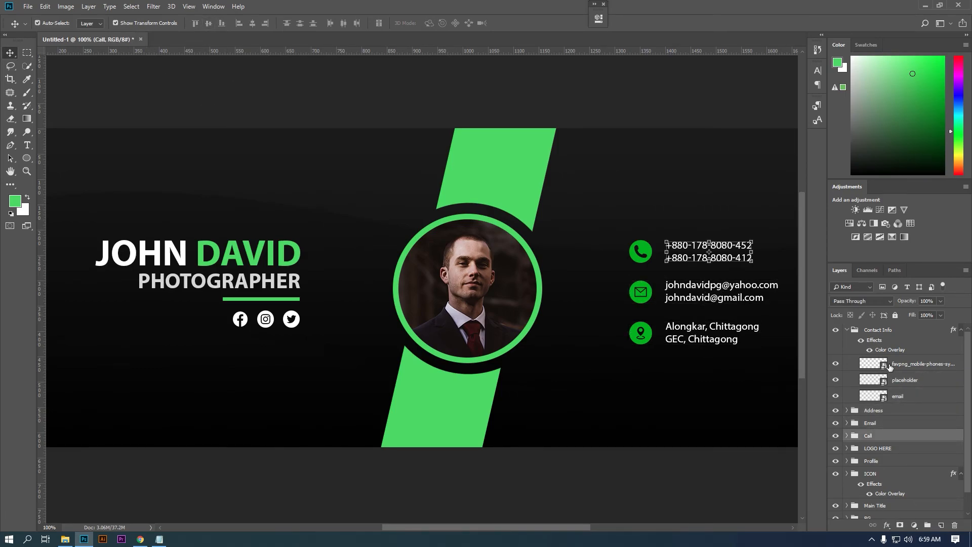
left_click(889, 365, "ctrl")
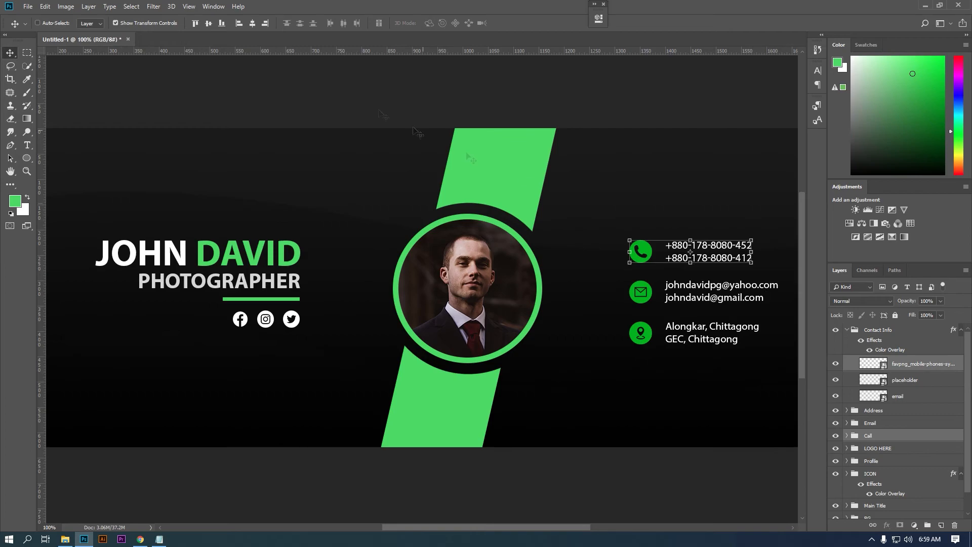
- Select the Address, Email and Call groups together
left_click(27, 53)
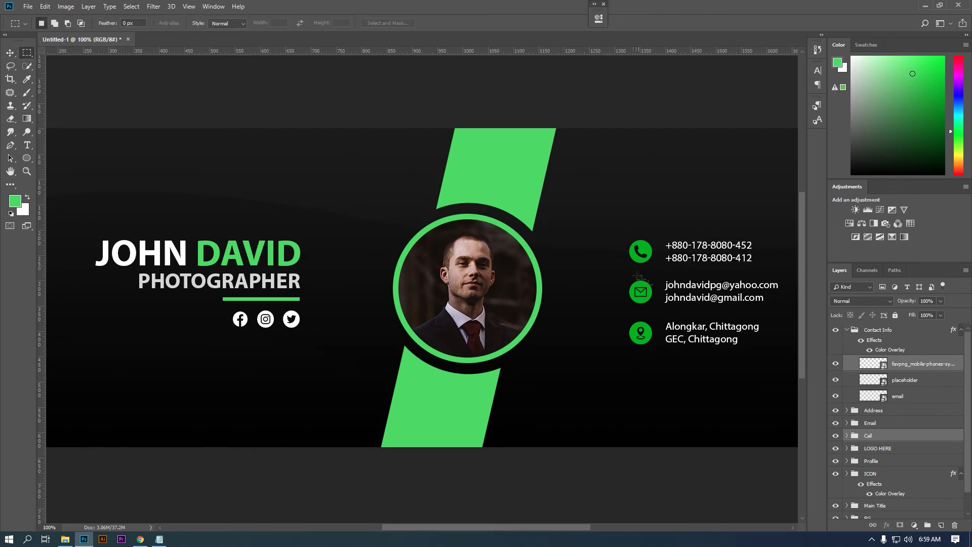
left_click(883, 410)
left_click(883, 422, "ctrl")
left_click(884, 436, "ctrl")
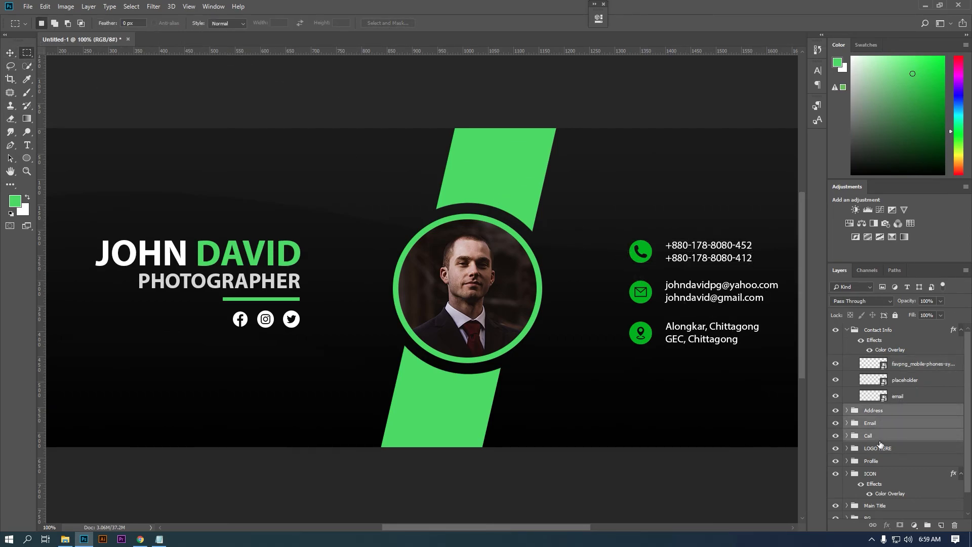
left_click(10, 53)
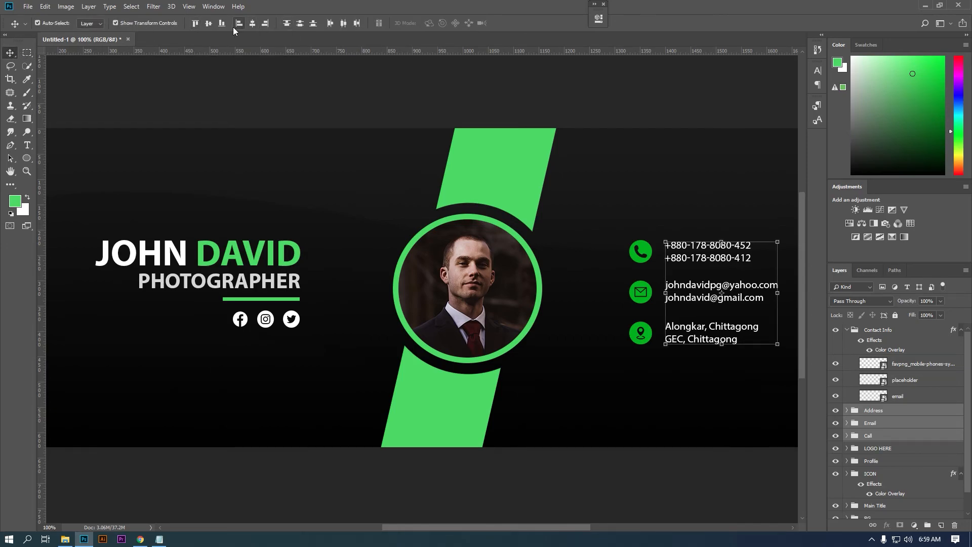
left_click(29, 54)
scroll(470, 297, "down", 1)
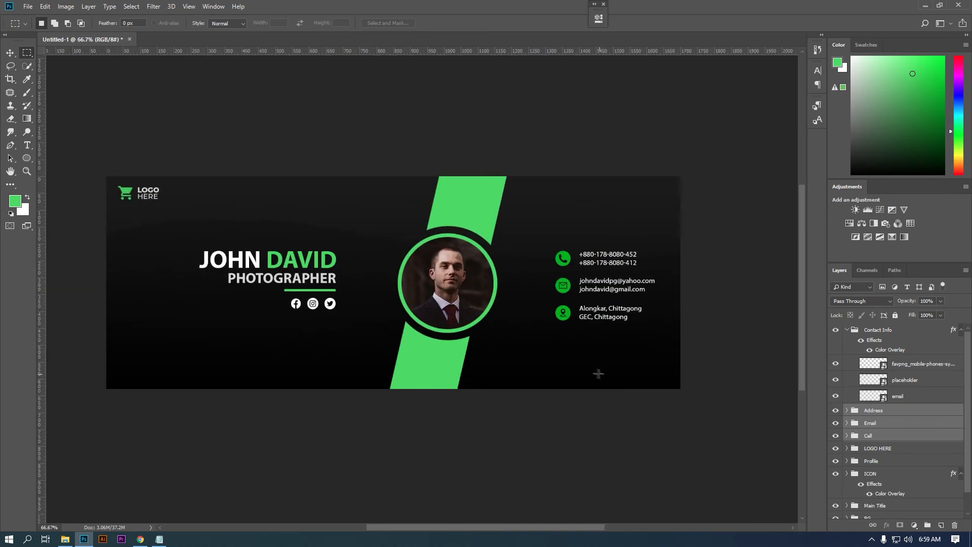
- Group the contact layers as Contact and rename Contact Info to Contact Icon
left_click_drag(657, 389, 704, 397)
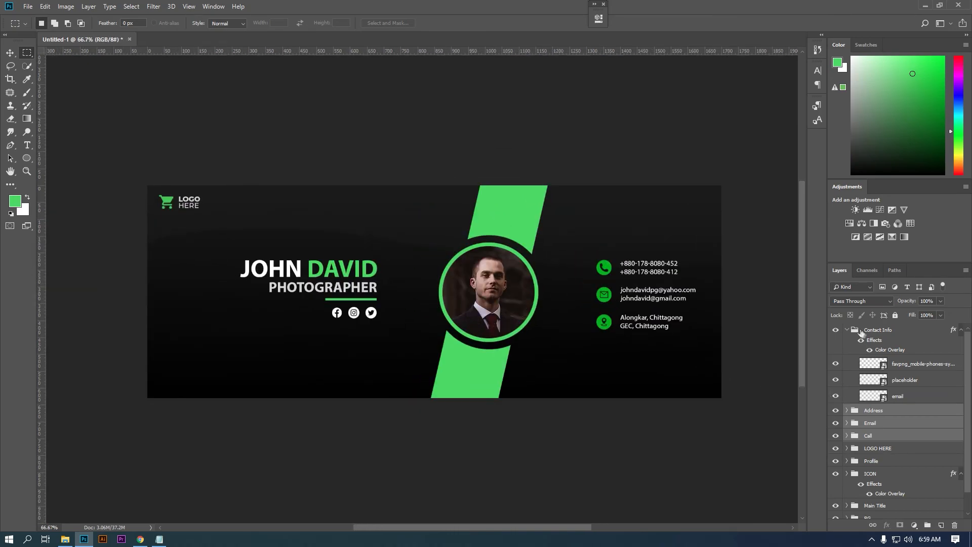
left_click(847, 330)
left_click(878, 332)
left_click(883, 392, "shift")
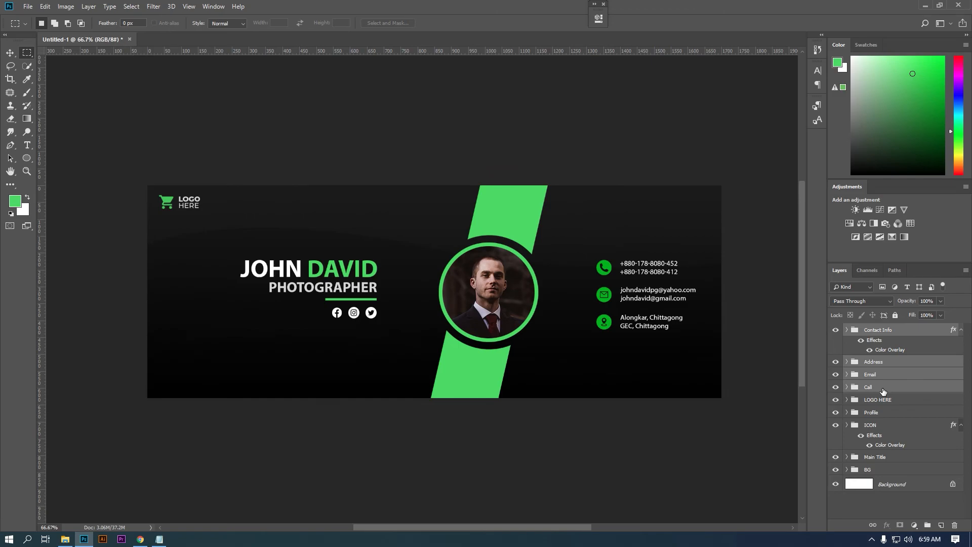
key("ctrl+g")
double_click(876, 329)
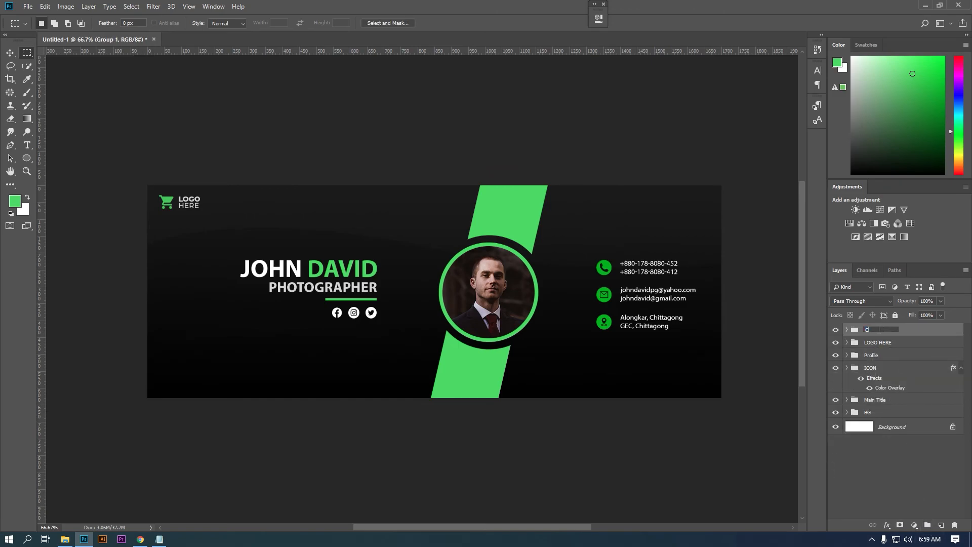
key("Return")
left_click(847, 329)
double_click(894, 343)
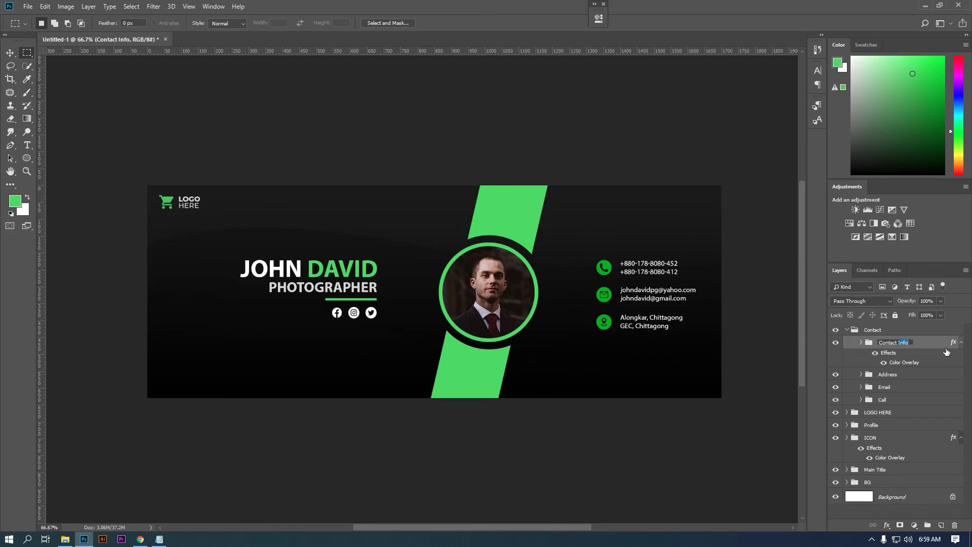
key("Return")
left_click(847, 330)
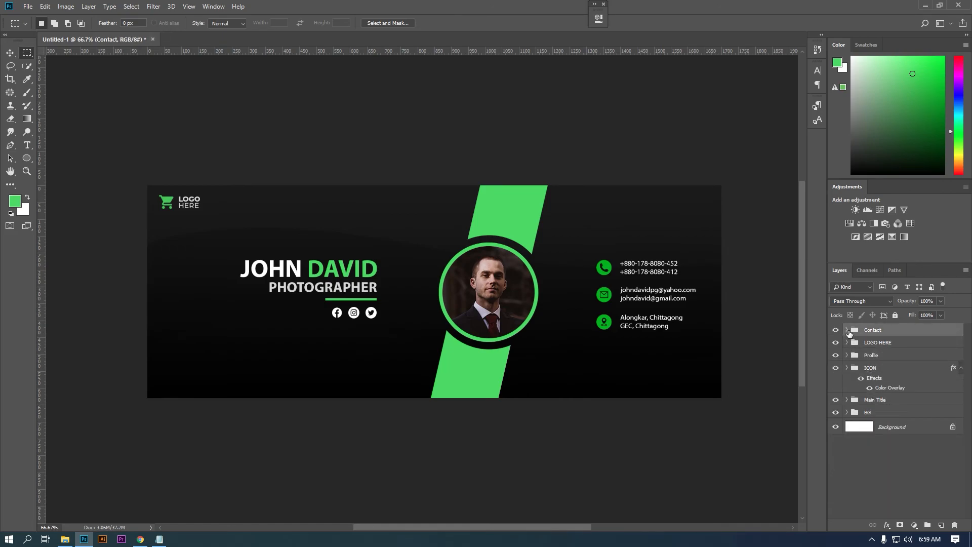
- Scale the Contact group to about 109% and nudge it slightly up-left
left_click(11, 52)
key("ctrl+t")
left_click_drag(699, 258, 706, 255)
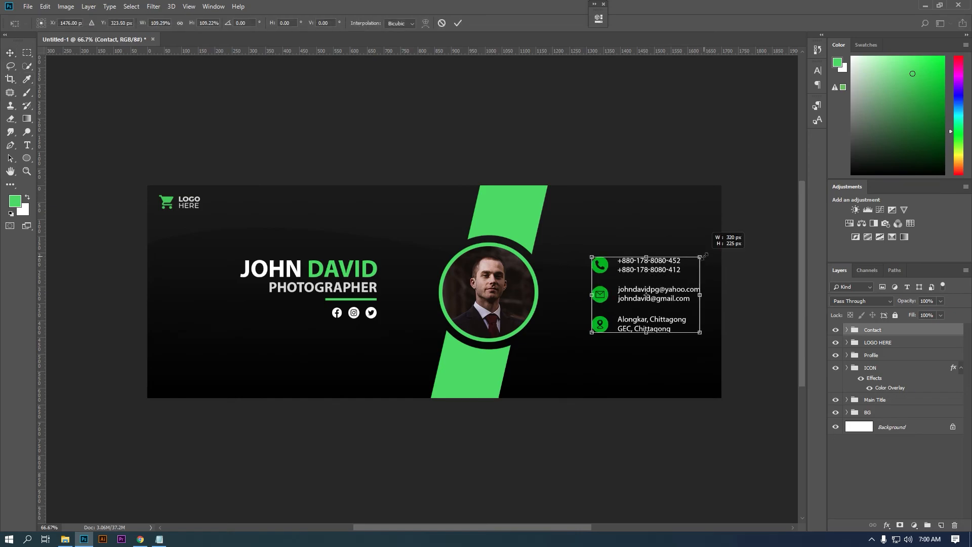
left_click_drag(677, 289, 675, 286)
key("Return")
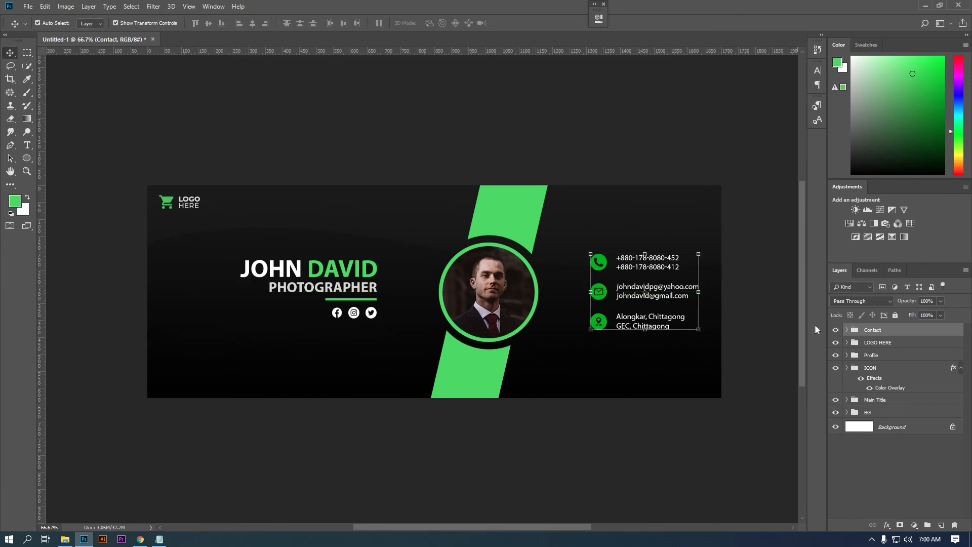
- Nudge the phone row down slightly and the address row up slightly
left_click(847, 330)
left_click(860, 343)
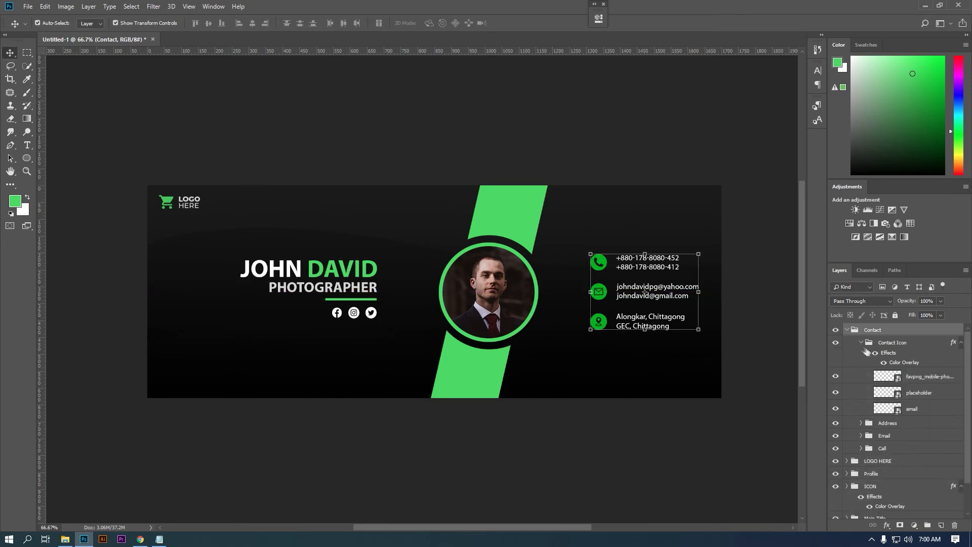
left_click(922, 382)
left_click(899, 448, "ctrl")
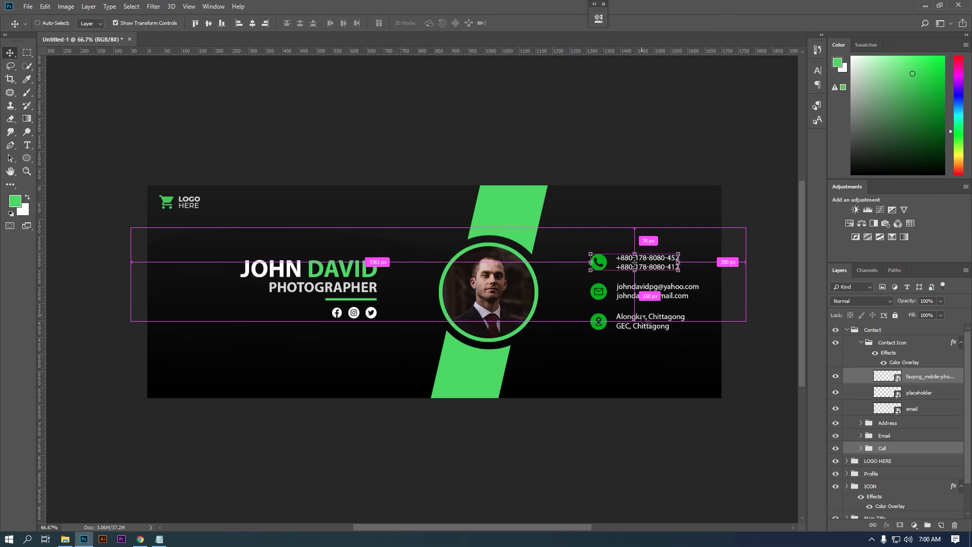
key("Down")
key("Down")
key("Down")
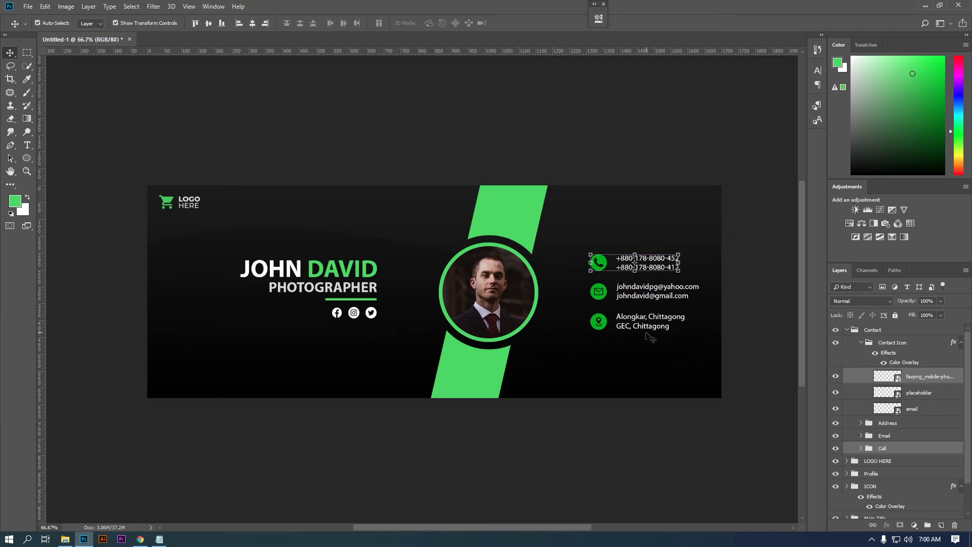
key("Down")
key("Down")
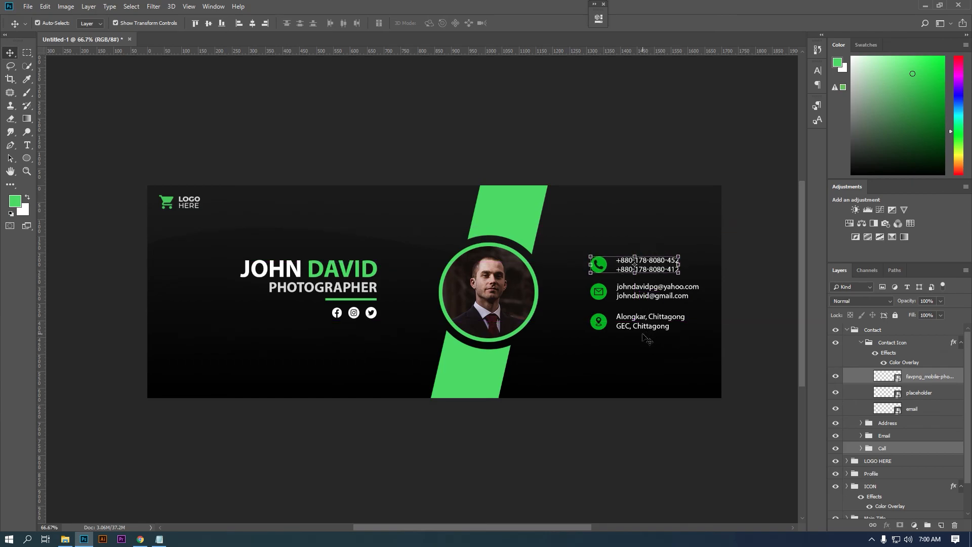
key("Up")
key("Up")
key("Up")
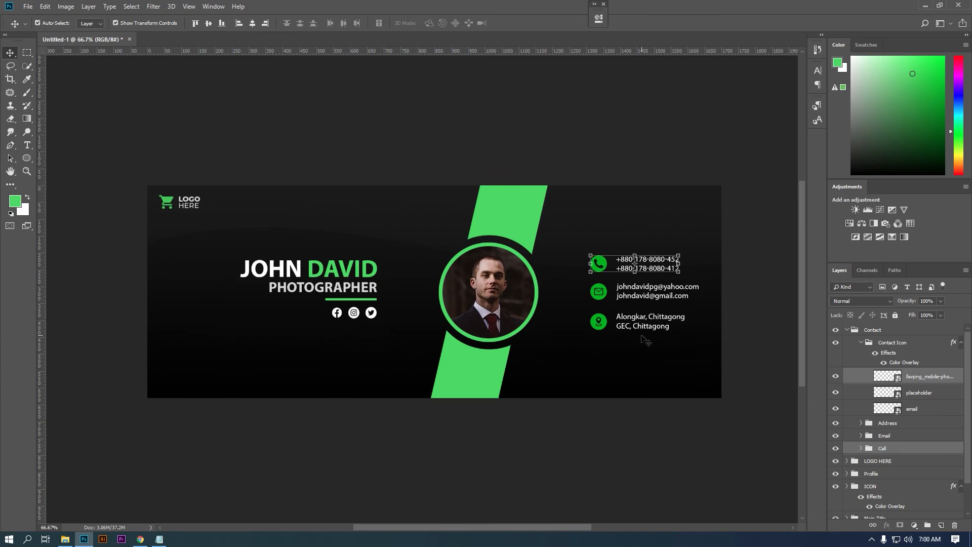
left_click(898, 436)
left_click(897, 427)
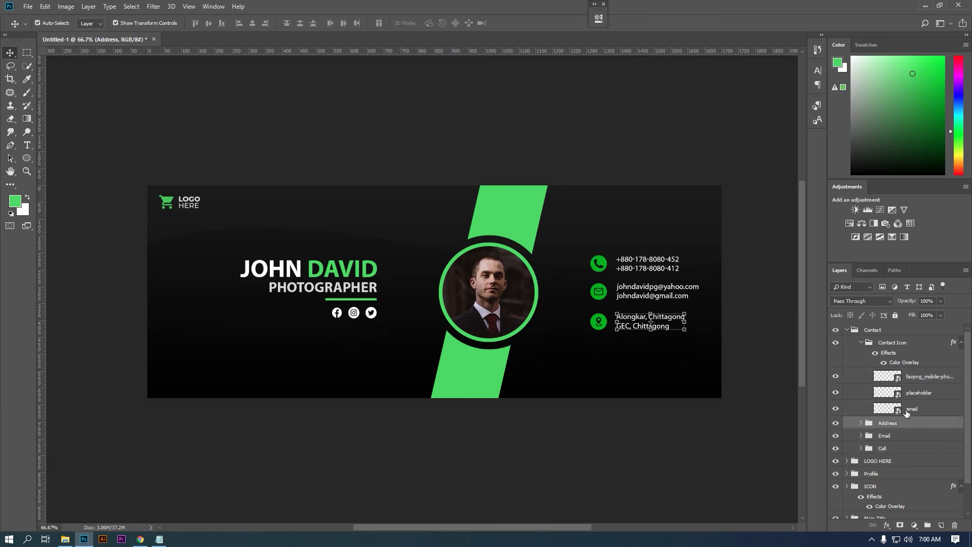
left_click(917, 394, "ctrl")
key("Up")
key("Up")
key("Up")
key("Up")
key("Up")
key("Up")
key("Up")
key("Up")
key("Up")
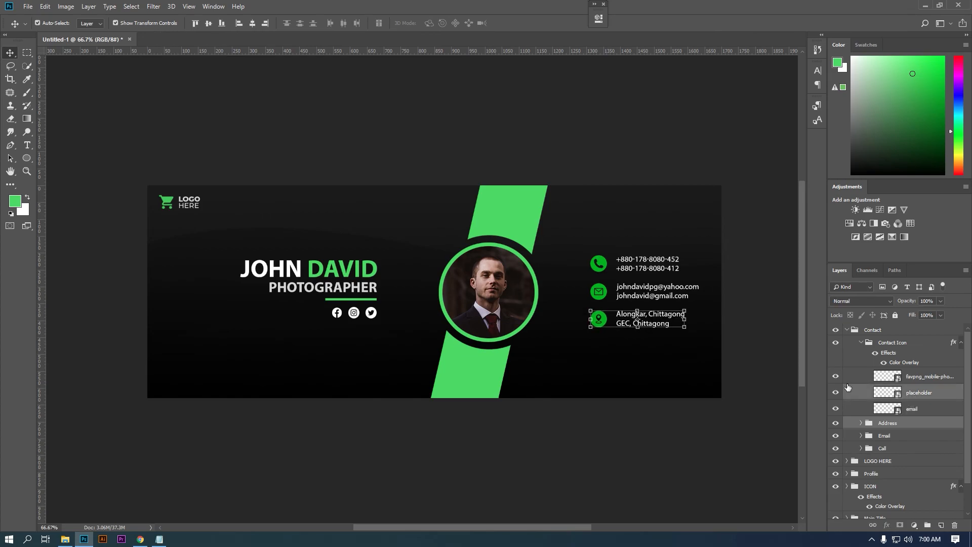
- Distribute all contact icons and text layers evenly by vertical centres
left_click(930, 377)
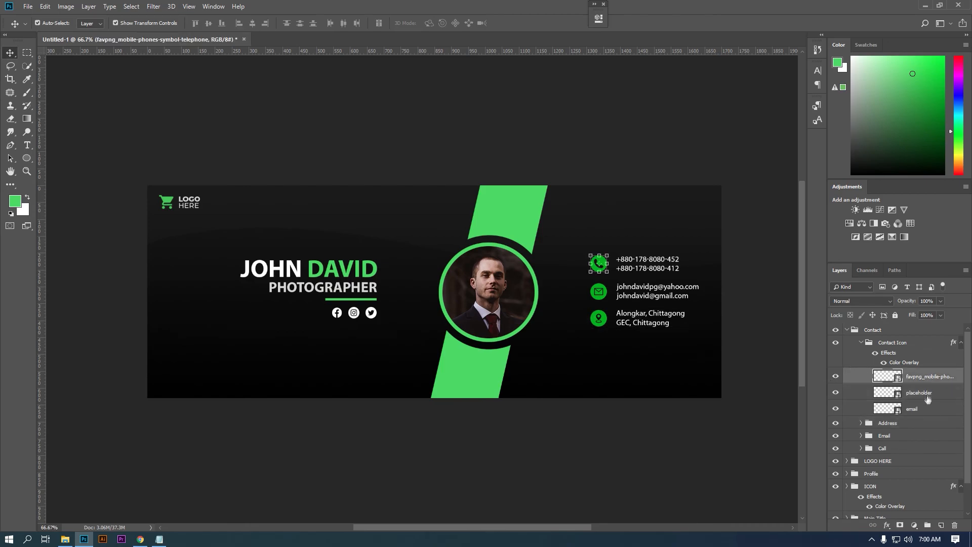
left_click(919, 450, "shift")
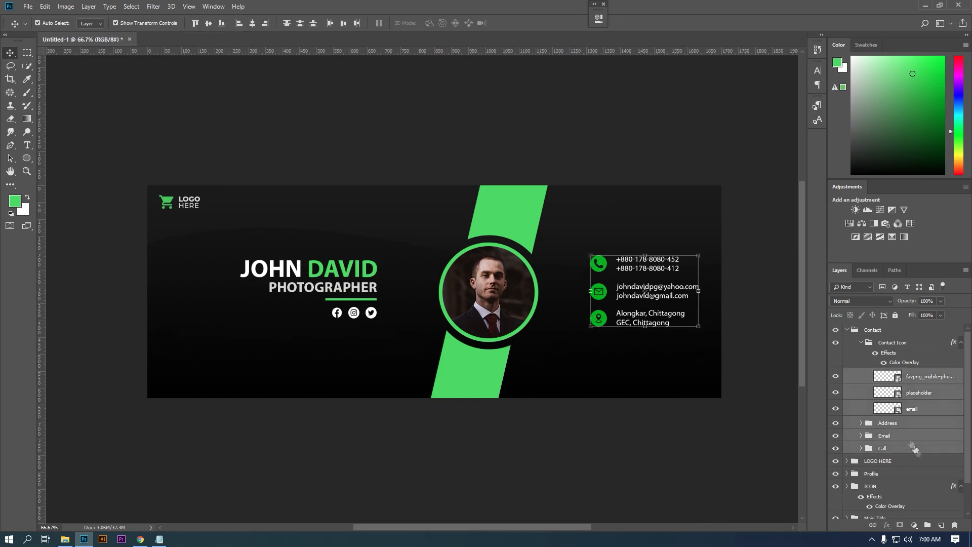
left_click(300, 26)
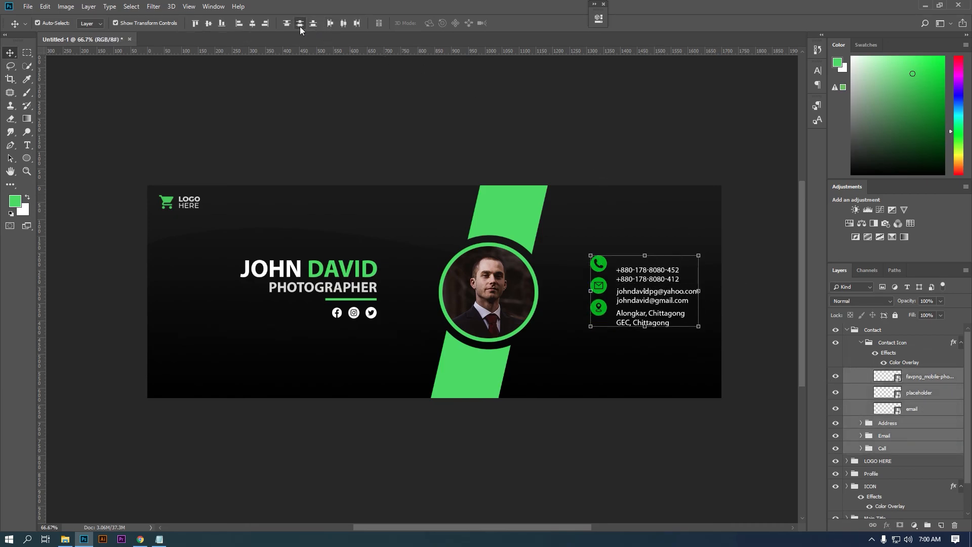
key("ctrl+z")
key("ctrl+z")
left_click(304, 29)
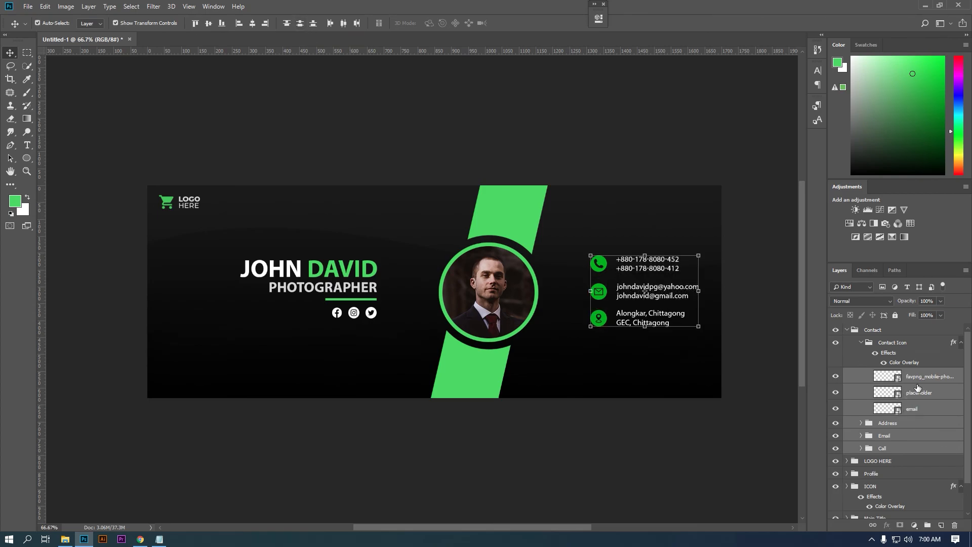
- Evenly distribute the three contact icons and the Address, Email and Call text lines
left_click(917, 377)
left_click(911, 408, "shift")
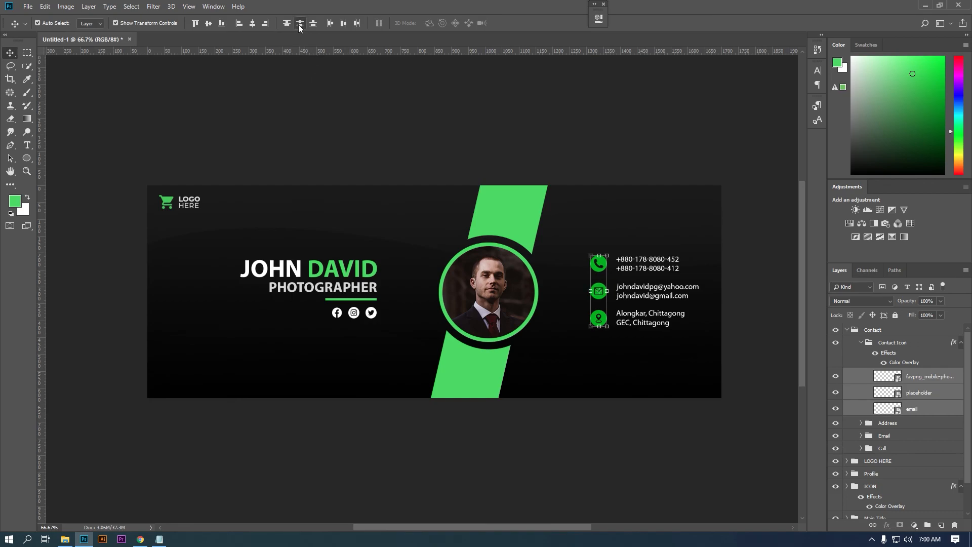
left_click(906, 423)
left_click(906, 448, "shift")
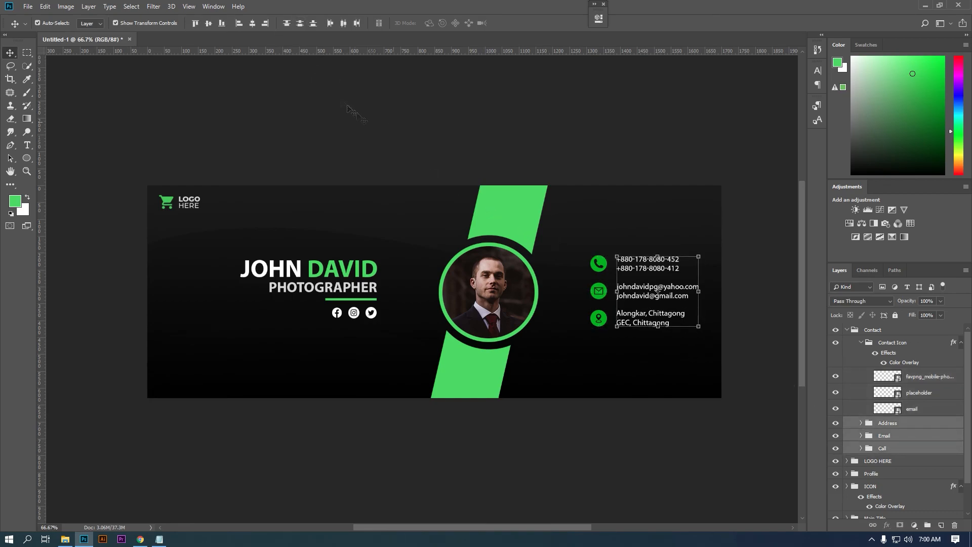
left_click(299, 24)
- Nudge the Contact block slightly left and down
key("m")
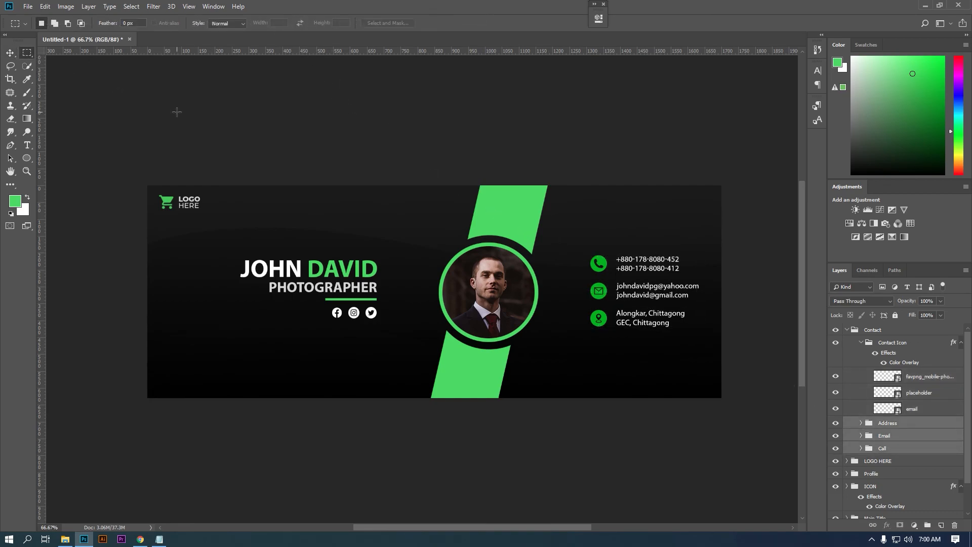
left_click(10, 52)
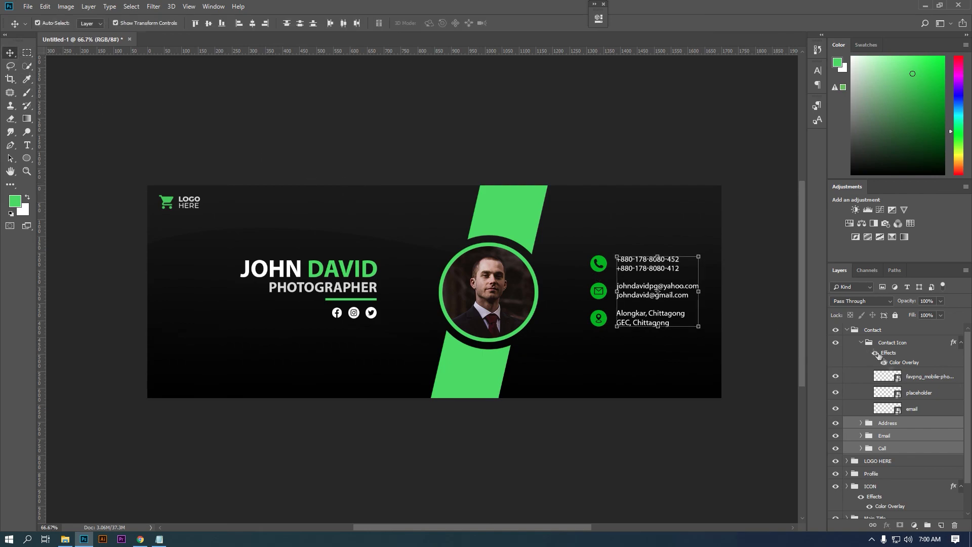
left_click(847, 329)
left_click_drag(669, 296, 666, 298)
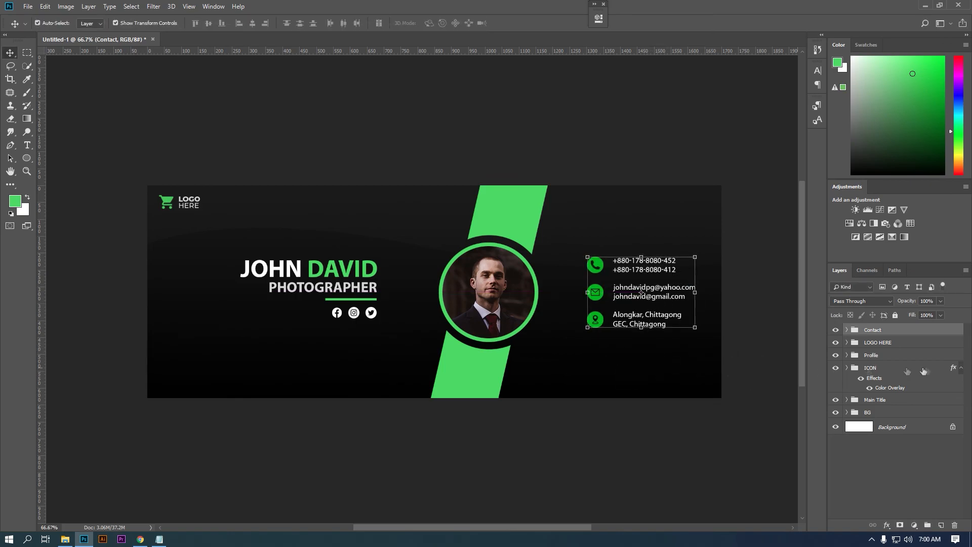
- Shift the Main Title group and social icons about 5 px left
left_click(889, 367)
left_click(887, 355)
left_click(884, 368)
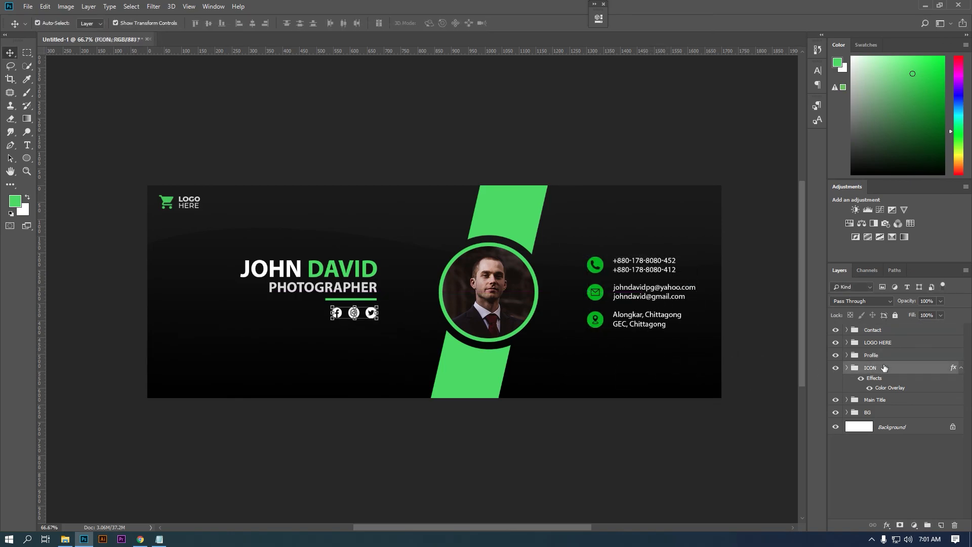
left_click(884, 357)
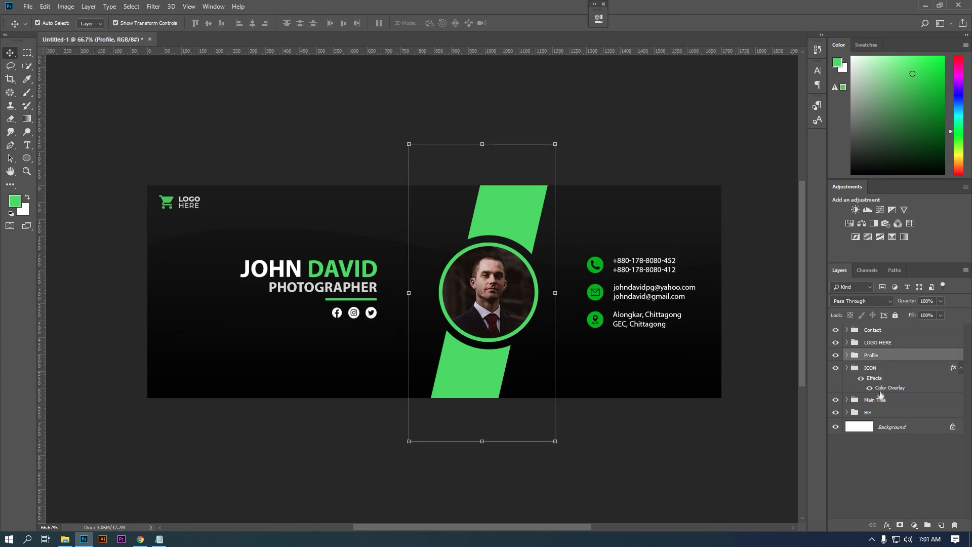
left_click(881, 399)
left_click(890, 369, "ctrl")
left_click_drag(368, 293, 364, 292)
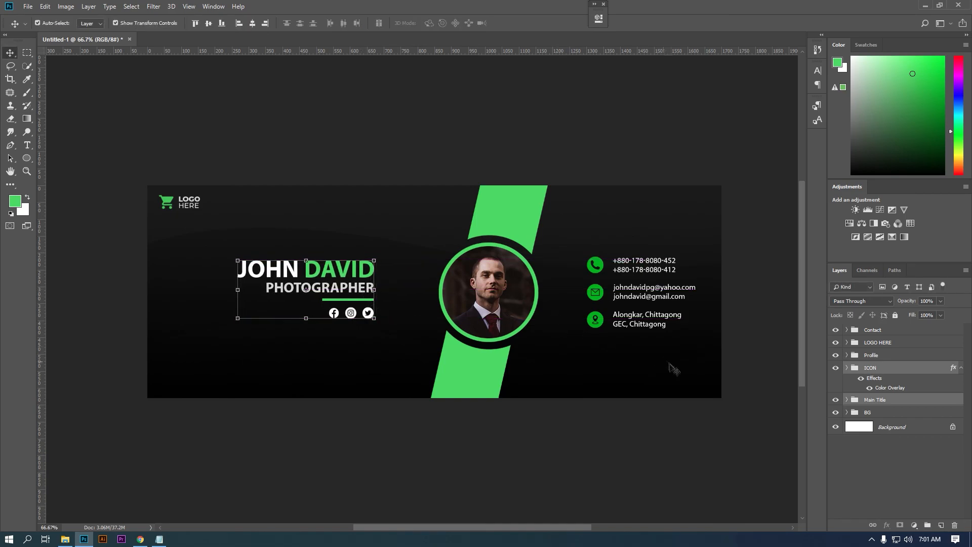
left_click(901, 370)
left_click(27, 54)
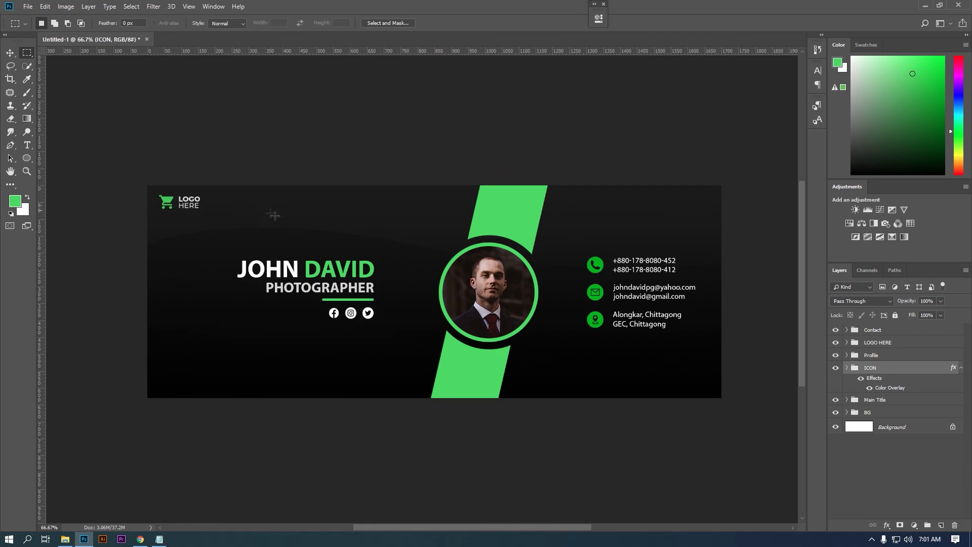
scroll(280, 218, "up", 2)
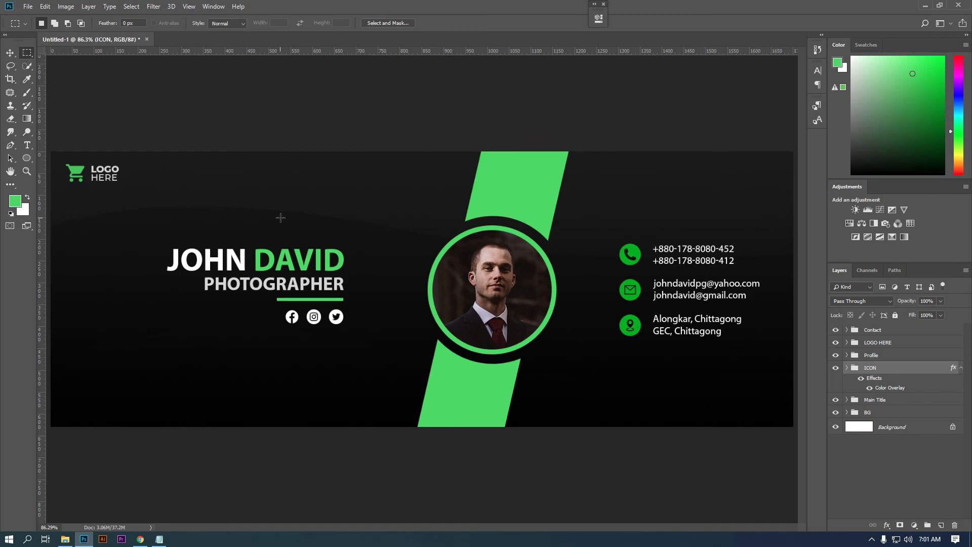